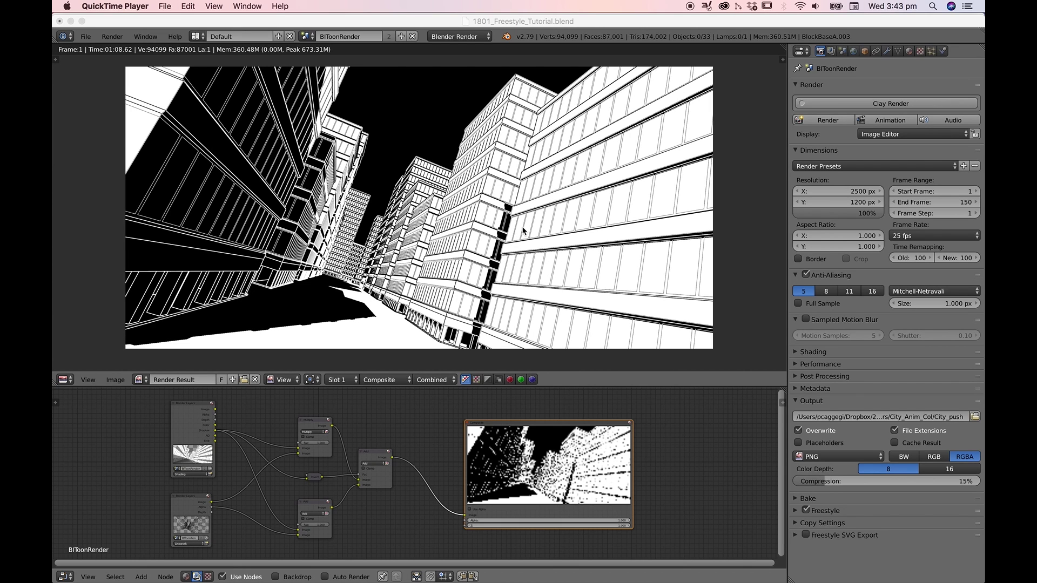
Step: Enlarge the compositing node area below the render and zoom into the compositor nodes
{"action": "left_click", "coordinate": [391, 388]}
{"action": "left_click_drag", "start_coordinate": [390, 386], "coordinate": [385, 342]}
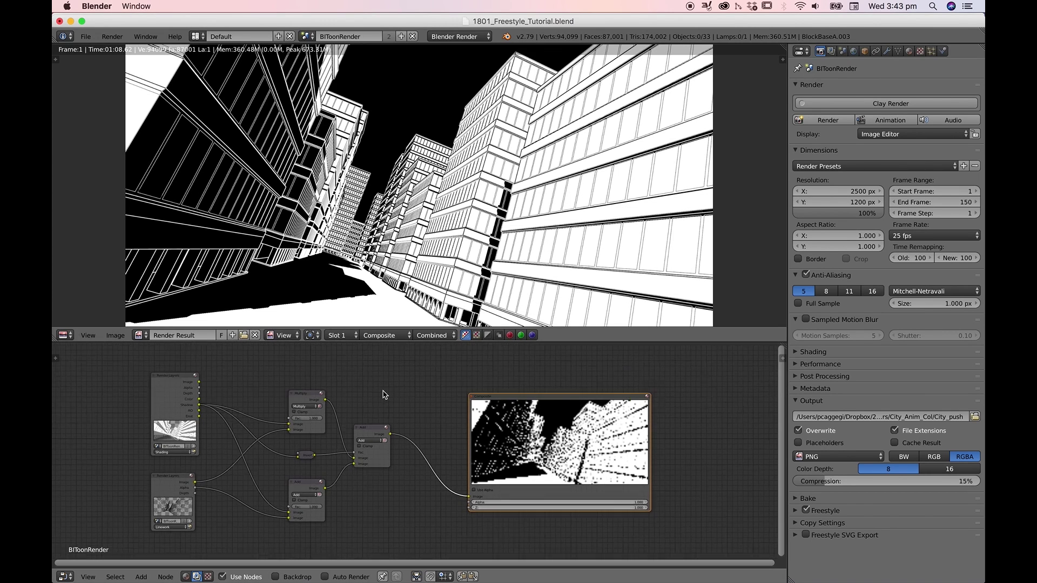
{"action": "scroll", "coordinate": [385, 394], "scroll_direction": "up", "scroll_amount": 3}
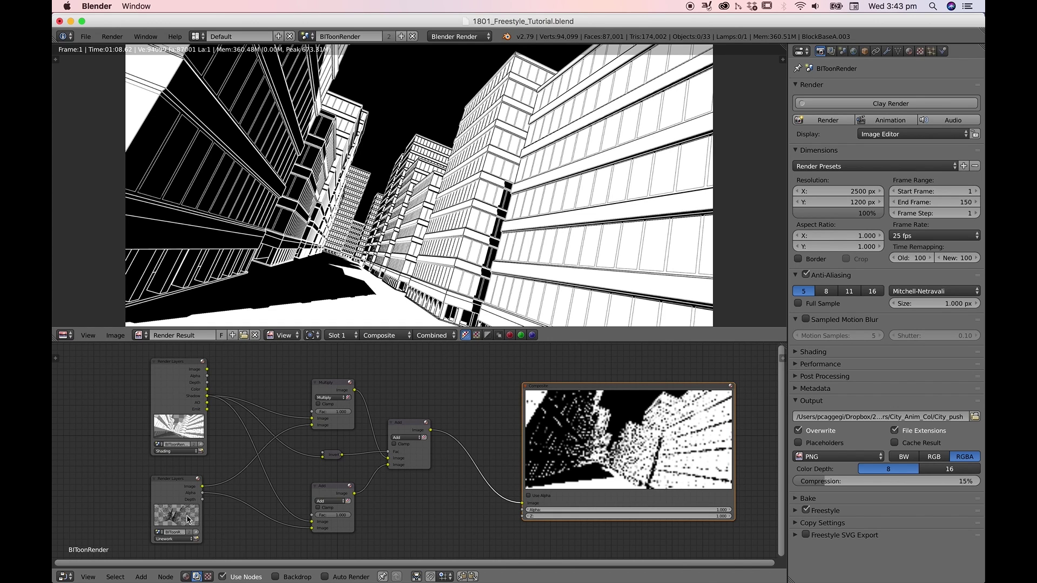
Step: Compare the Shading and Linework render layers, then keep Linework with Layer and Passes panels collapsed
{"action": "left_click", "coordinate": [831, 51]}
{"action": "left_click", "coordinate": [833, 91]}
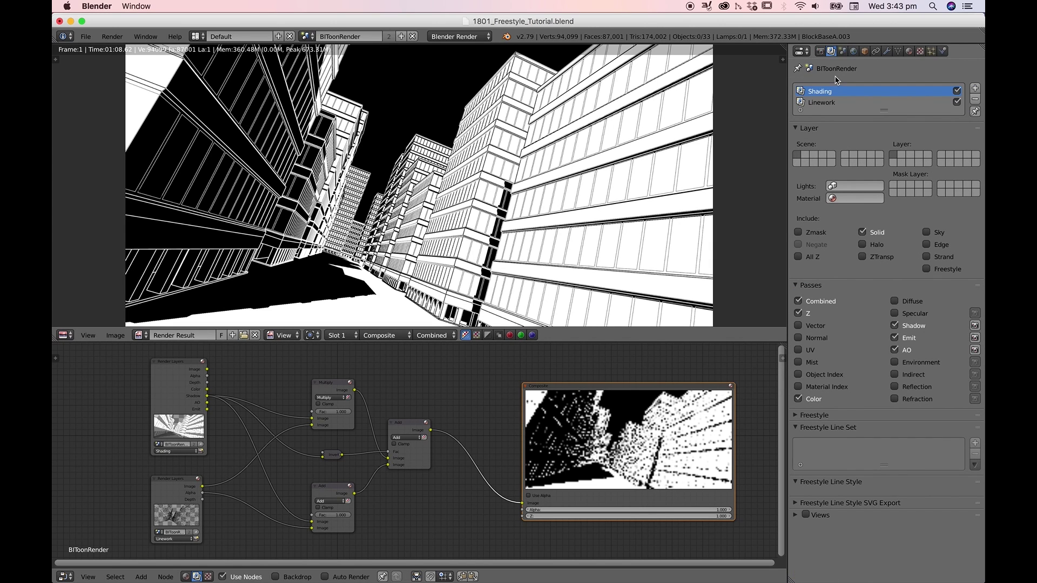
{"action": "left_click", "coordinate": [829, 104]}
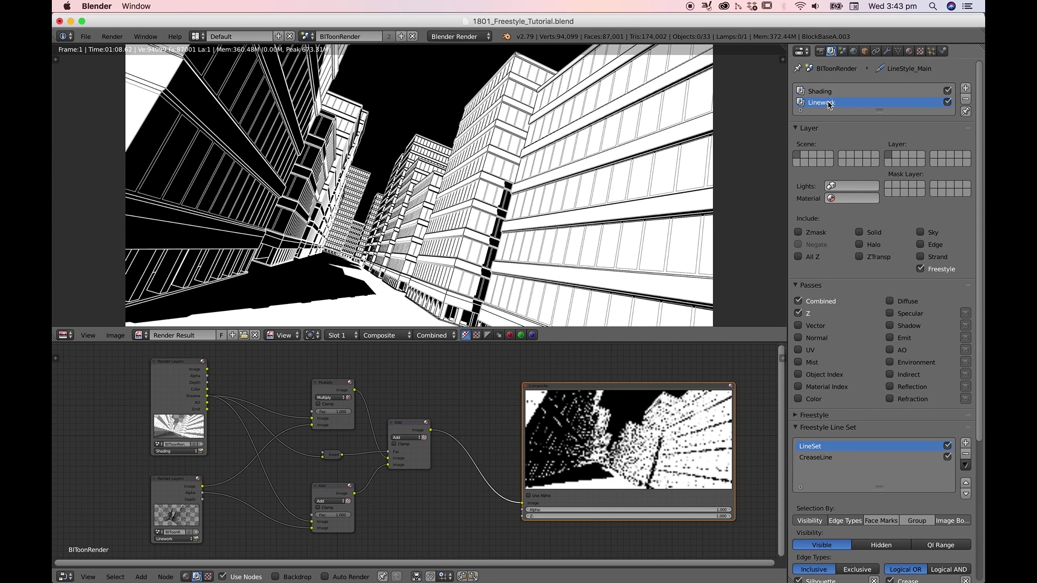
{"action": "left_click", "coordinate": [829, 92]}
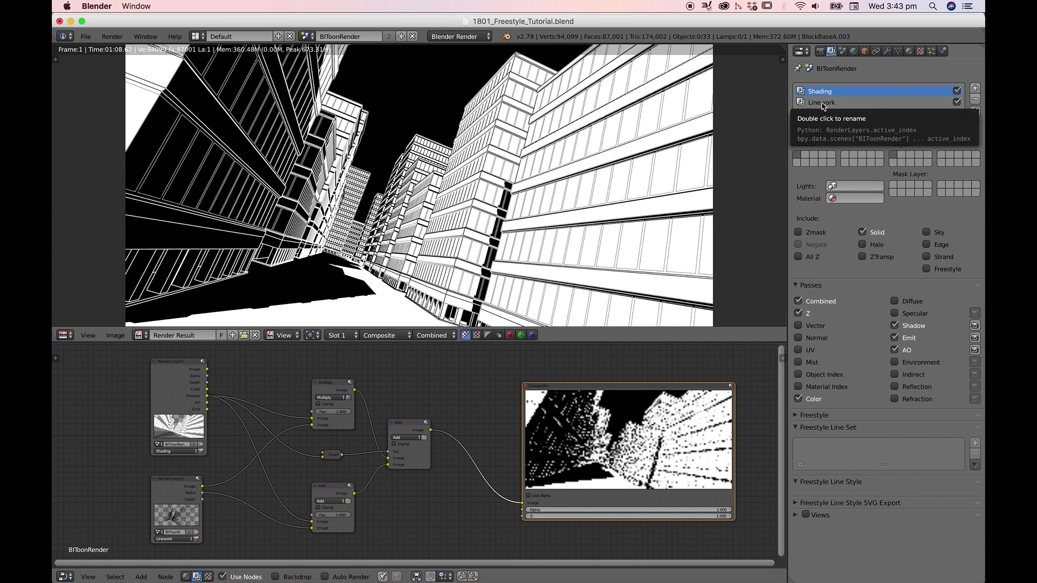
{"action": "left_click", "coordinate": [823, 104]}
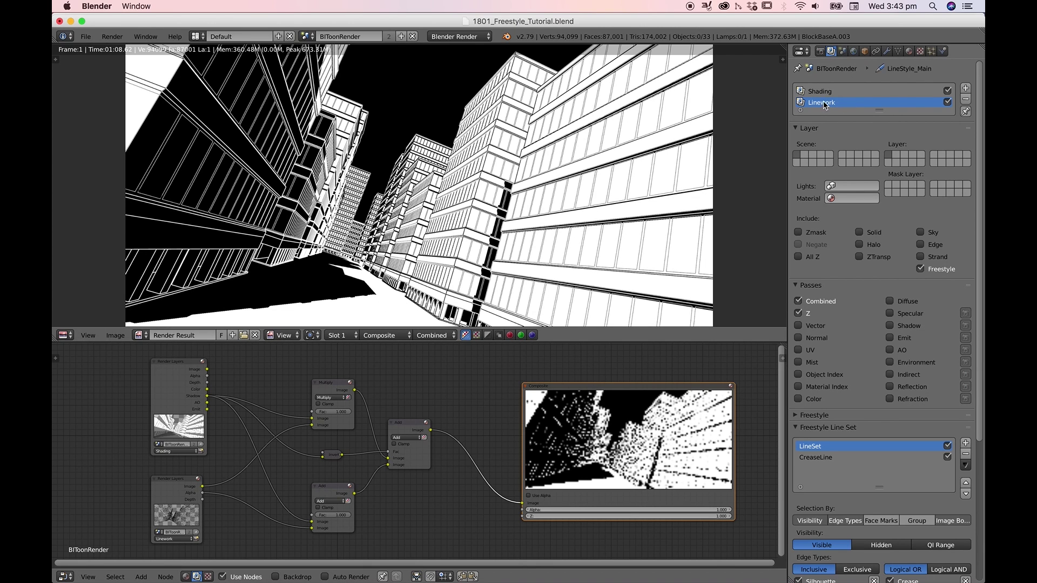
{"action": "left_click", "coordinate": [796, 130]}
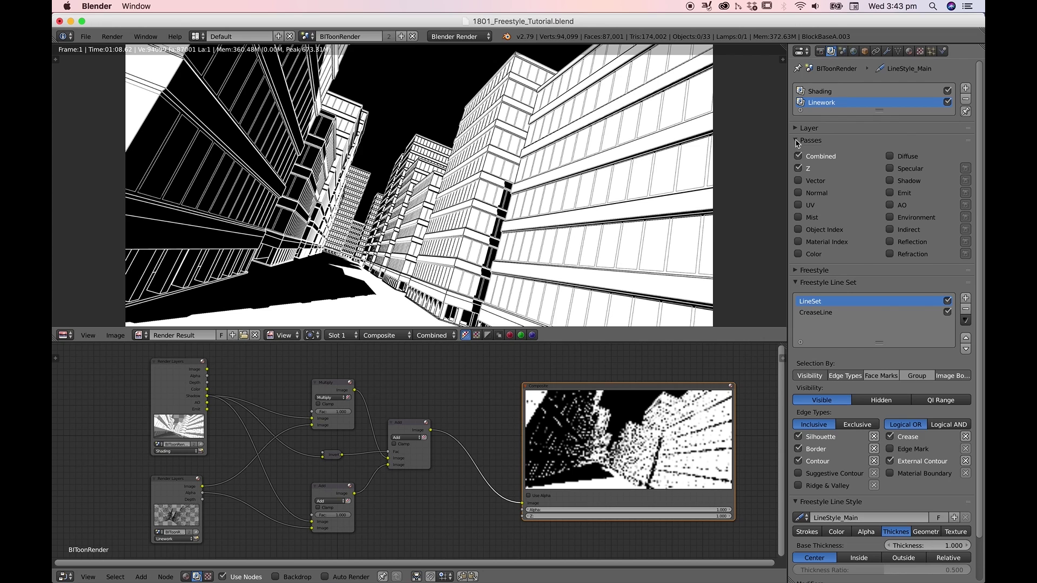
{"action": "left_click", "coordinate": [796, 141]}
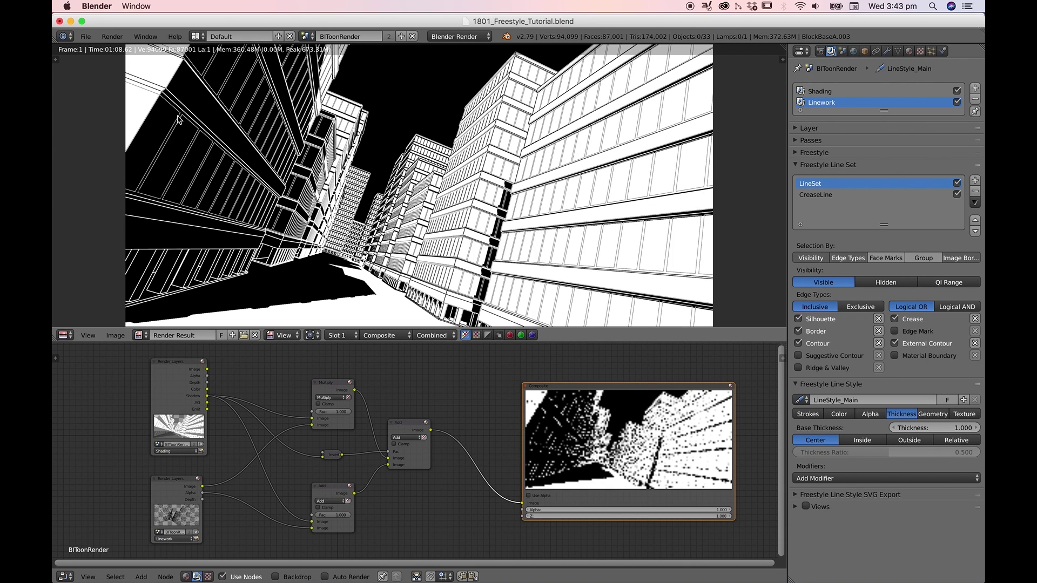
{"action": "left_click", "coordinate": [807, 195]}
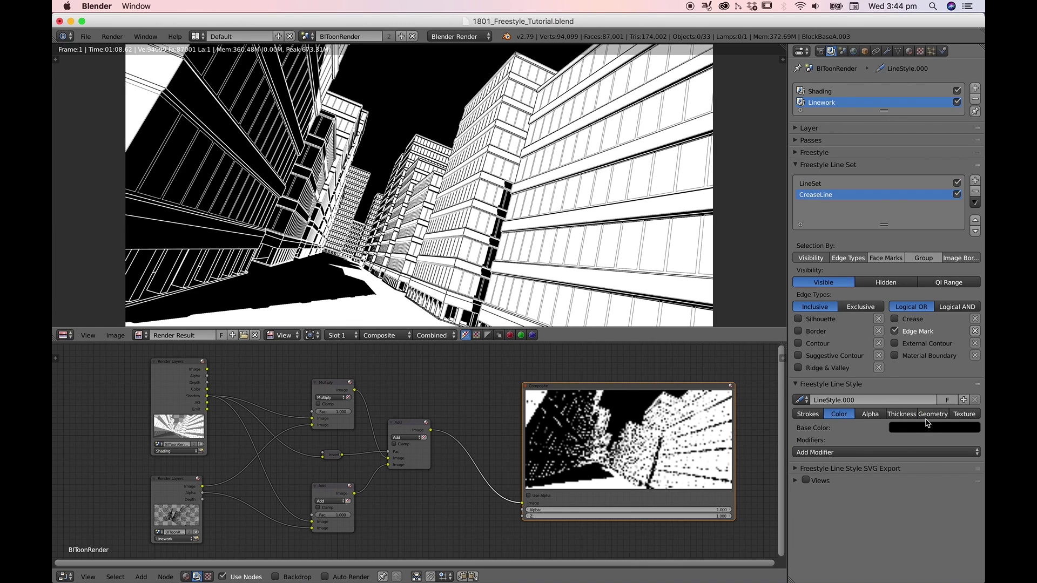
{"action": "left_click", "coordinate": [901, 414]}
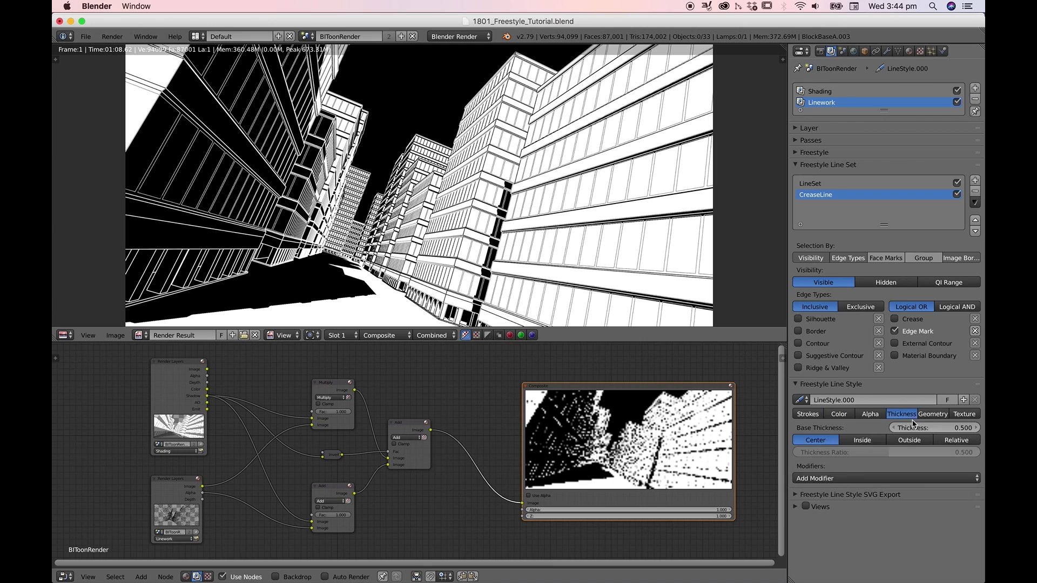
{"action": "left_click", "coordinate": [825, 184]}
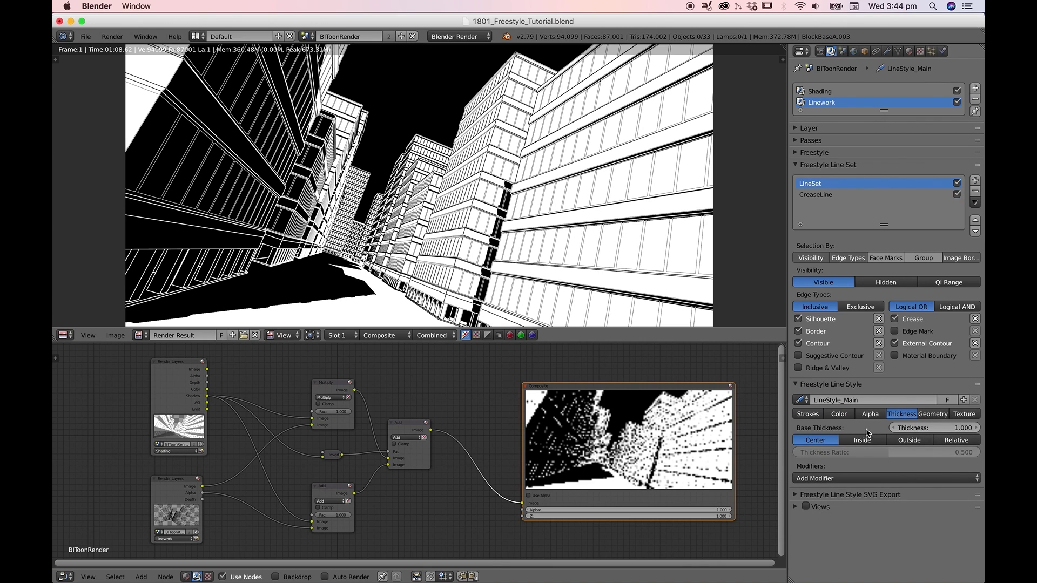
{"action": "left_click", "coordinate": [815, 195]}
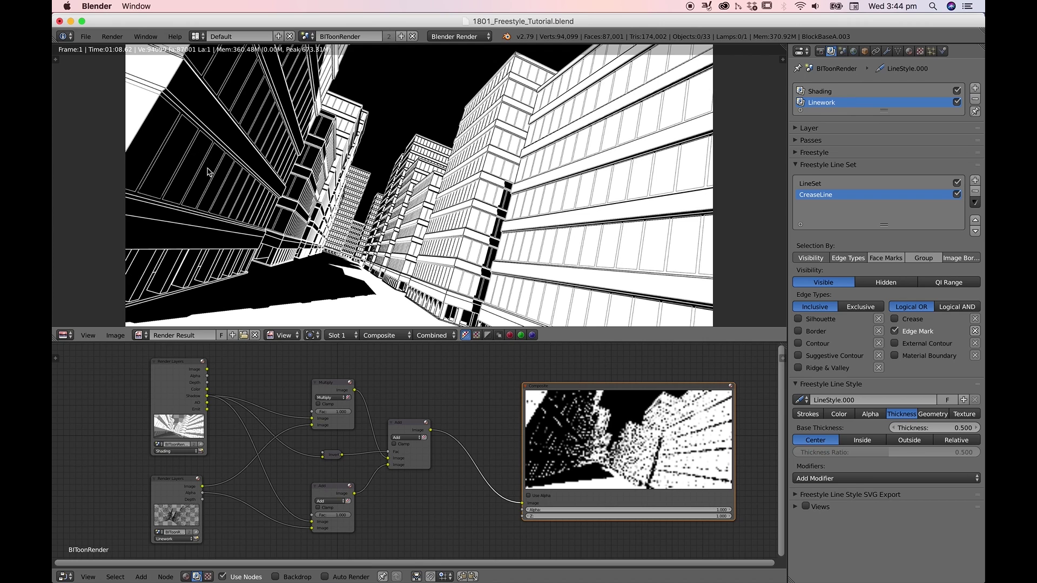
{"action": "left_click", "coordinate": [831, 187]}
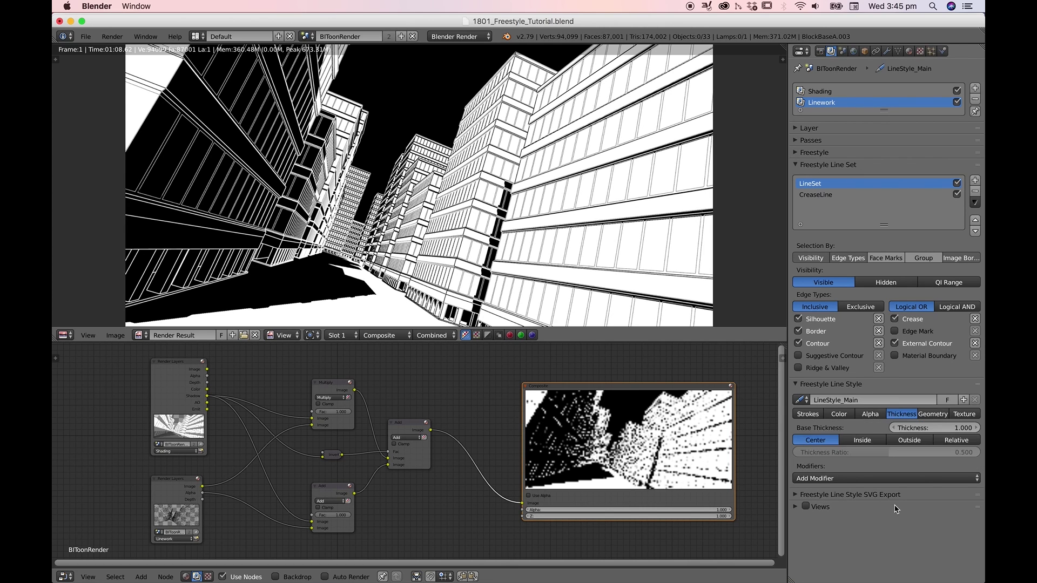
Step: Add a Distance from Camera thickness modifier to LineStyle_Main and review its mapping options
{"action": "left_click", "coordinate": [910, 479]}
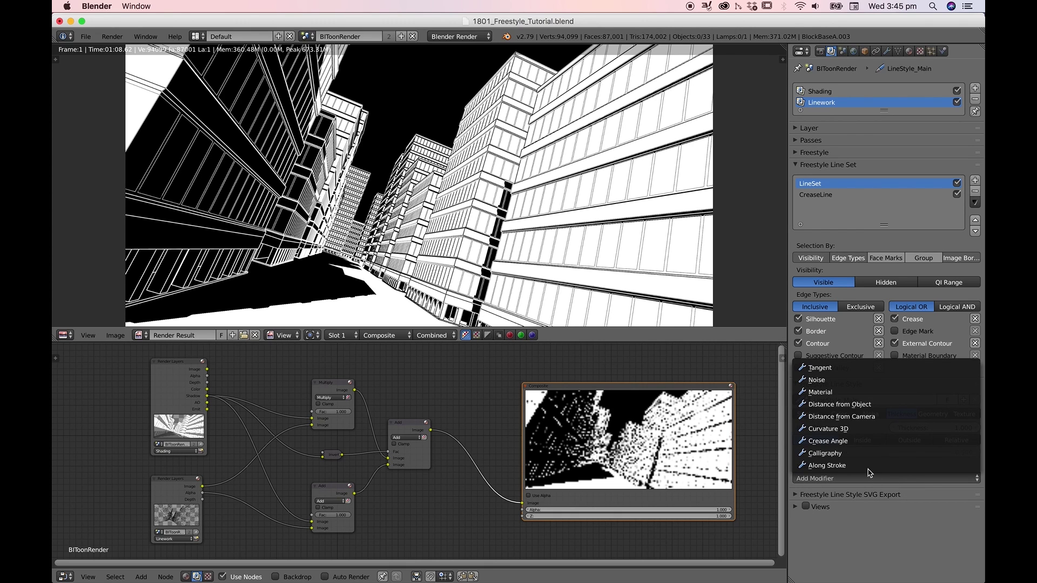
{"action": "left_click", "coordinate": [870, 417]}
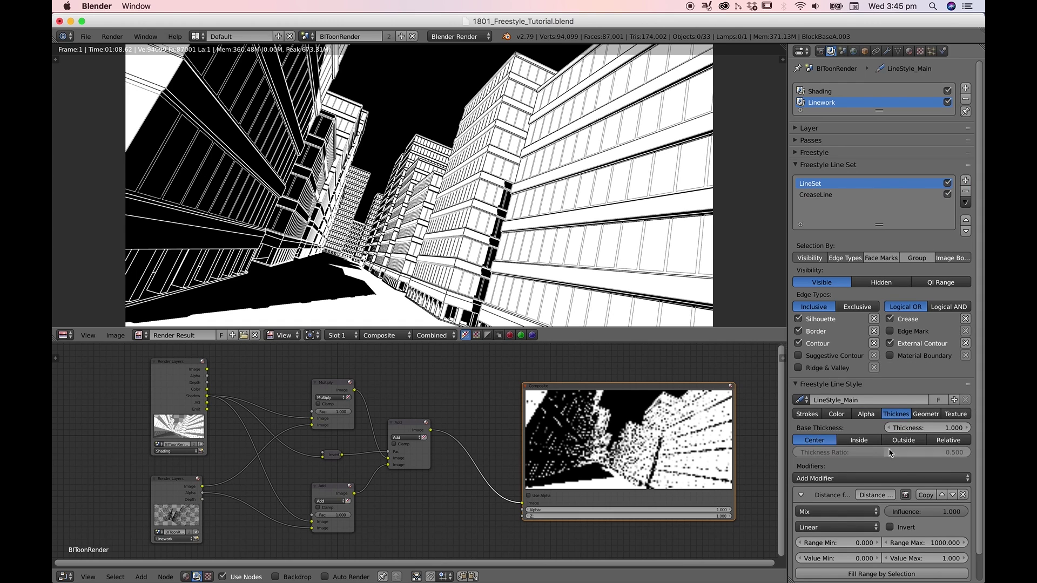
{"action": "scroll", "coordinate": [844, 453], "scroll_direction": "down", "scroll_amount": 1}
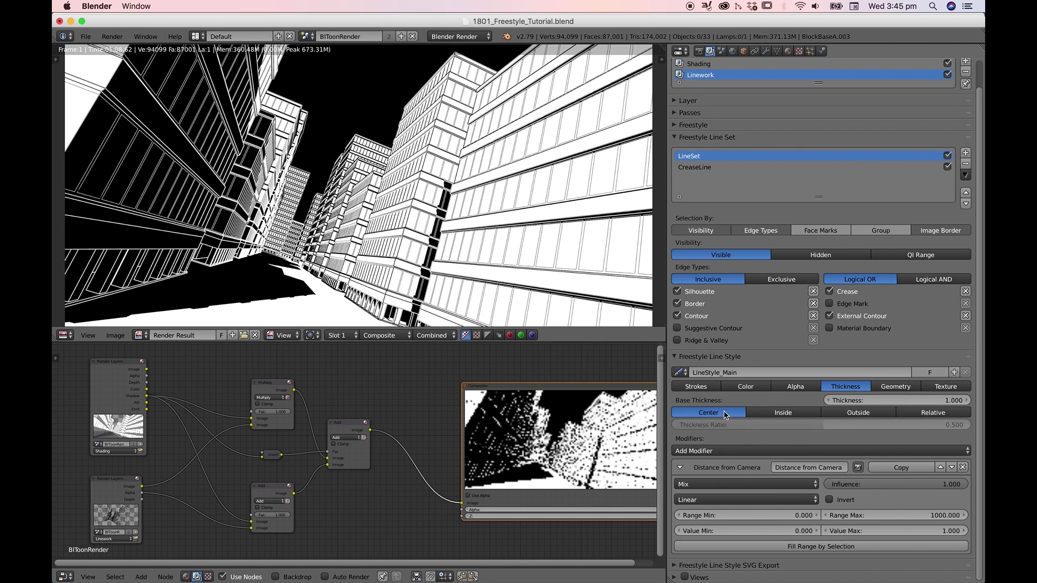
{"action": "left_click", "coordinate": [809, 501]}
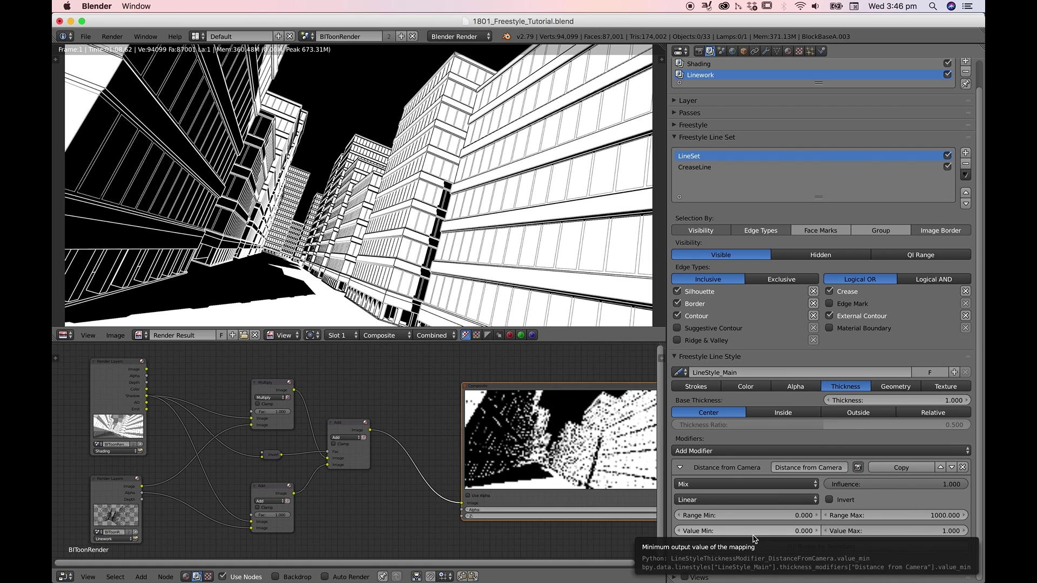
Step: Select all objects and fill the thickness range by selection (1.125–35.186), then check the top view
{"action": "key", "text": "Escape"}
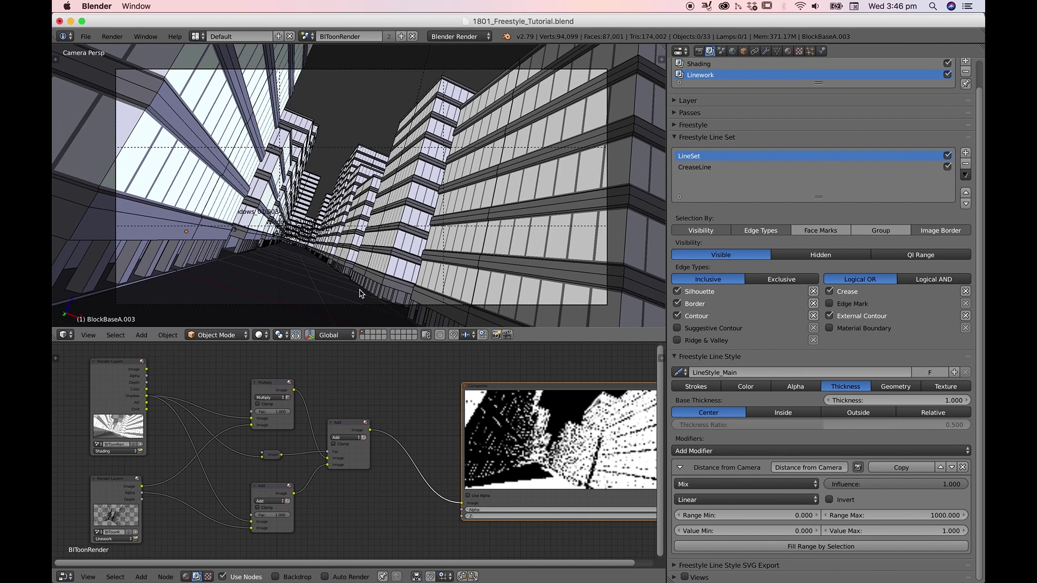
{"action": "key", "text": "a"}
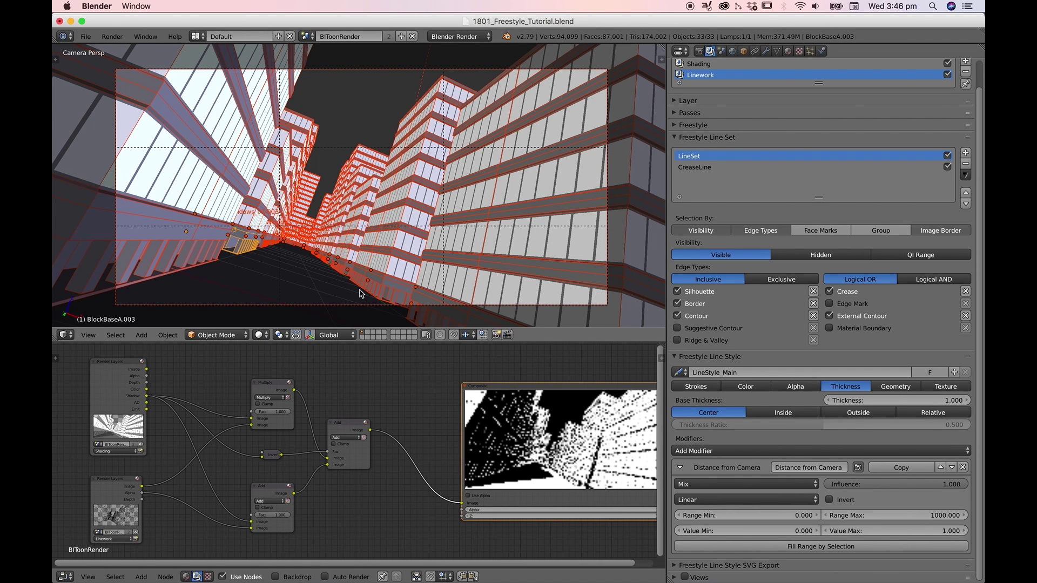
{"action": "key", "text": "a"}
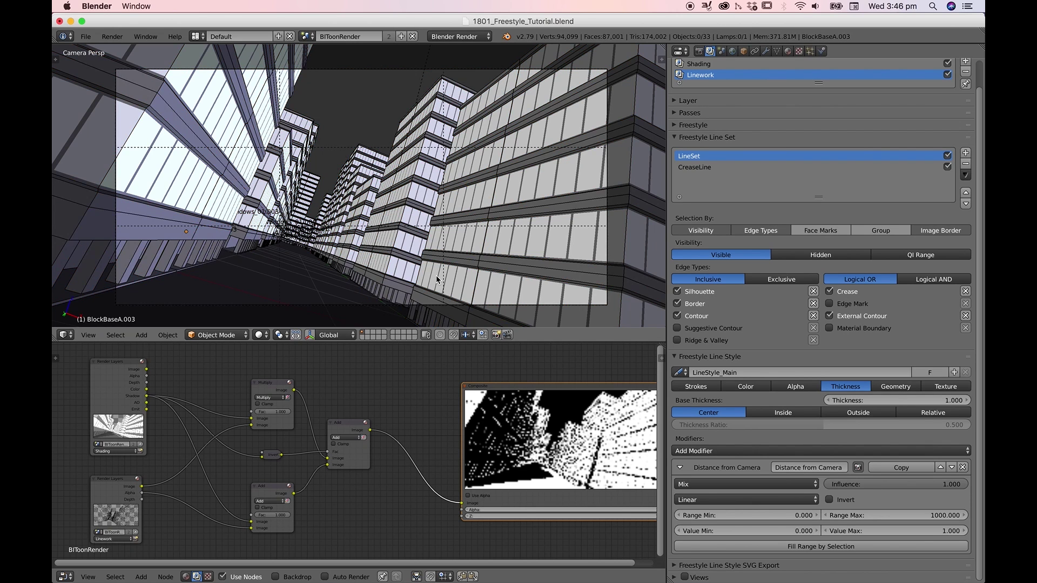
{"action": "key", "text": "a"}
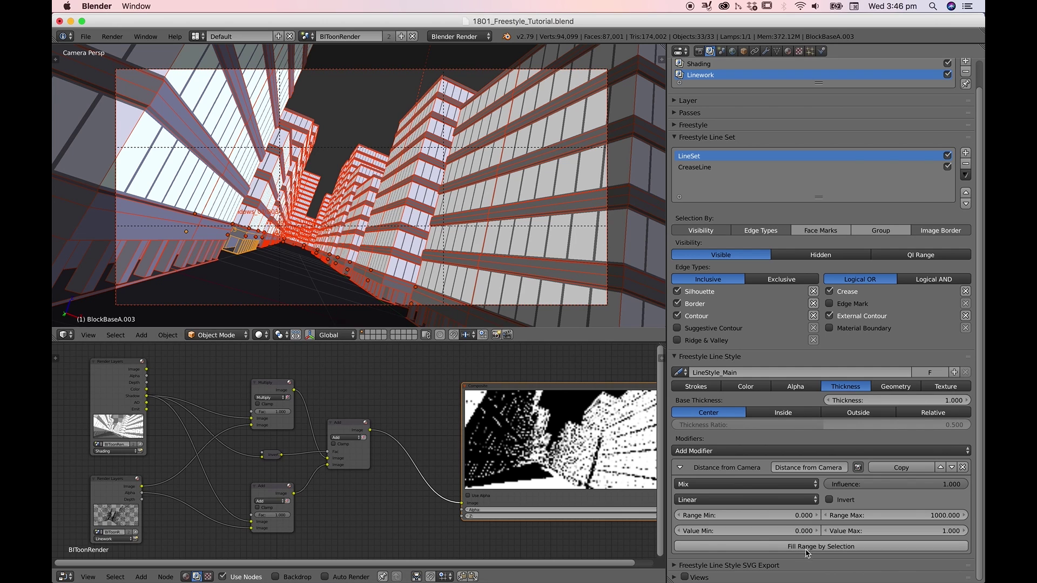
{"action": "left_click", "coordinate": [851, 548]}
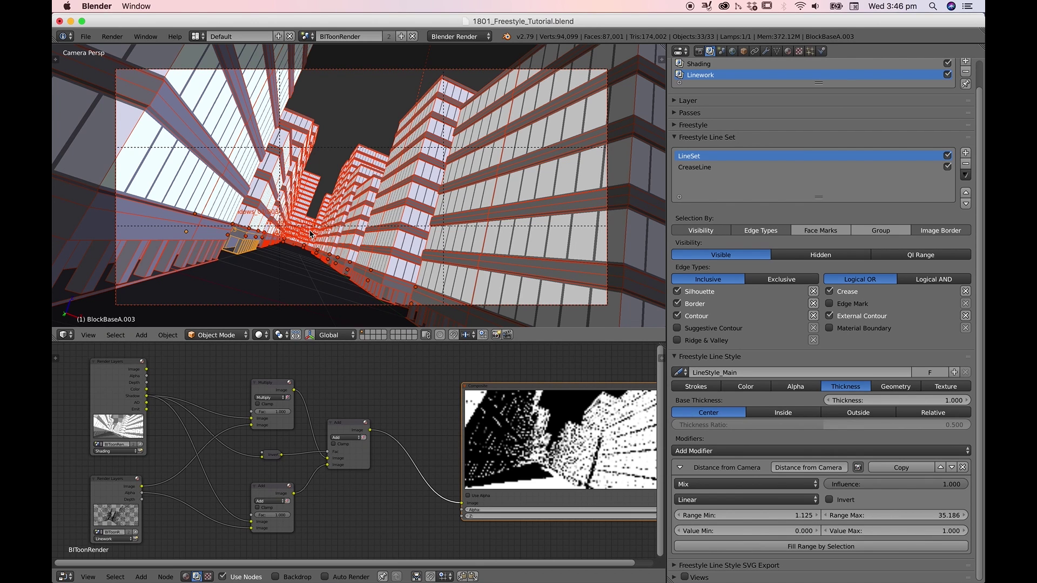
{"action": "key", "text": "KP_7"}
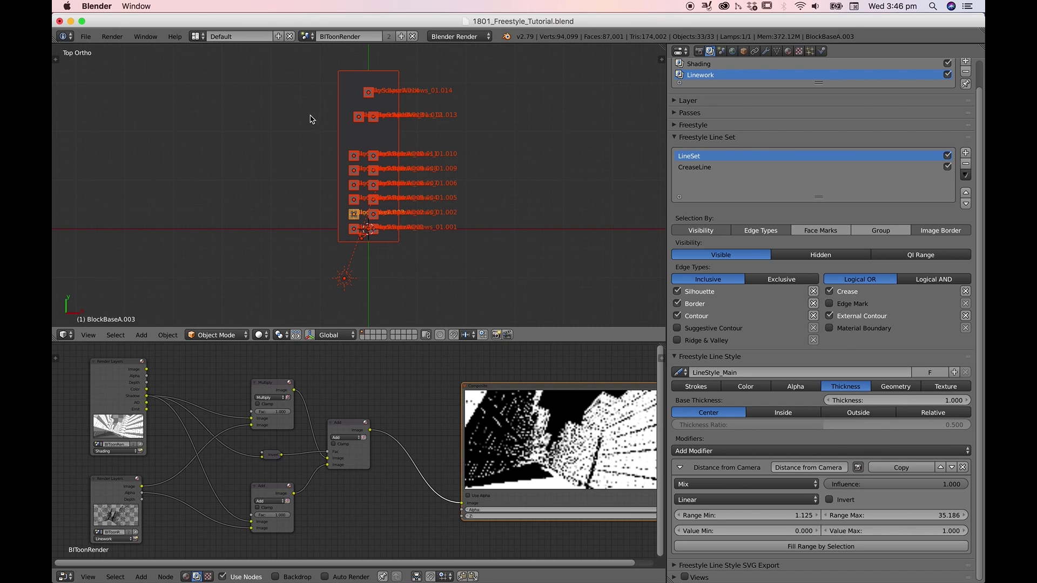
{"action": "middle_click_drag", "start_coordinate": [311, 119], "coordinate": [347, 162], "text": "shift"}
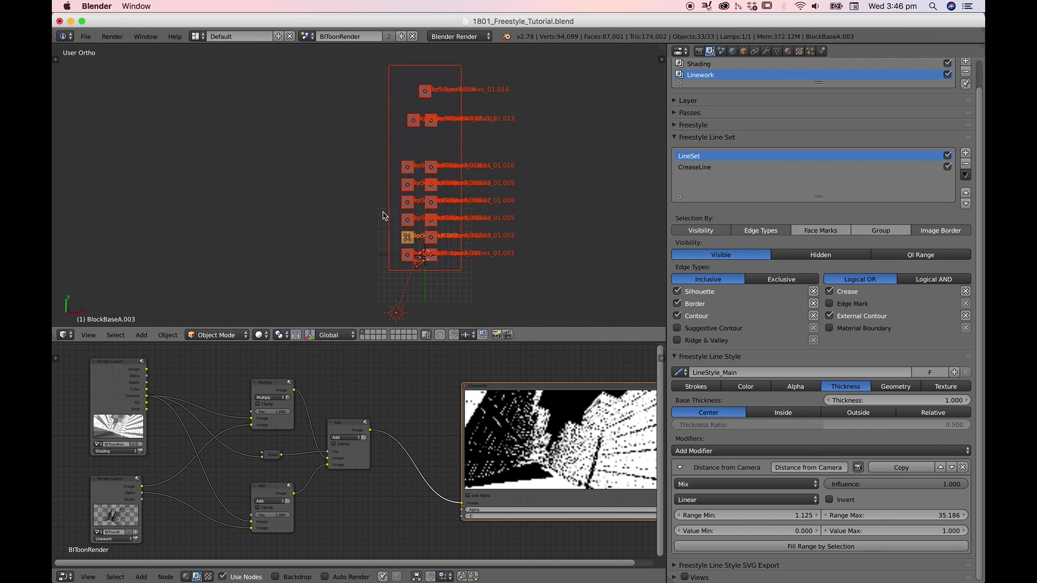
{"action": "middle_click_drag", "start_coordinate": [384, 216], "coordinate": [394, 296]}
{"action": "key", "text": "KP_7"}
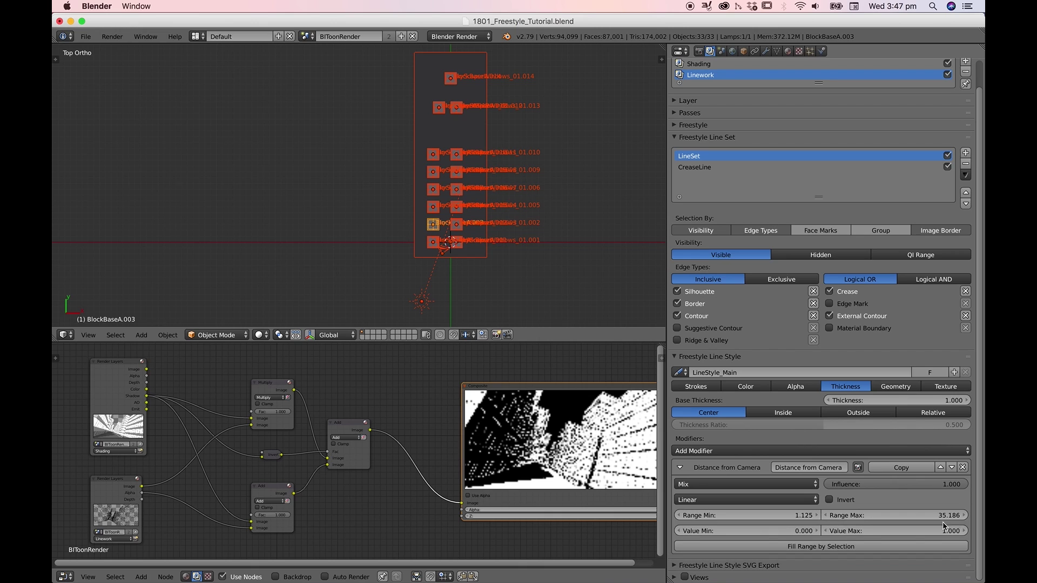
Step: Select the camera Camera.004 in a wireframe top view of the street
{"action": "right_click", "coordinate": [444, 255]}
{"action": "right_click", "coordinate": [444, 255]}
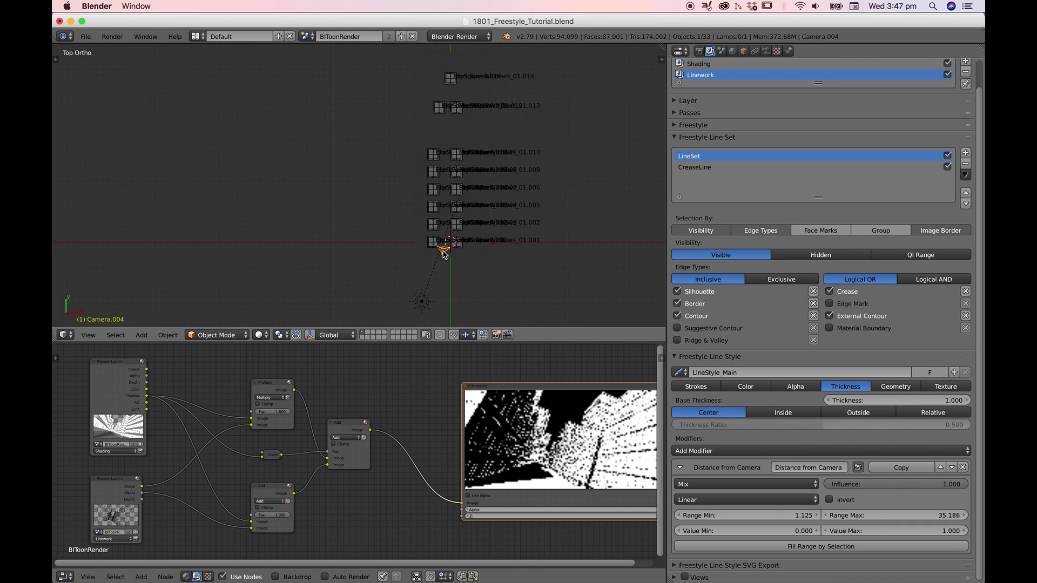
{"action": "key", "text": "z"}
{"action": "middle_click_drag", "start_coordinate": [443, 257], "coordinate": [453, 292], "text": "shift"}
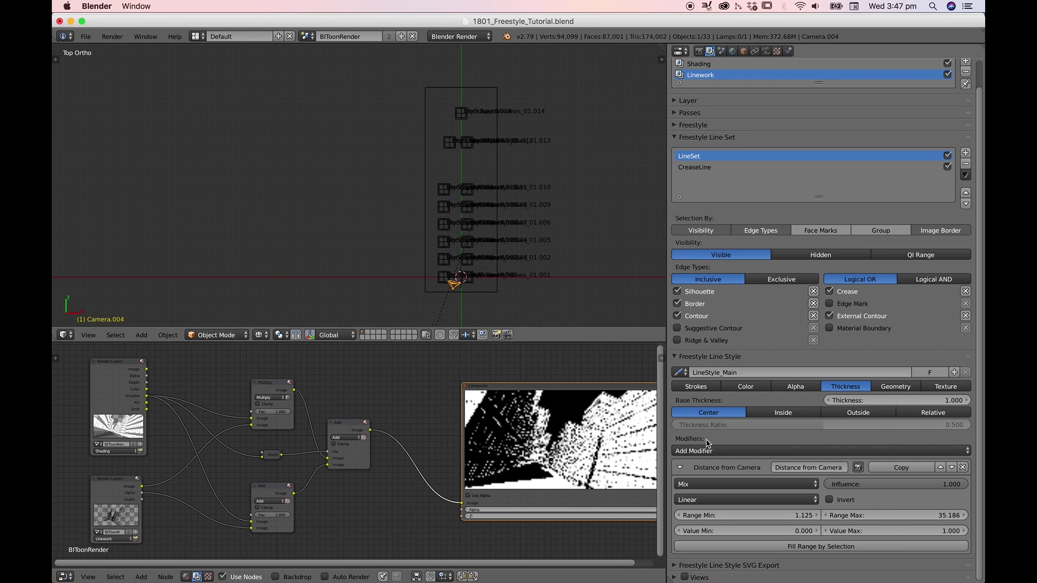
Step: Set the thickness modifier range to Min 0 and Max 50, and turn on Invert
{"action": "left_click", "coordinate": [794, 517]}
{"action": "type", "text": "0"}
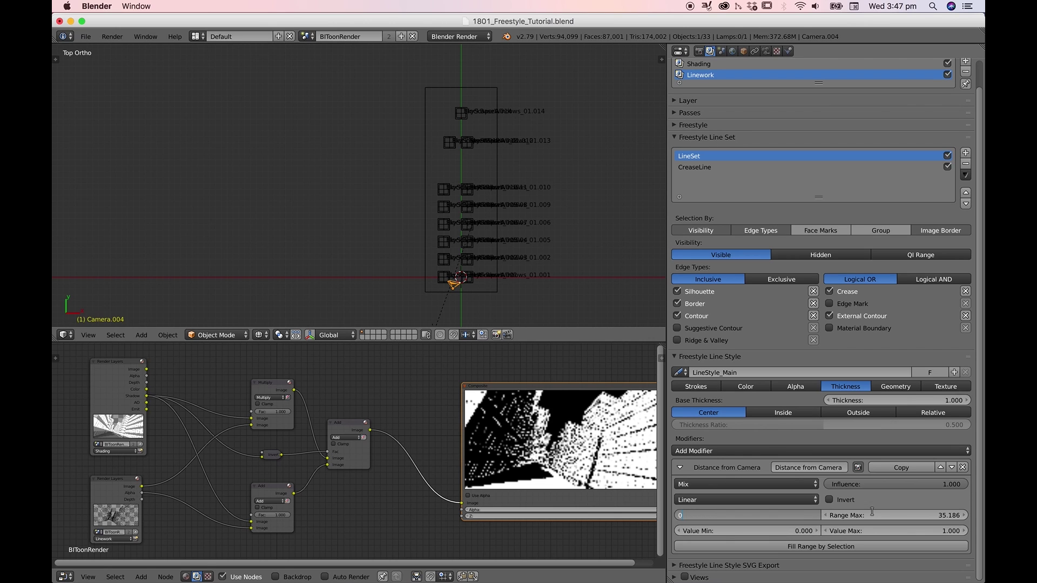
{"action": "key", "text": "Return"}
{"action": "left_click", "coordinate": [934, 515]}
{"action": "type", "text": "50"}
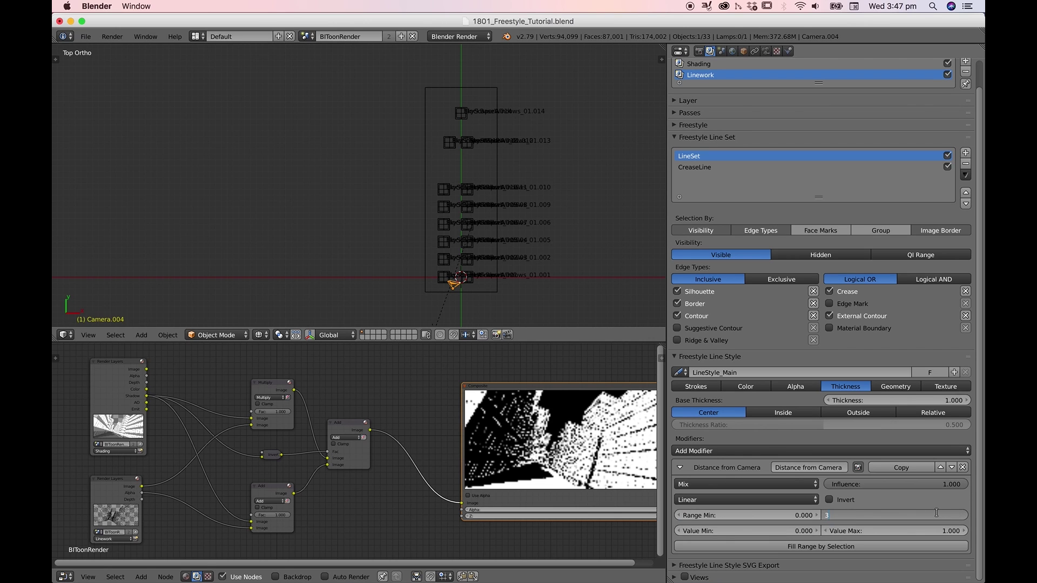
{"action": "key", "text": "Return"}
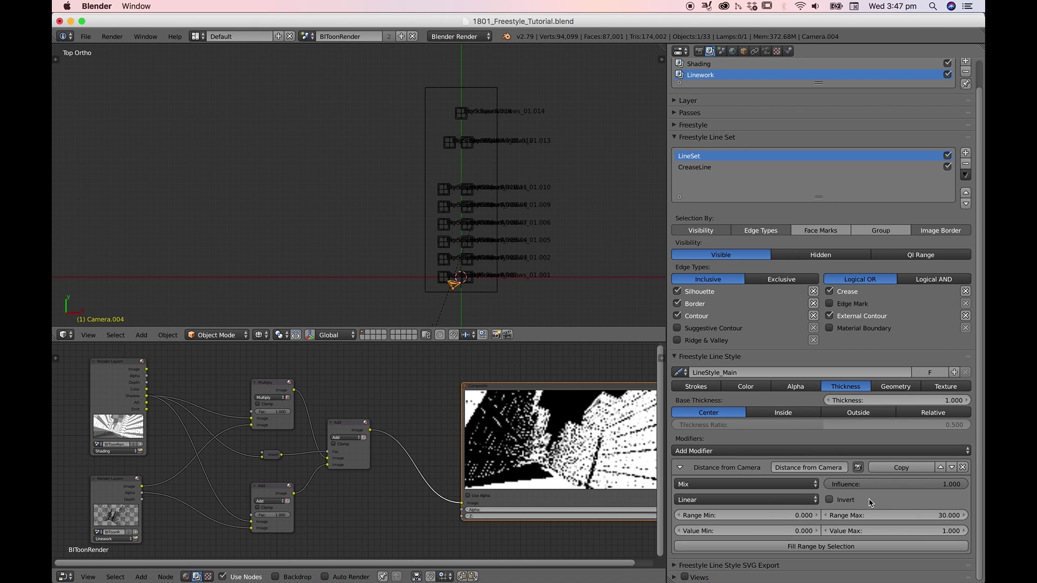
{"action": "left_click", "coordinate": [829, 500]}
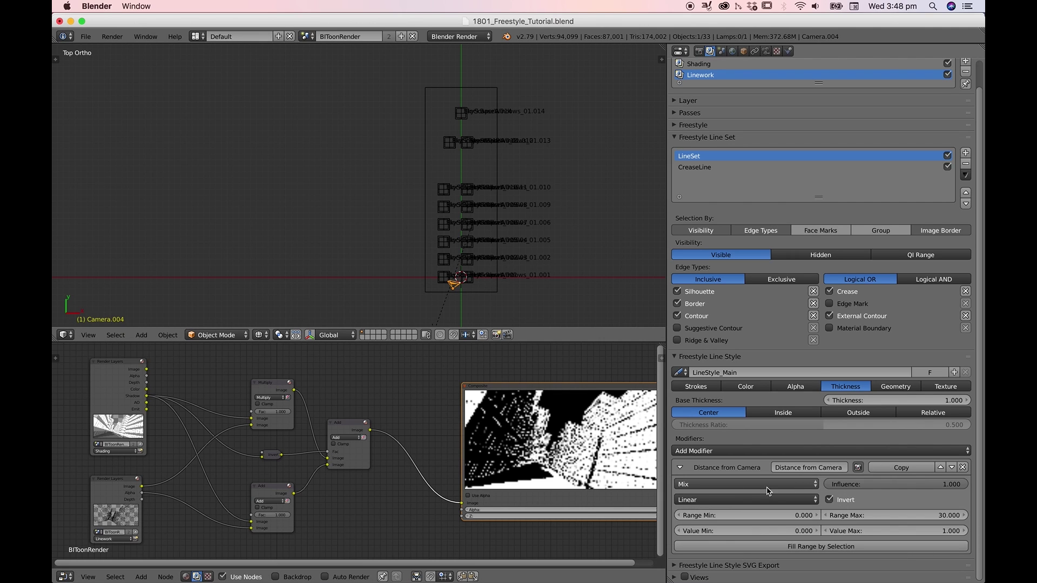
Step: Switch the thickness modifier's blend from Mix to Multiply and set Value Max to 2
{"action": "left_click", "coordinate": [732, 486]}
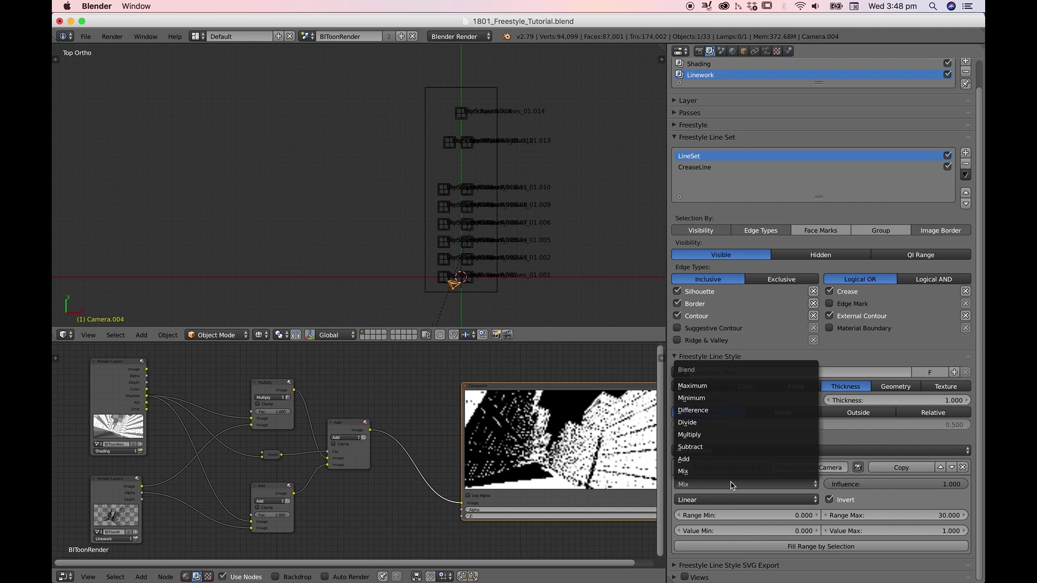
{"action": "left_click", "coordinate": [730, 434]}
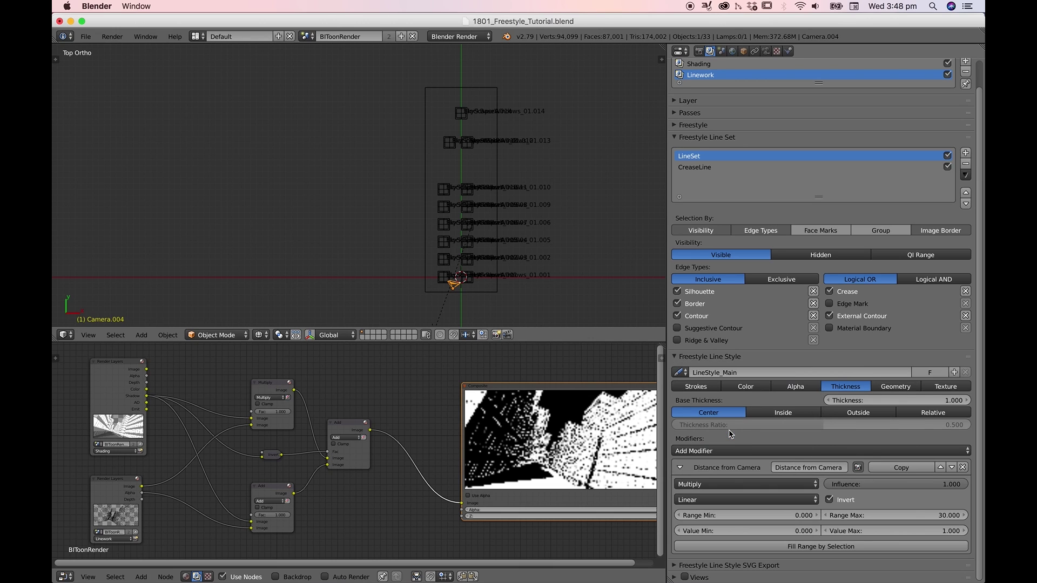
{"action": "left_click", "coordinate": [938, 530]}
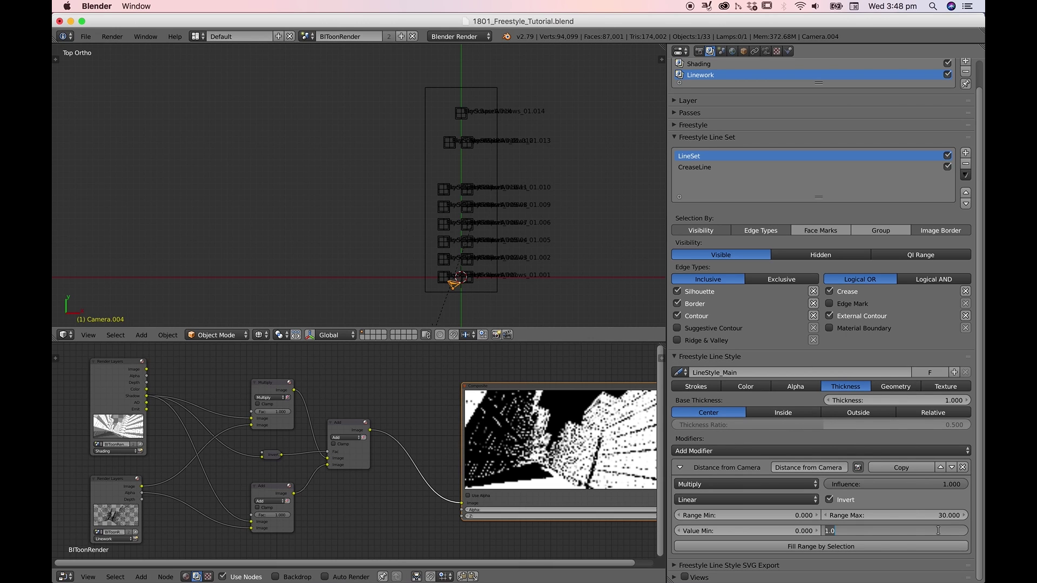
{"action": "type", "text": "2"}
{"action": "key", "text": "Return"}
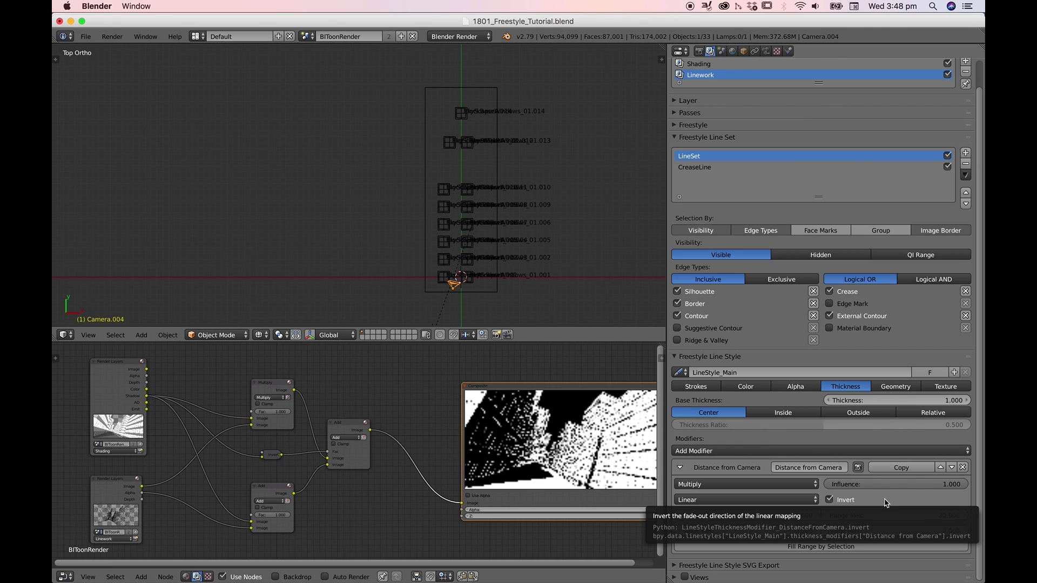
Step: Add an inverted, Multiply-blended Distance from Camera thickness modifier to the CreaseLine line set
{"action": "left_click", "coordinate": [706, 168]}
{"action": "left_click", "coordinate": [786, 453]}
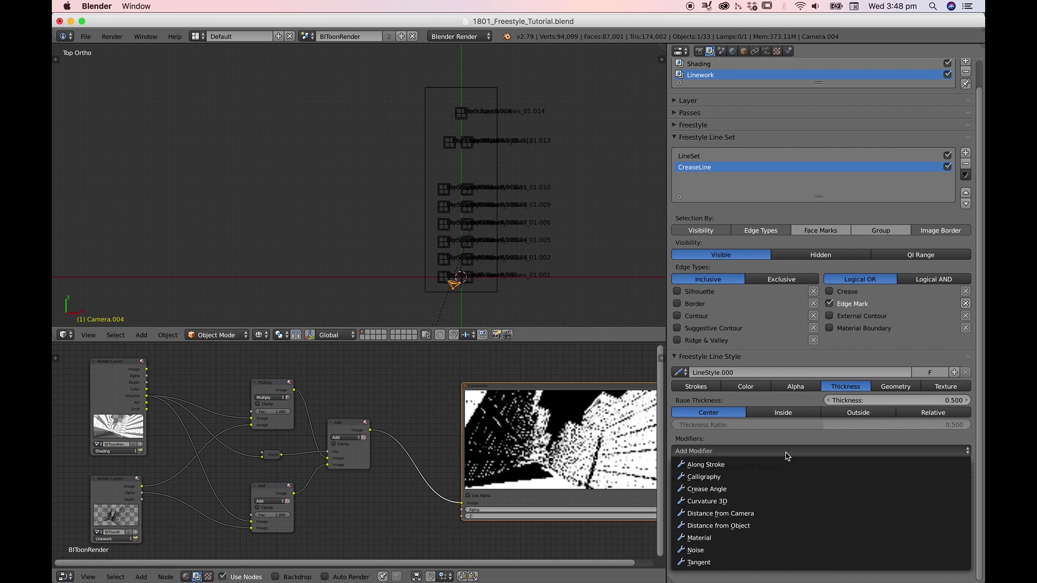
{"action": "left_click", "coordinate": [762, 512]}
{"action": "left_click", "coordinate": [730, 485]}
{"action": "left_click", "coordinate": [712, 435]}
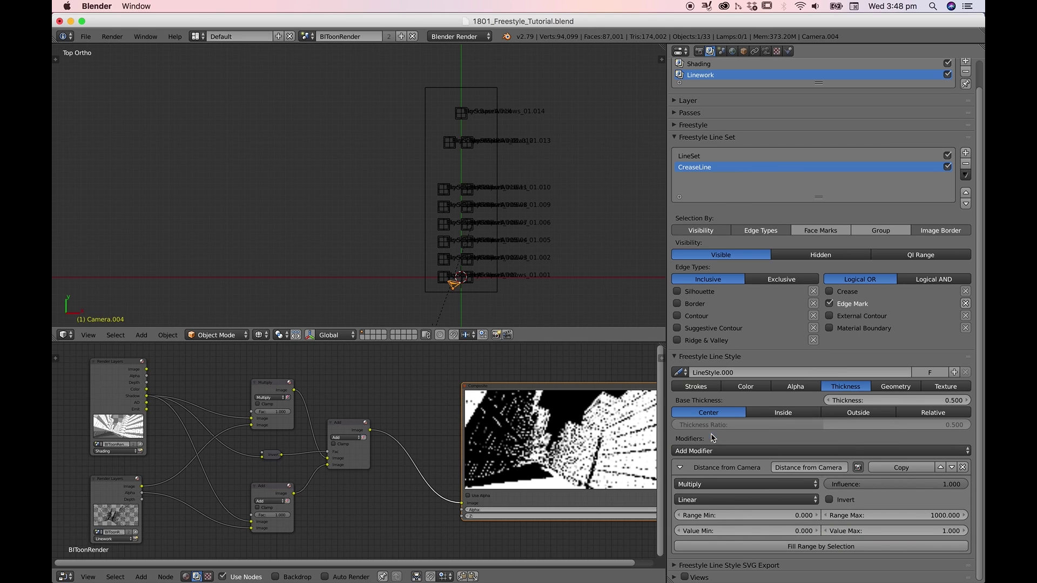
{"action": "left_click", "coordinate": [829, 499]}
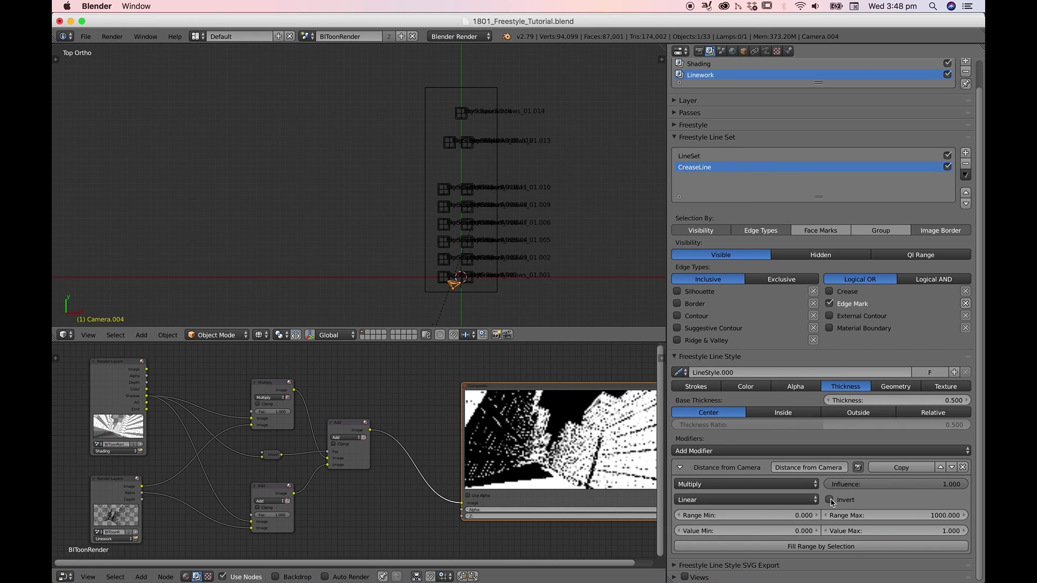
Step: Set the CreaseLine modifier's Range Max to 30 and Value Max to 0.6
{"action": "left_click", "coordinate": [927, 515]}
{"action": "type", "text": "30"}
{"action": "key", "text": "Return"}
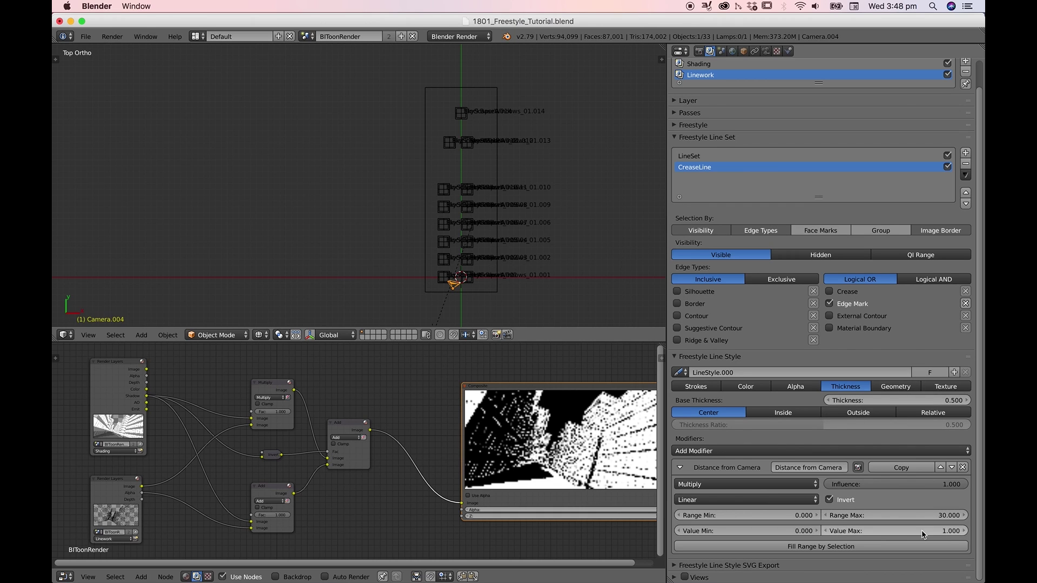
{"action": "left_click", "coordinate": [941, 532]}
{"action": "key", "text": "BackSpace"}
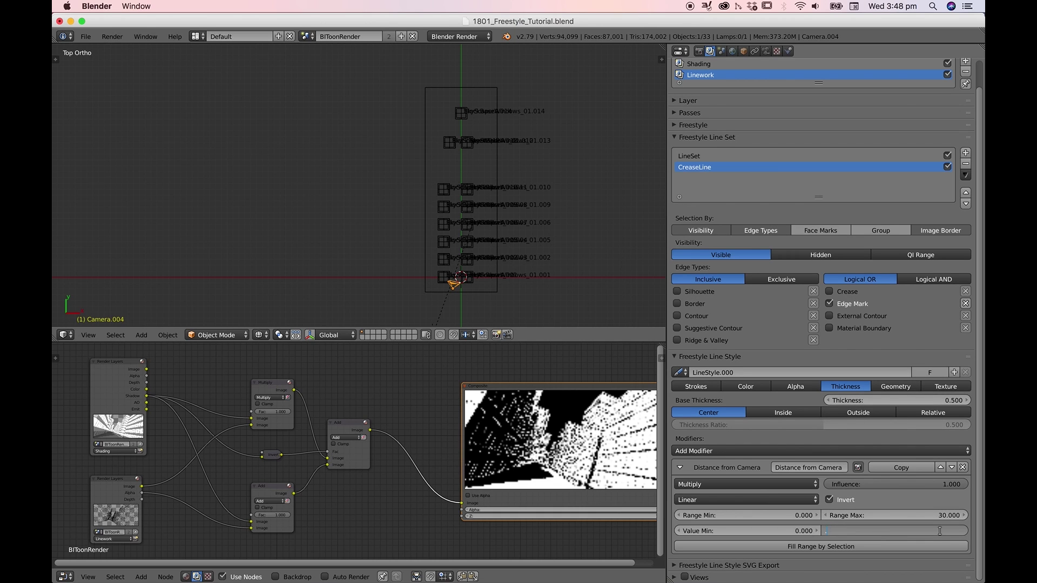
{"action": "type", "text": ".6"}
{"action": "key", "text": "Return"}
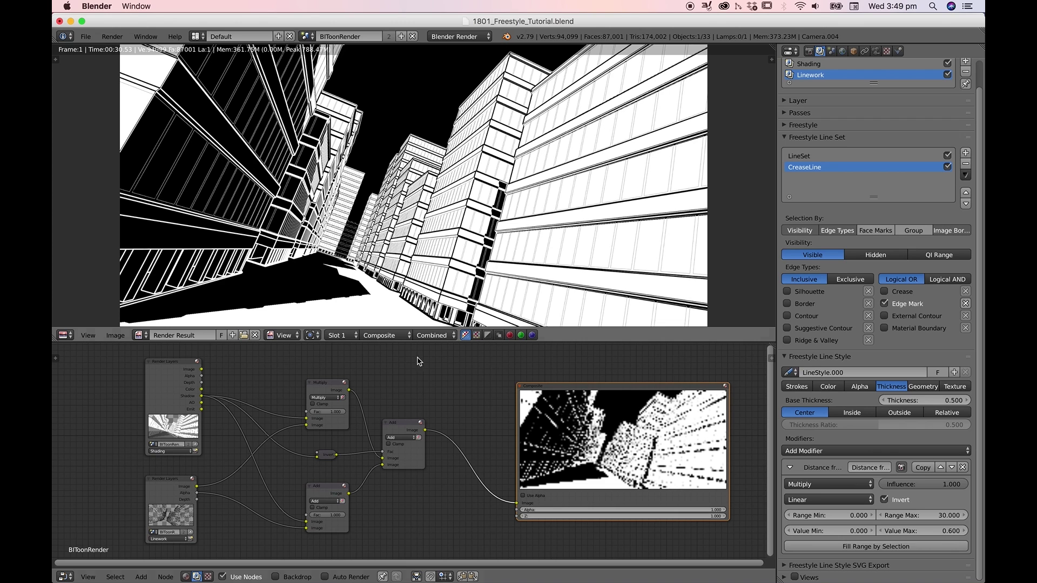
Step: Reposition the Composite node lower in the compositing node tree
{"action": "left_click_drag", "start_coordinate": [537, 462], "coordinate": [552, 452]}
{"action": "scroll", "coordinate": [478, 447], "scroll_direction": "down", "scroll_amount": 1}
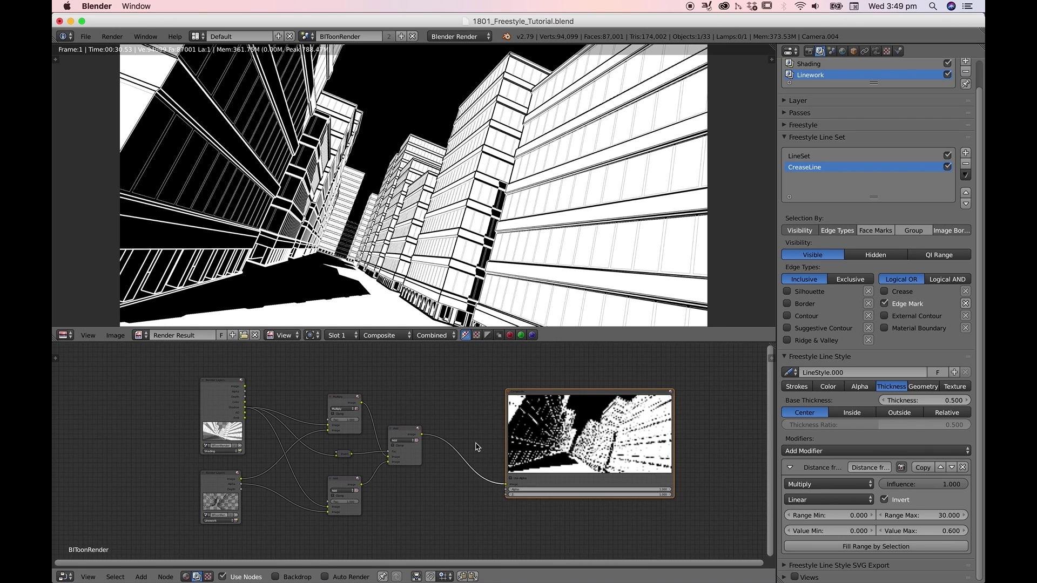
{"action": "middle_click_drag", "start_coordinate": [477, 447], "coordinate": [481, 371]}
{"action": "left_click_drag", "start_coordinate": [549, 372], "coordinate": [557, 476]}
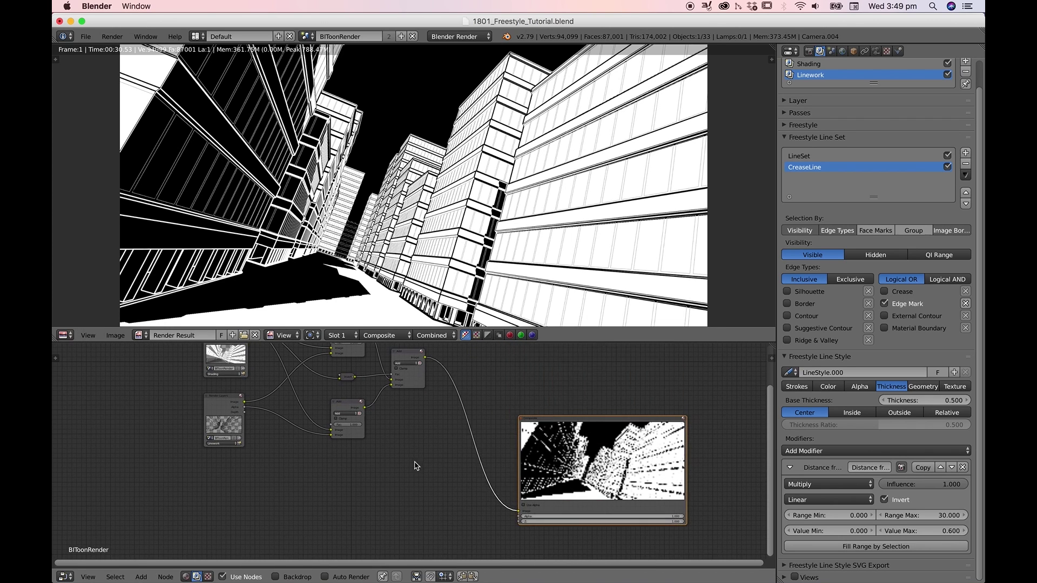
Step: Duplicate the Add node as a Multiply node and connect the Linework image into it
{"action": "left_click", "coordinate": [410, 357]}
{"action": "key", "text": "shift+d"}
{"action": "left_click", "coordinate": [358, 476]}
{"action": "left_click", "coordinate": [354, 481]}
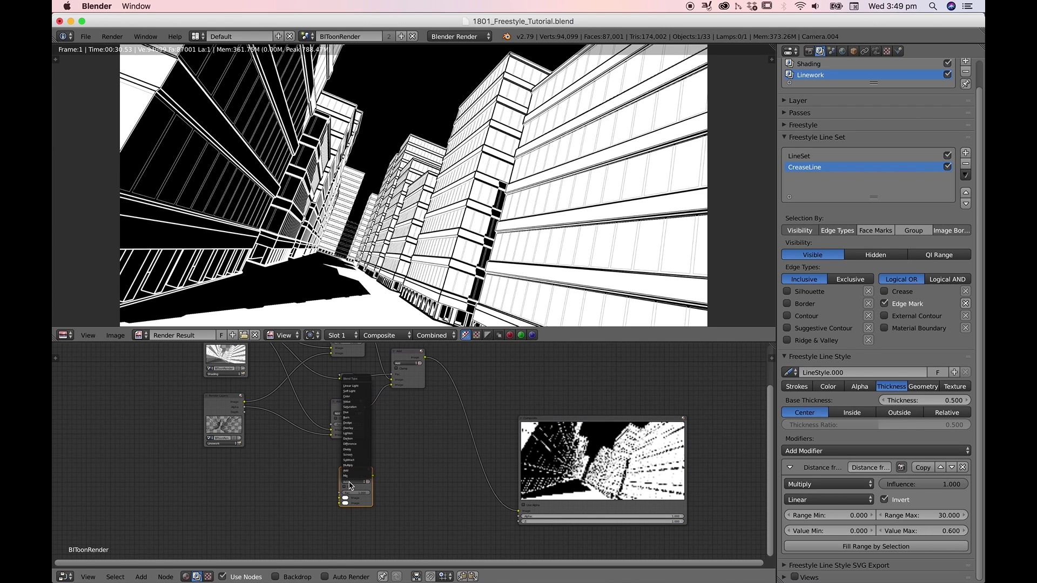
{"action": "left_click", "coordinate": [352, 465]}
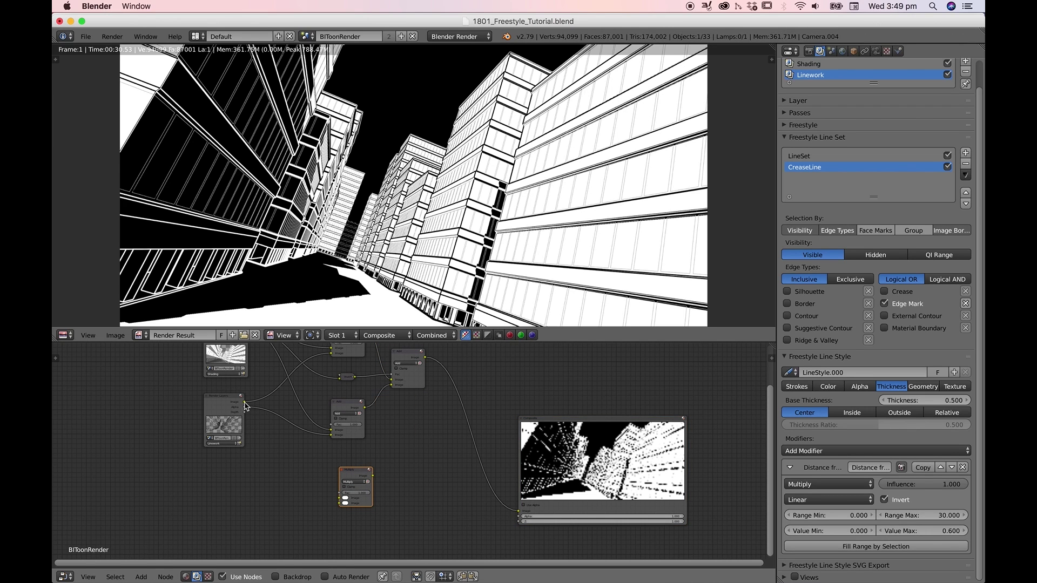
{"action": "left_click_drag", "start_coordinate": [245, 403], "coordinate": [340, 503]}
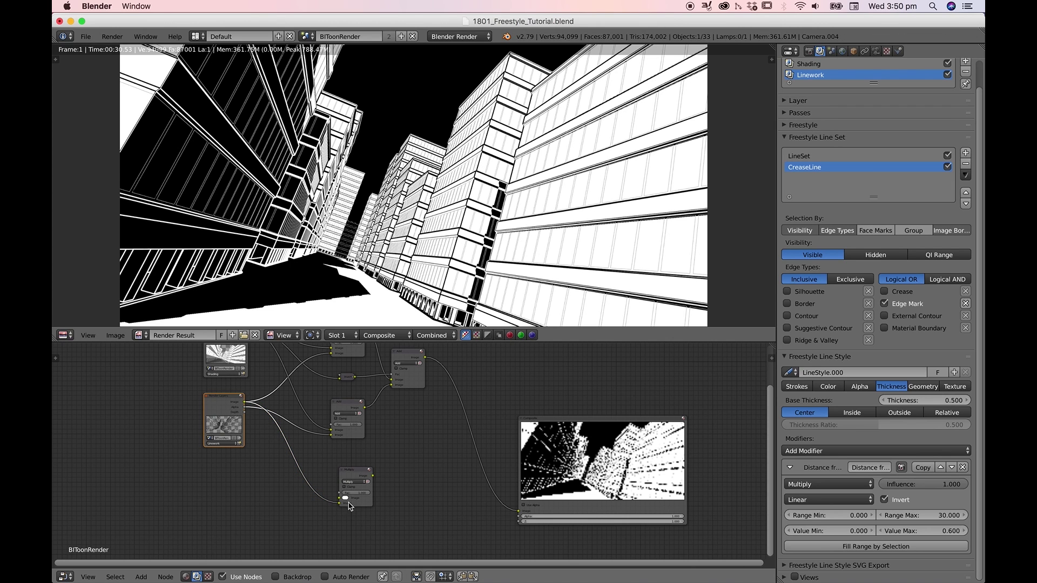
Step: Add a white RGB node and connect it to the Multiply node's first input
{"action": "scroll", "coordinate": [324, 498], "scroll_direction": "up", "scroll_amount": 4}
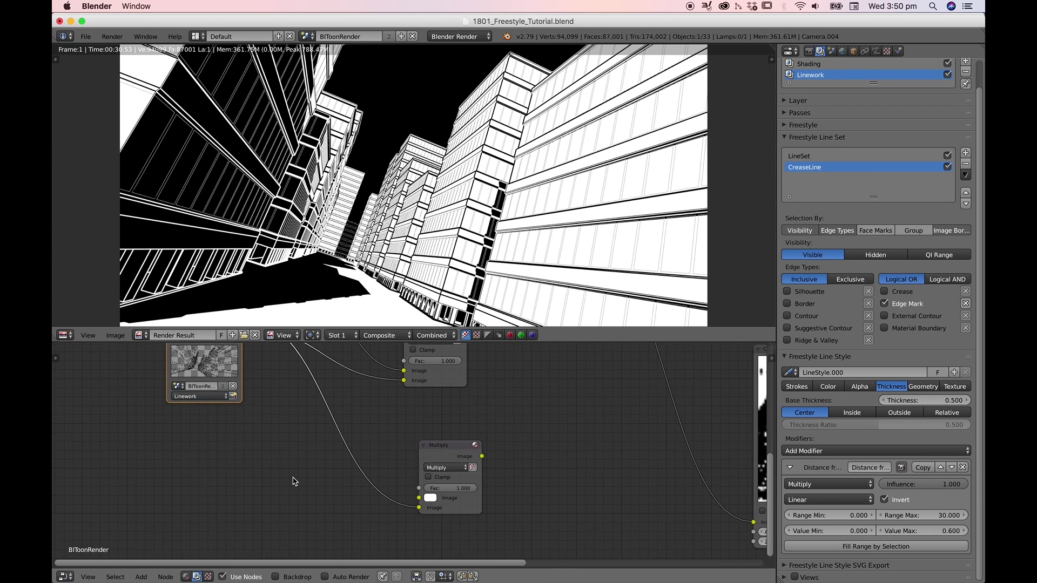
{"action": "key", "text": "shift+a"}
{"action": "mouse_move", "coordinate": [294, 473]}
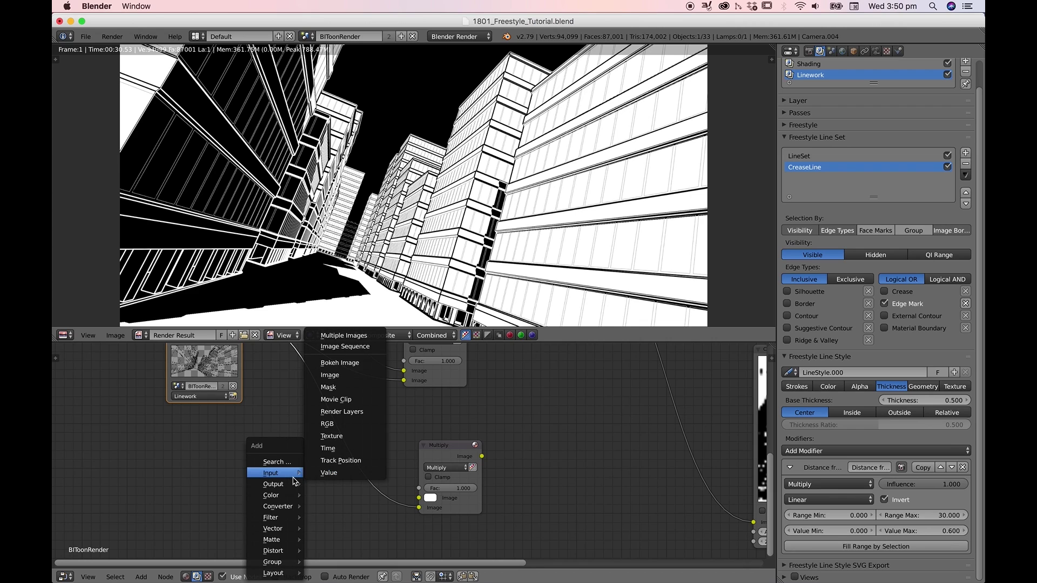
{"action": "left_click", "coordinate": [327, 424]}
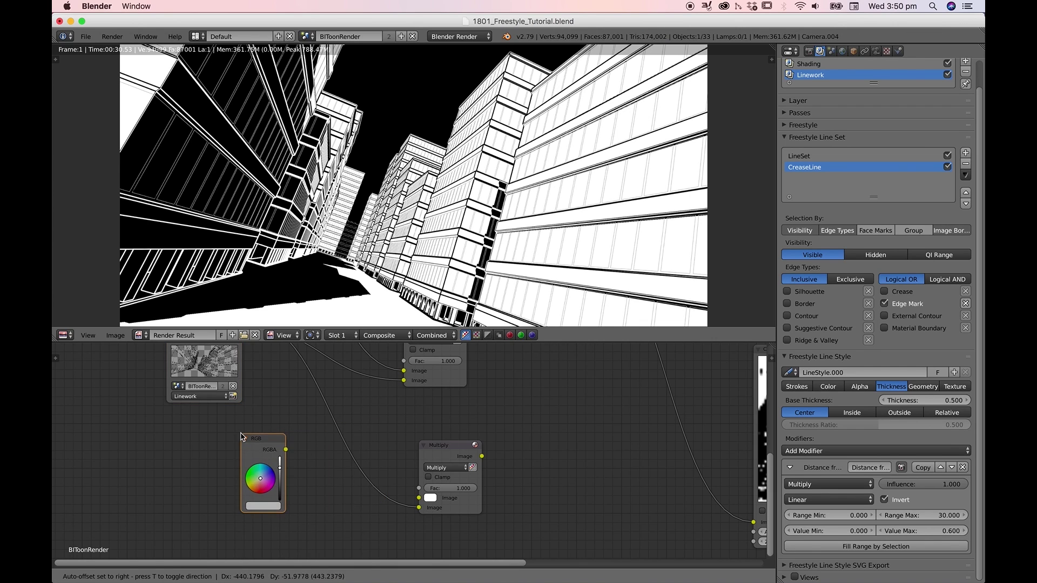
{"action": "left_click", "coordinate": [278, 479]}
{"action": "left_click_drag", "start_coordinate": [278, 478], "coordinate": [419, 498]}
{"action": "key", "text": "Home"}
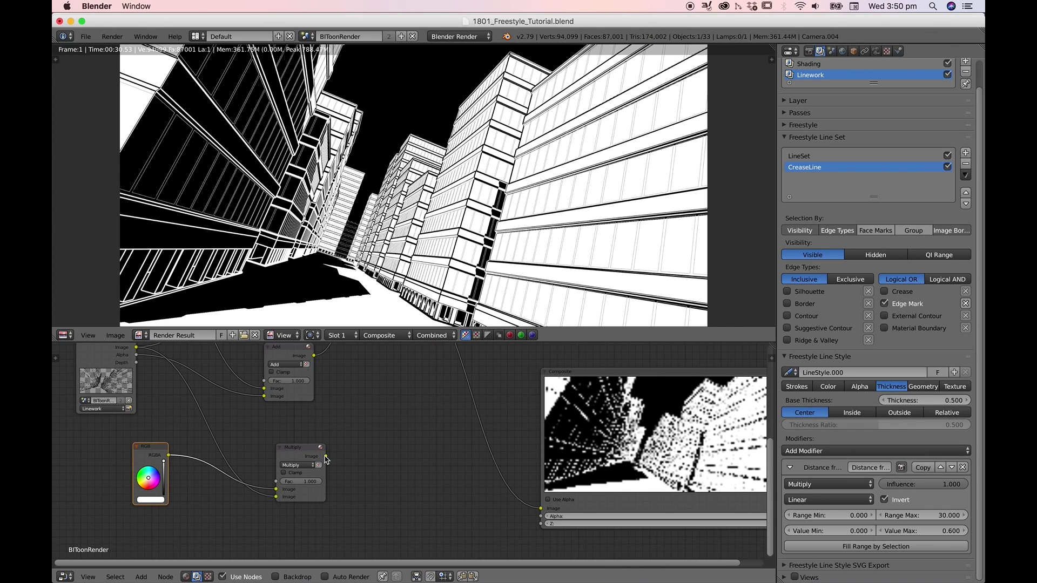
Step: Send the Multiply result to the Composite output and tidy the RGB node's position
{"action": "left_click_drag", "start_coordinate": [326, 456], "coordinate": [532, 507]}
{"action": "scroll", "coordinate": [324, 473], "scroll_direction": "up", "scroll_amount": 1}
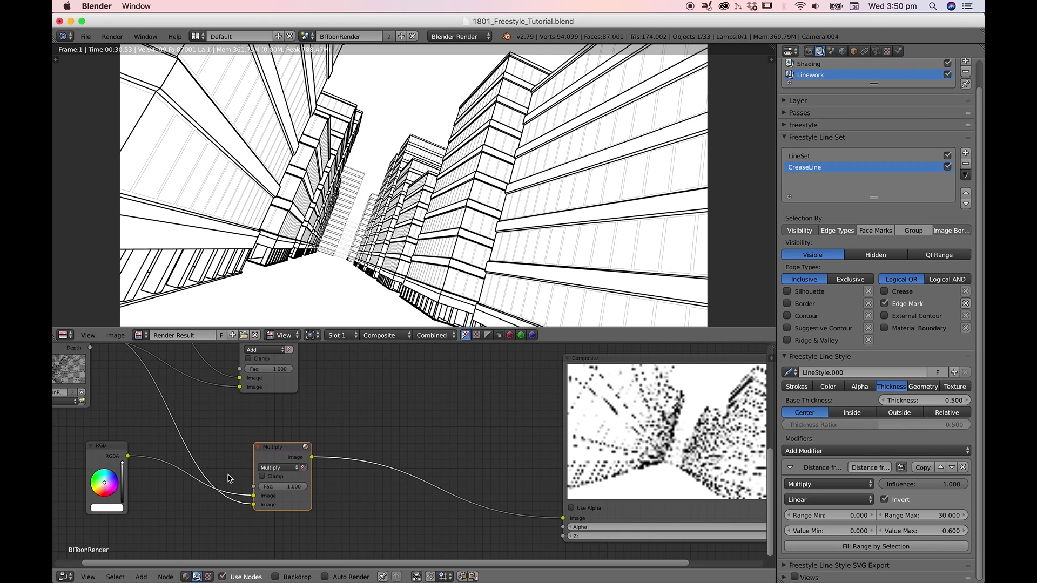
{"action": "left_click_drag", "start_coordinate": [116, 459], "coordinate": [141, 448]}
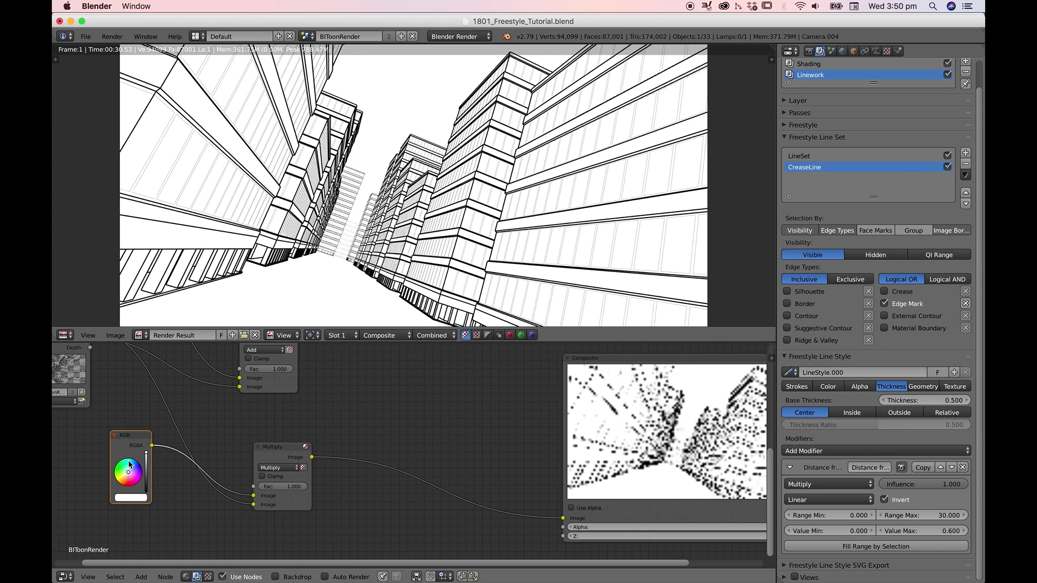
{"action": "scroll", "coordinate": [206, 419], "scroll_direction": "left", "scroll_amount": 5}
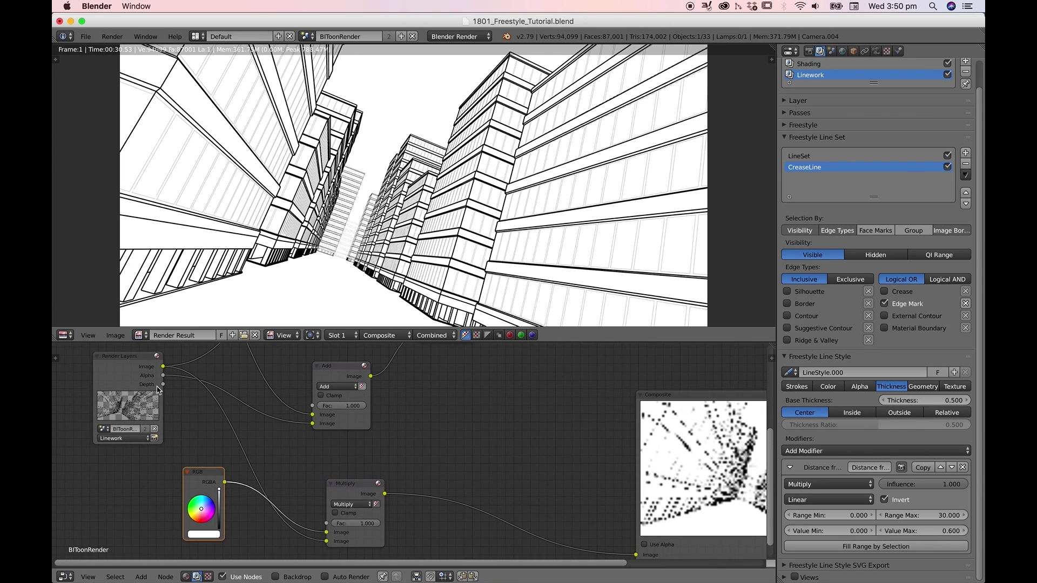
Step: Select the Linework and Composite nodes and frame the whole node tree in view
{"action": "left_click", "coordinate": [124, 378]}
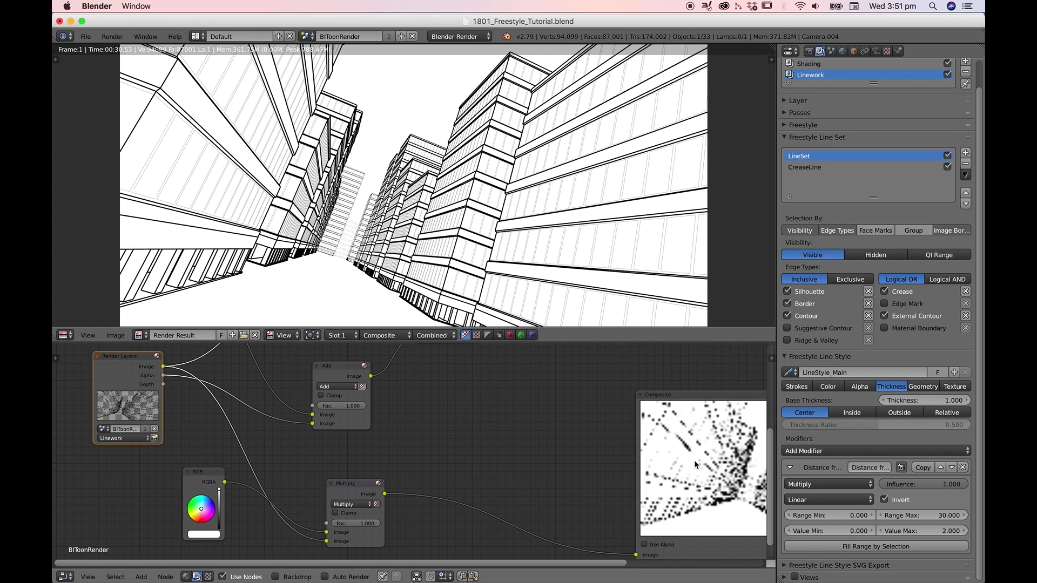
{"action": "left_click", "coordinate": [695, 460]}
{"action": "key", "text": "Home"}
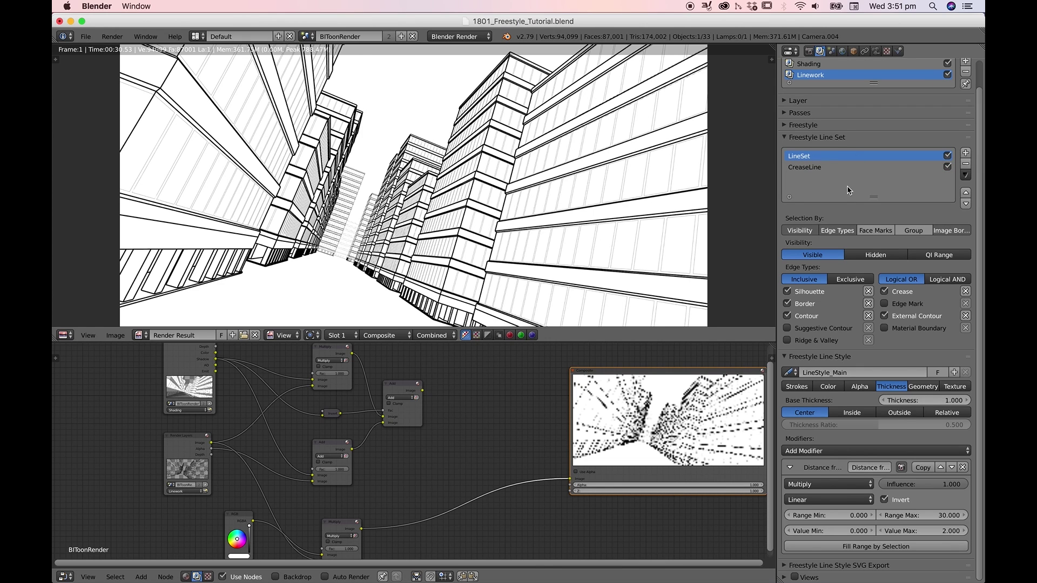
Step: Give LineStyle_Main a Distance from Camera colour modifier with range max 30, then render
{"action": "left_click", "coordinate": [828, 388]}
{"action": "left_click", "coordinate": [862, 425]}
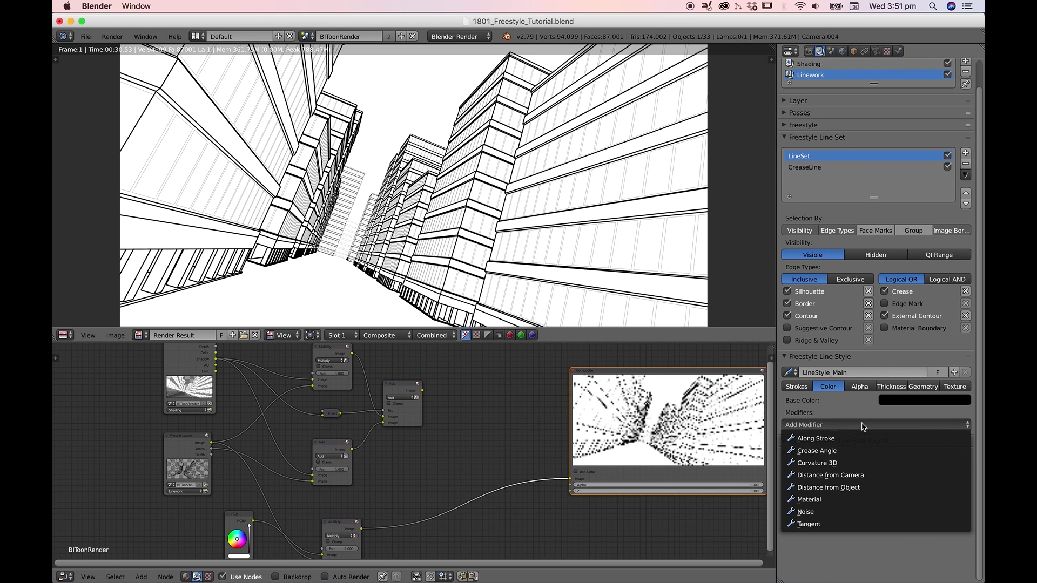
{"action": "left_click", "coordinate": [846, 476]}
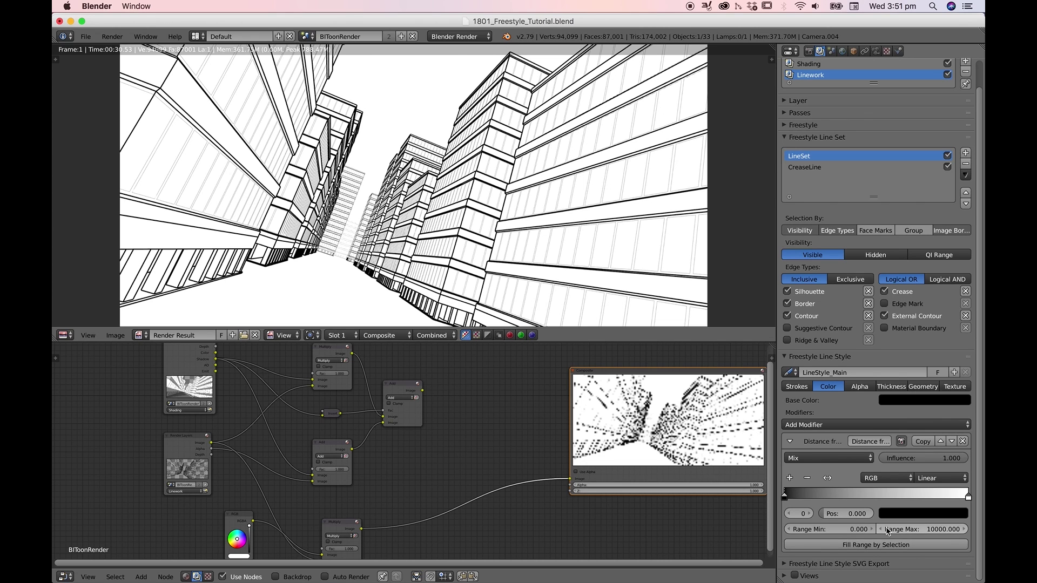
{"action": "left_click", "coordinate": [942, 530]}
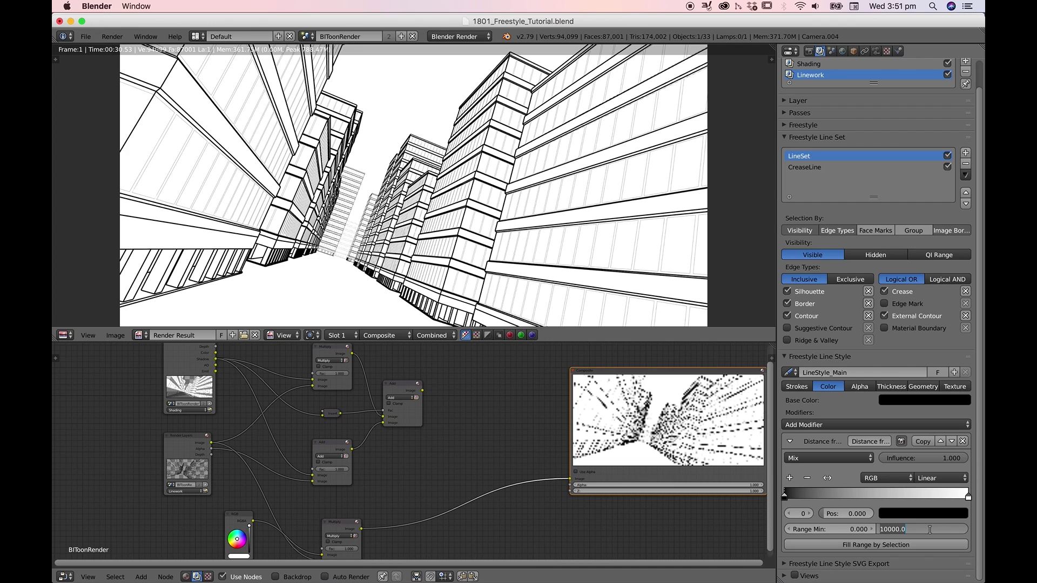
{"action": "type", "text": "30"}
{"action": "key", "text": "Return"}
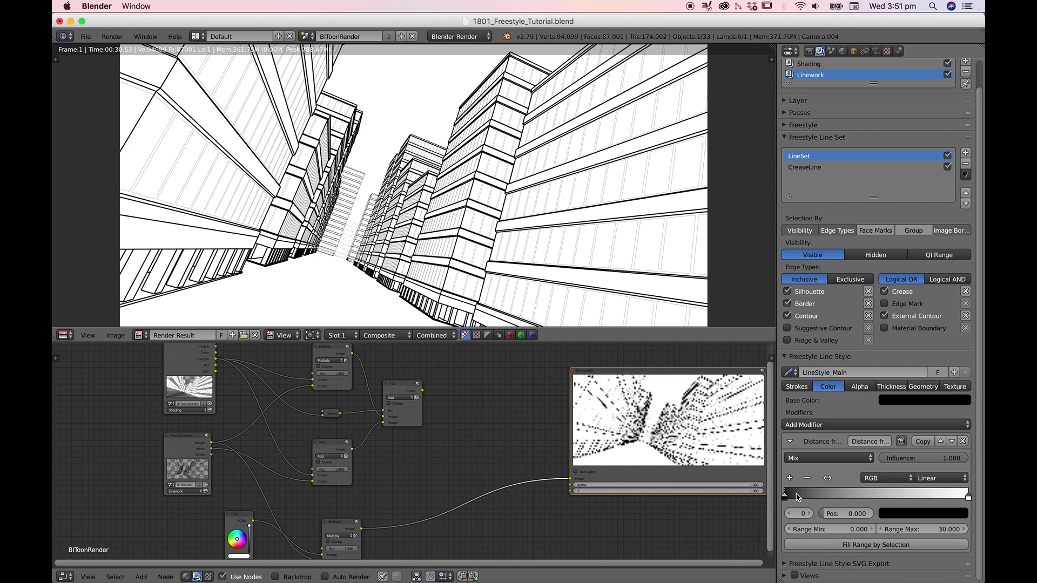
{"action": "left_click", "coordinate": [875, 479]}
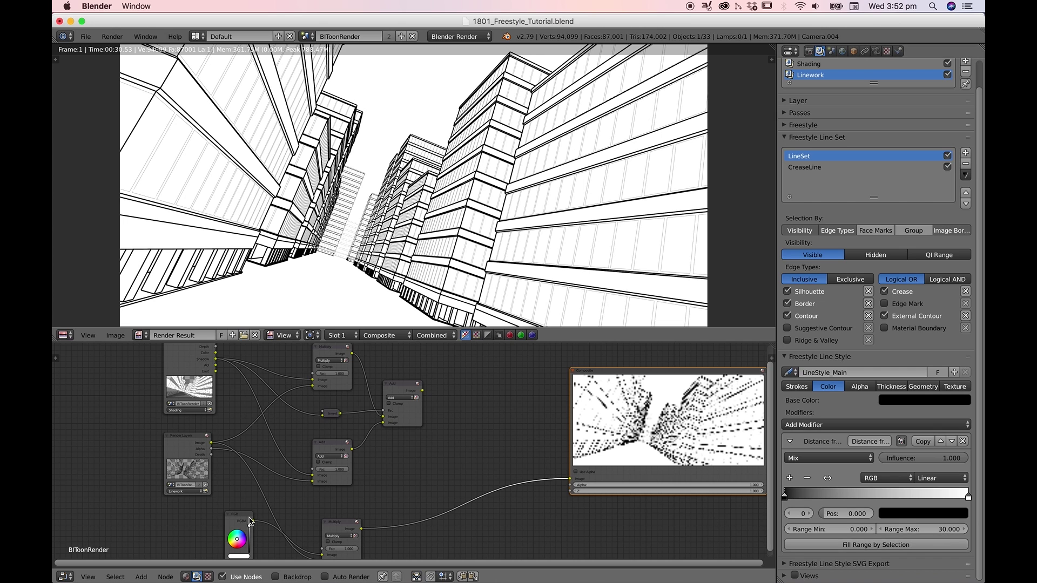
{"action": "key", "text": "F12"}
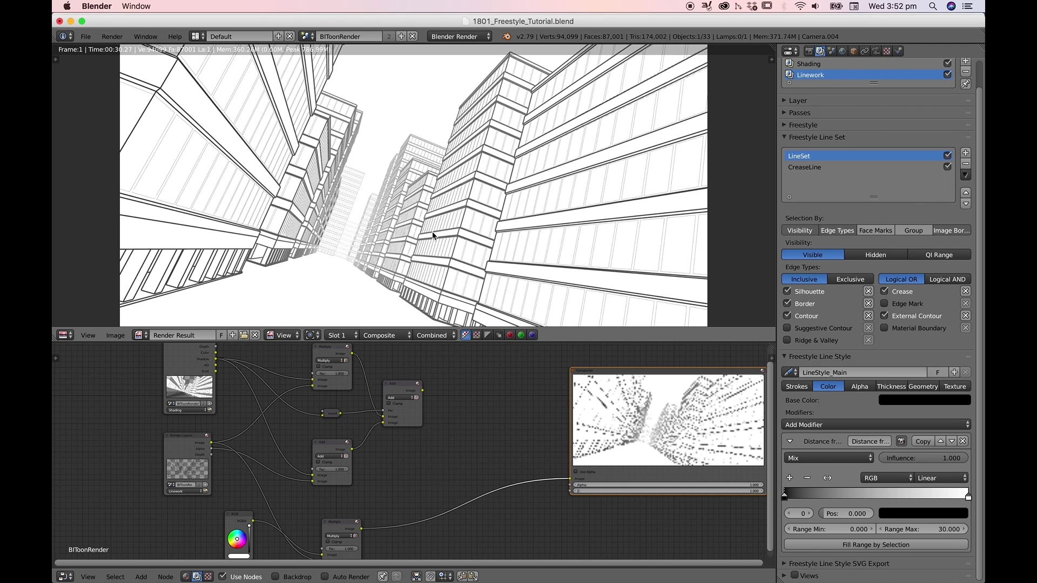
Step: Set the distance modifier's blend to Multiply and its ramp interpolation to Ease
{"action": "left_click", "coordinate": [832, 463]}
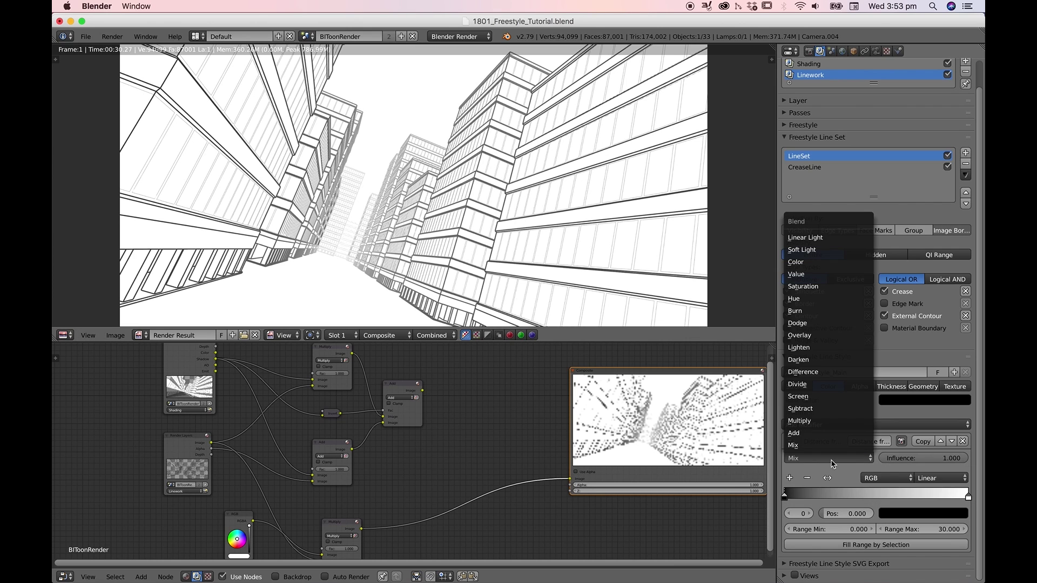
{"action": "left_click", "coordinate": [826, 420]}
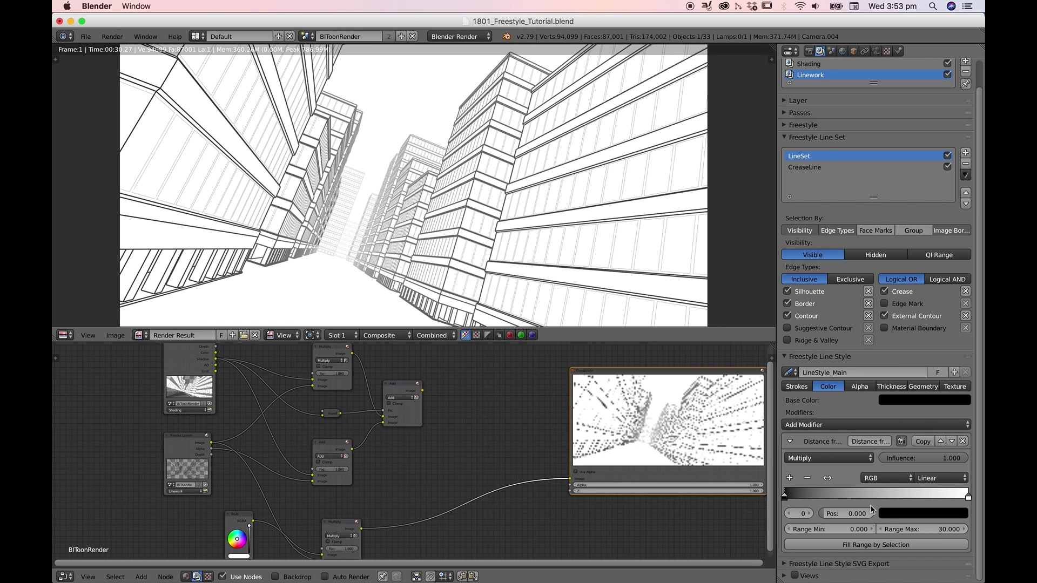
{"action": "left_click", "coordinate": [945, 482]}
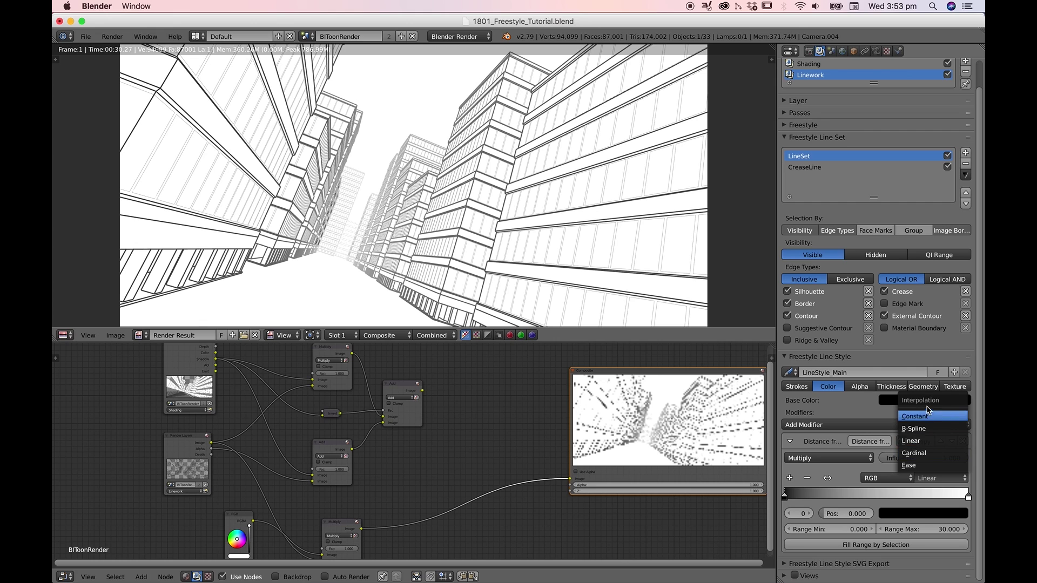
{"action": "left_click", "coordinate": [929, 465]}
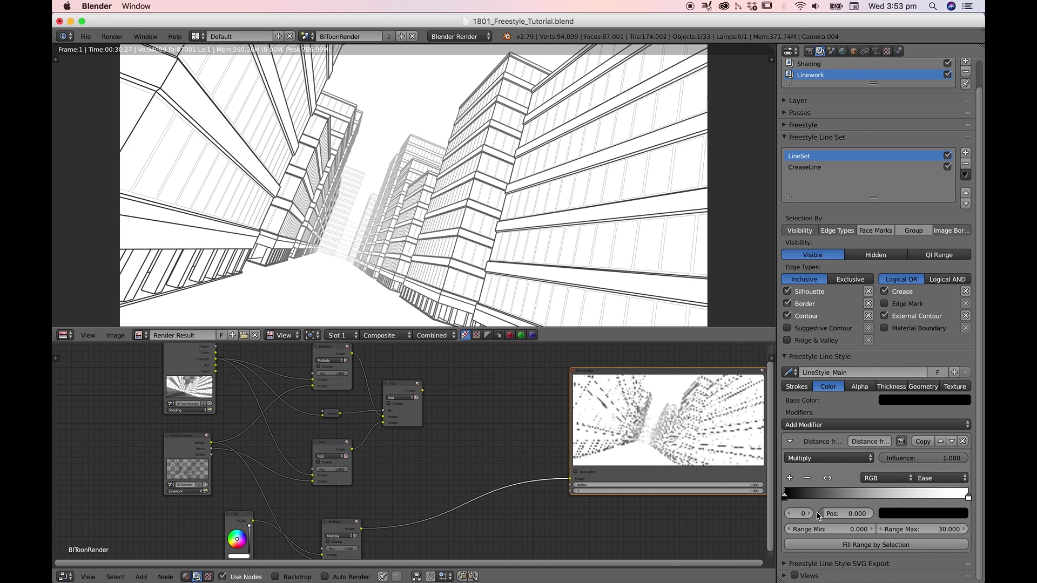
Step: Change the ramp's far-end stop to grey RGB 0.6, 0.6, 0.6
{"action": "left_click", "coordinate": [966, 497]}
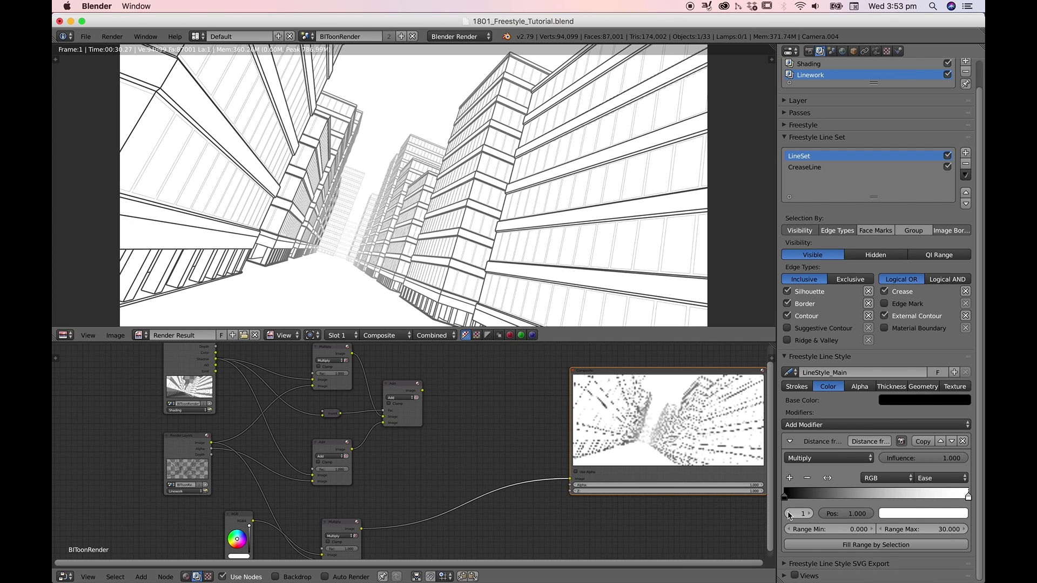
{"action": "left_click", "coordinate": [788, 515]}
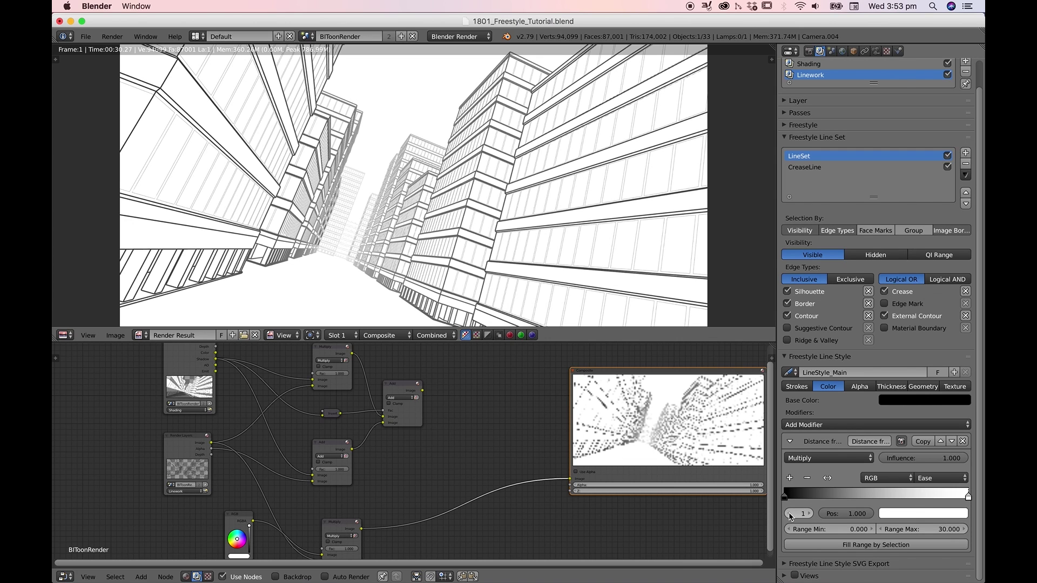
{"action": "left_click", "coordinate": [968, 498]}
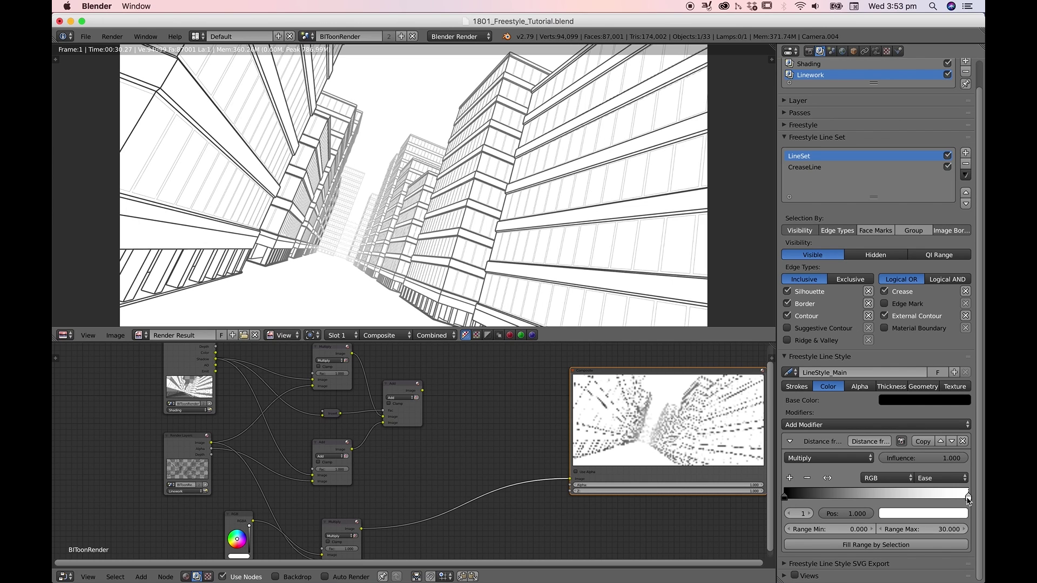
{"action": "left_click", "coordinate": [935, 520]}
{"action": "left_click", "coordinate": [926, 465]}
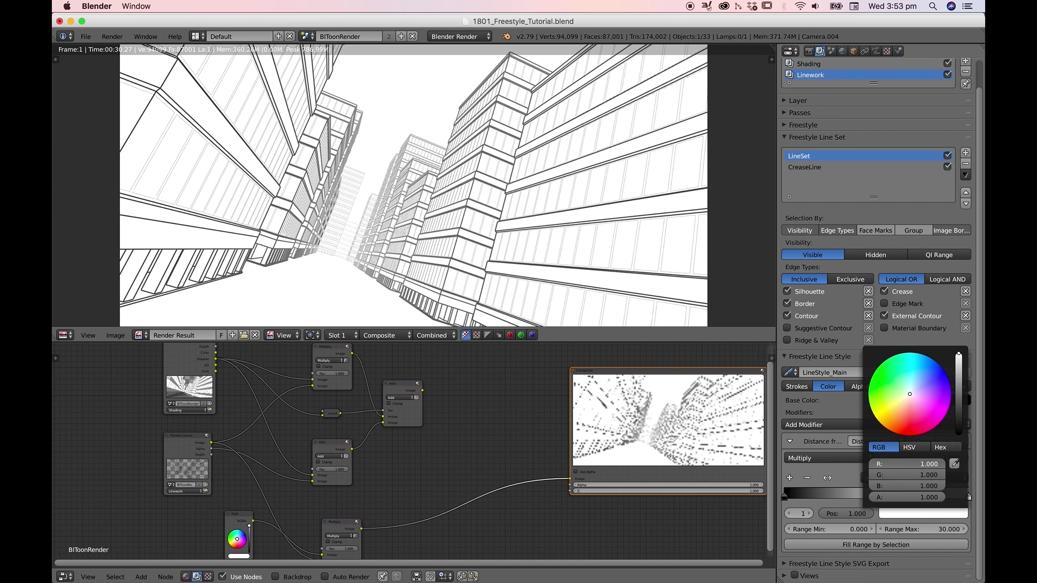
{"action": "type", "text": ".6"}
{"action": "key", "text": "Tab"}
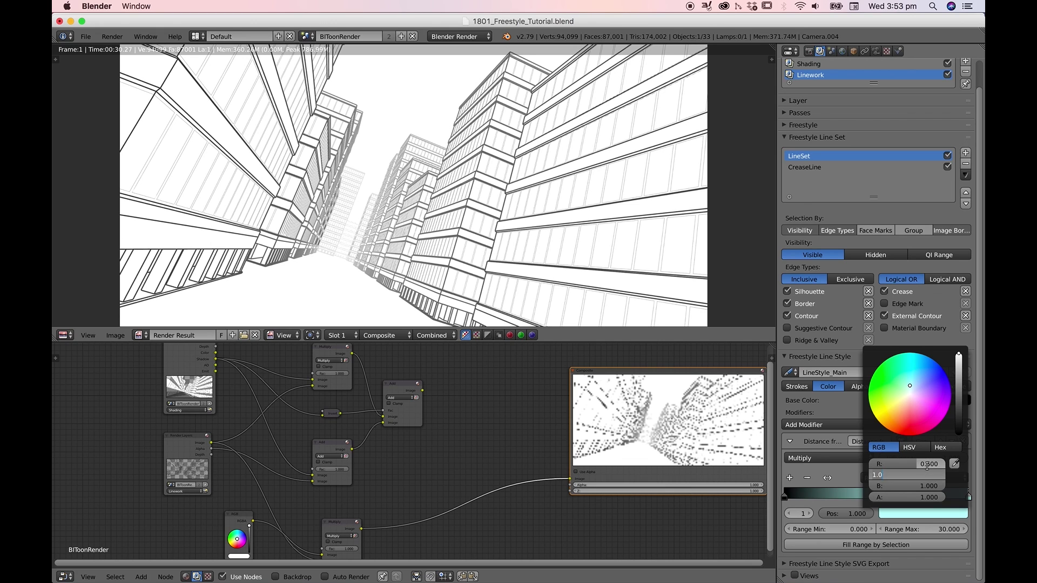
{"action": "type", "text": ".6"}
{"action": "key", "text": "Tab"}
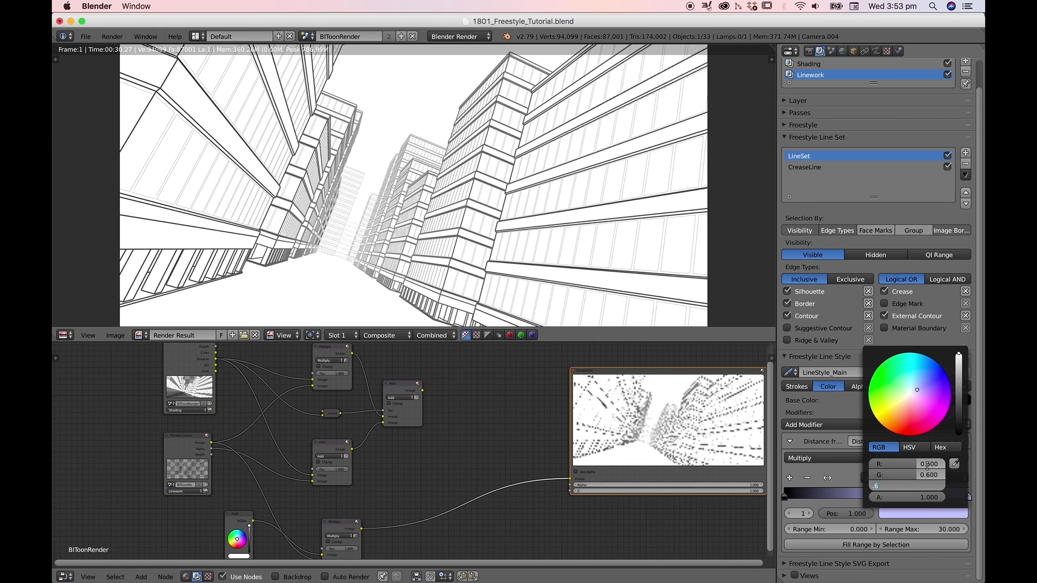
{"action": "type", "text": ".6"}
{"action": "key", "text": "Return"}
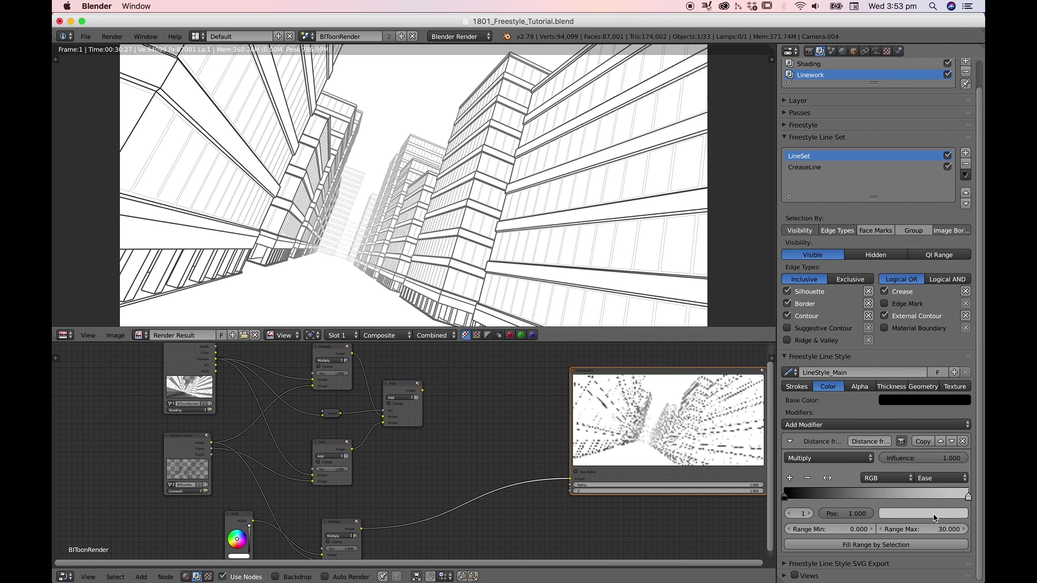
Step: Move the distance ramp's black start stop to position 0.23
{"action": "left_click", "coordinate": [784, 498]}
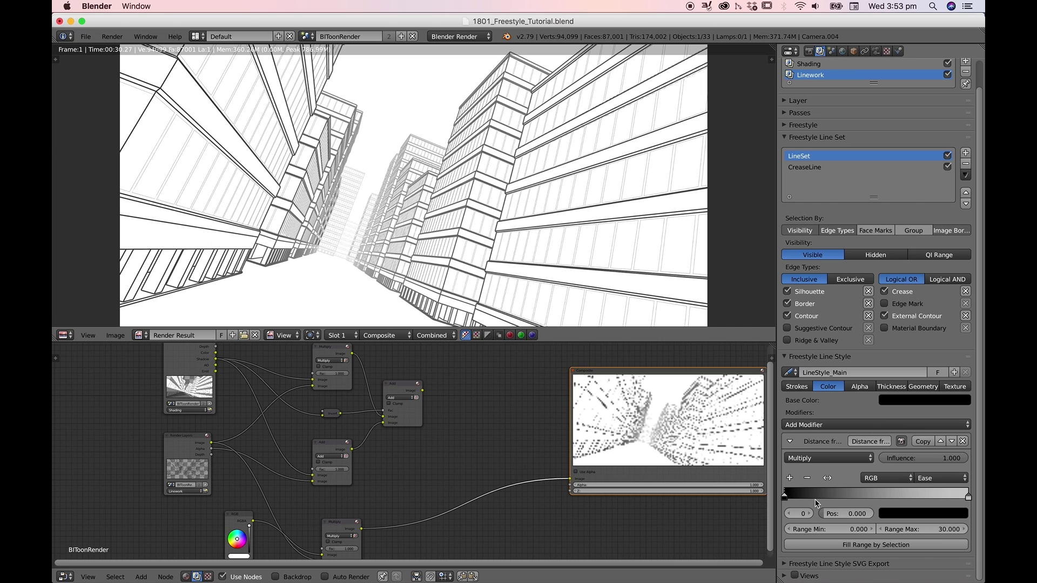
{"action": "left_click_drag", "start_coordinate": [786, 499], "coordinate": [845, 501]}
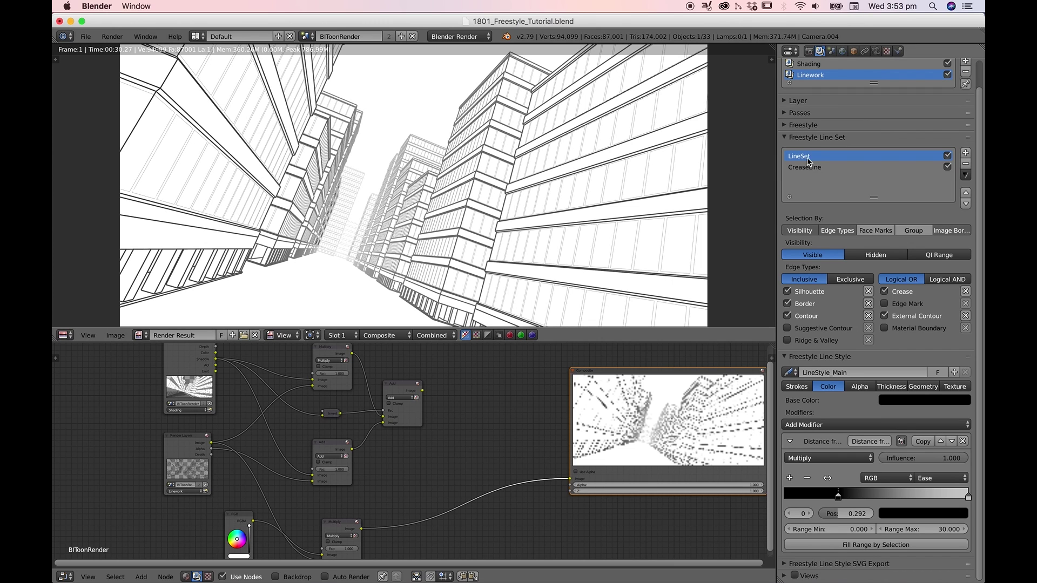
{"action": "left_click", "coordinate": [858, 513]}
{"action": "key", "text": "BackSpace"}
{"action": "type", "text": ".23"}
{"action": "key", "text": "Return"}
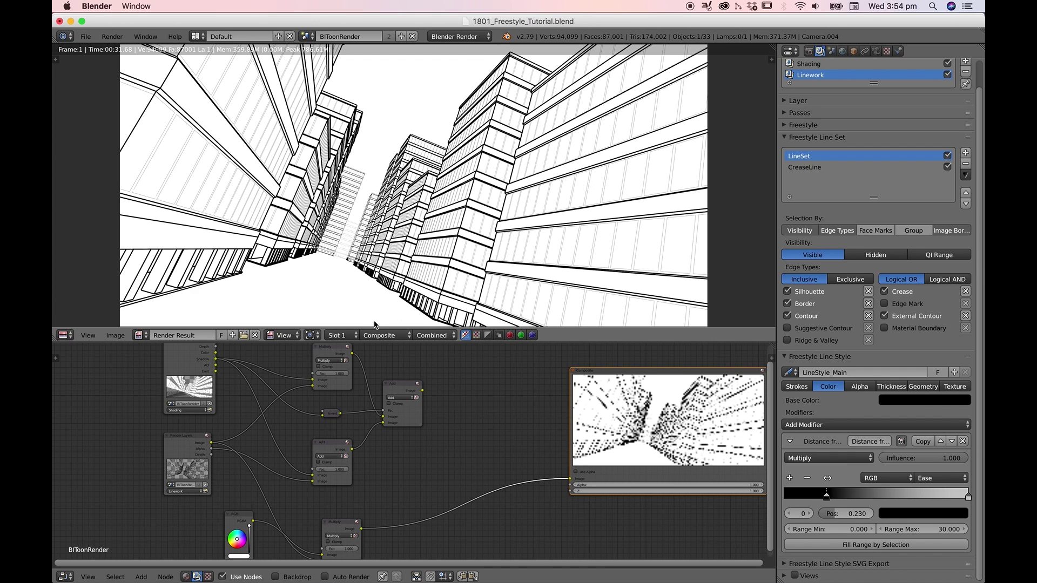
Step: Check the Linework layer, switch the modifier blend back to Mix, then view Composite again
{"action": "left_click", "coordinate": [385, 335]}
{"action": "left_click", "coordinate": [392, 300]}
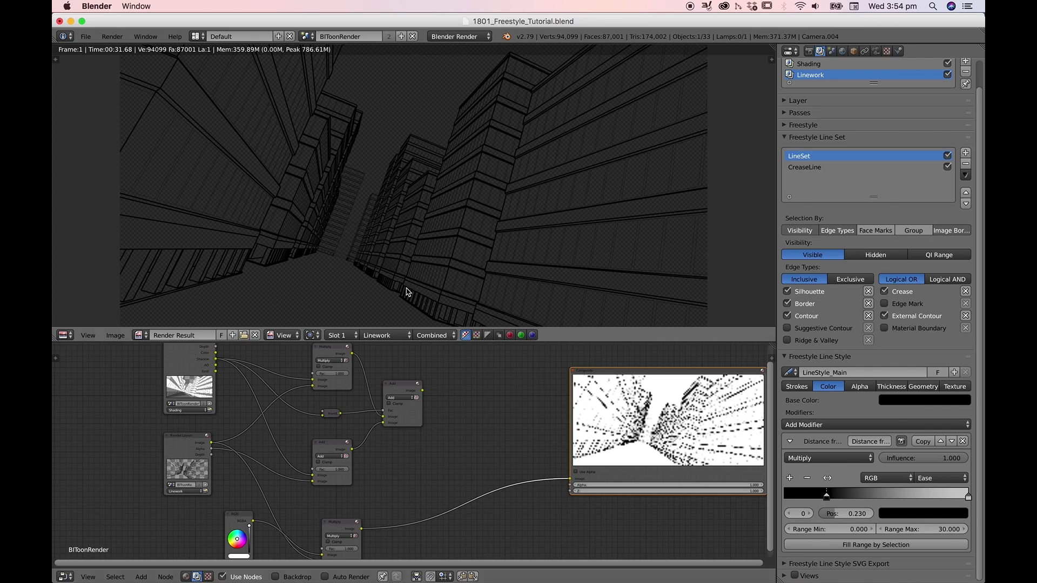
{"action": "left_click", "coordinate": [846, 461]}
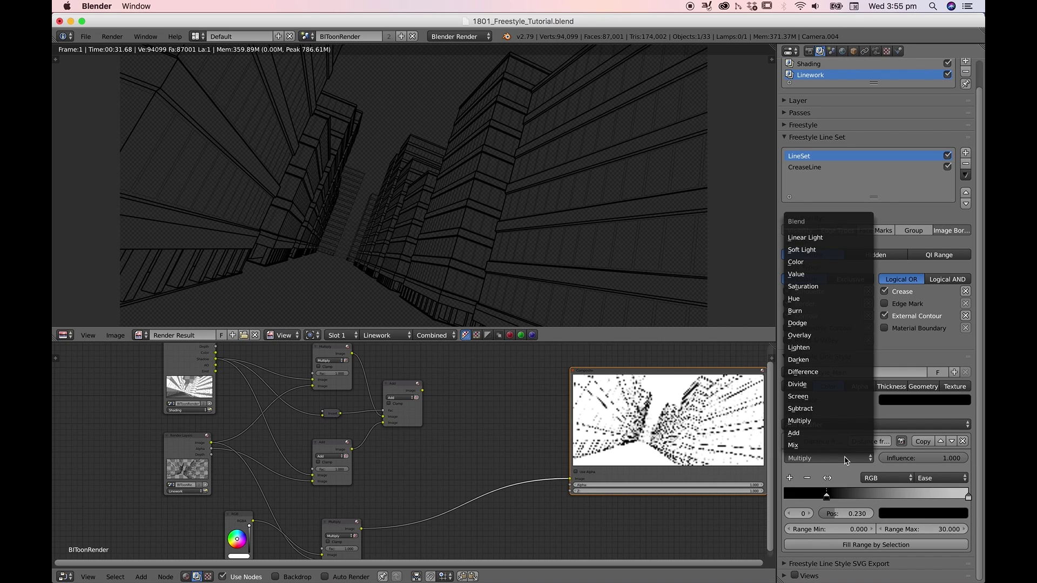
{"action": "left_click", "coordinate": [836, 447]}
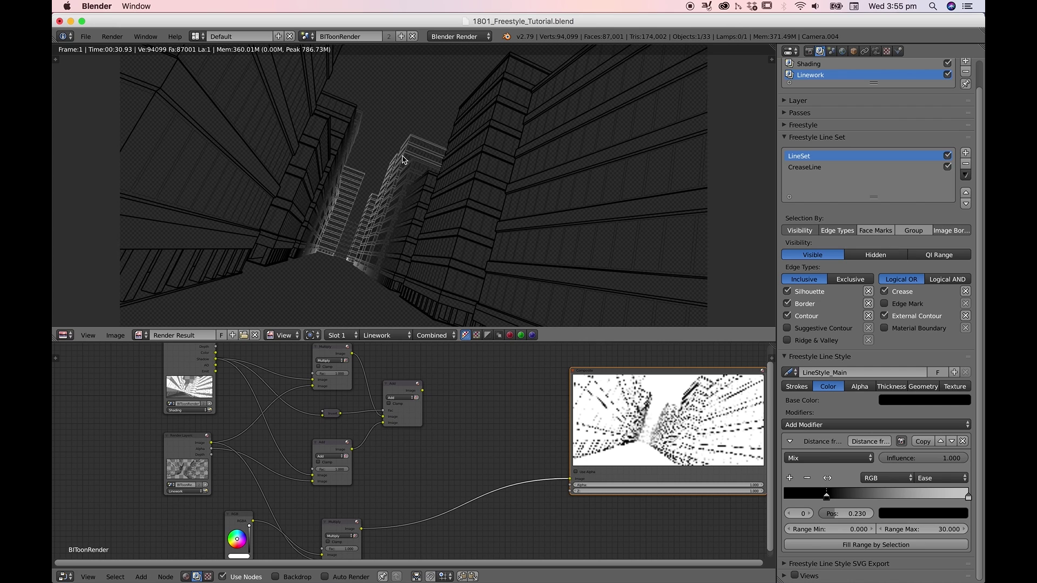
{"action": "left_click", "coordinate": [387, 335]}
{"action": "left_click", "coordinate": [382, 298]}
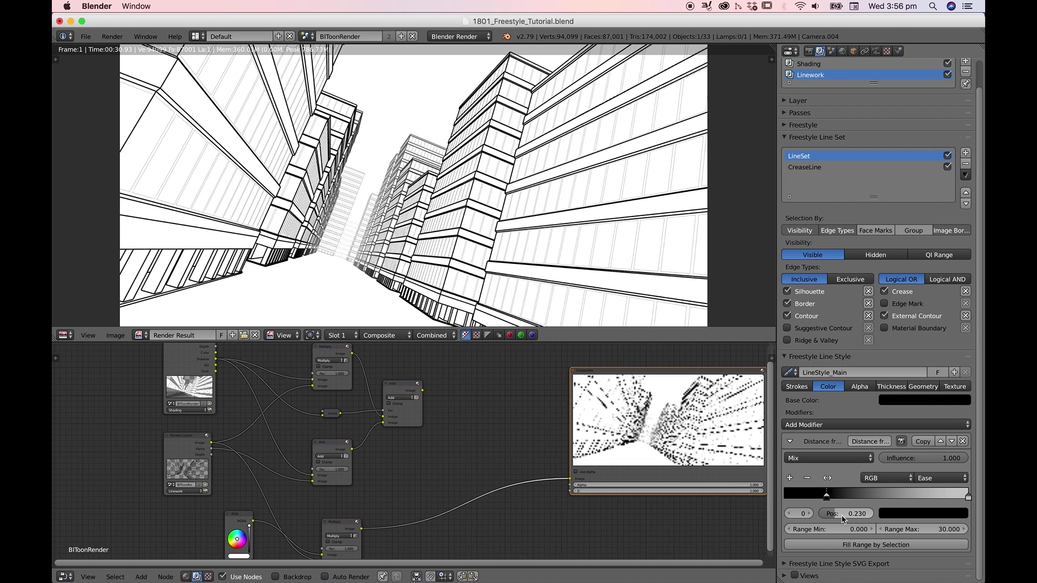
Step: On CreaseLine's distance colour modifier, set maximum distance 30 and start stop position 0.23
{"action": "left_click", "coordinate": [816, 168]}
{"action": "left_click", "coordinate": [830, 386]}
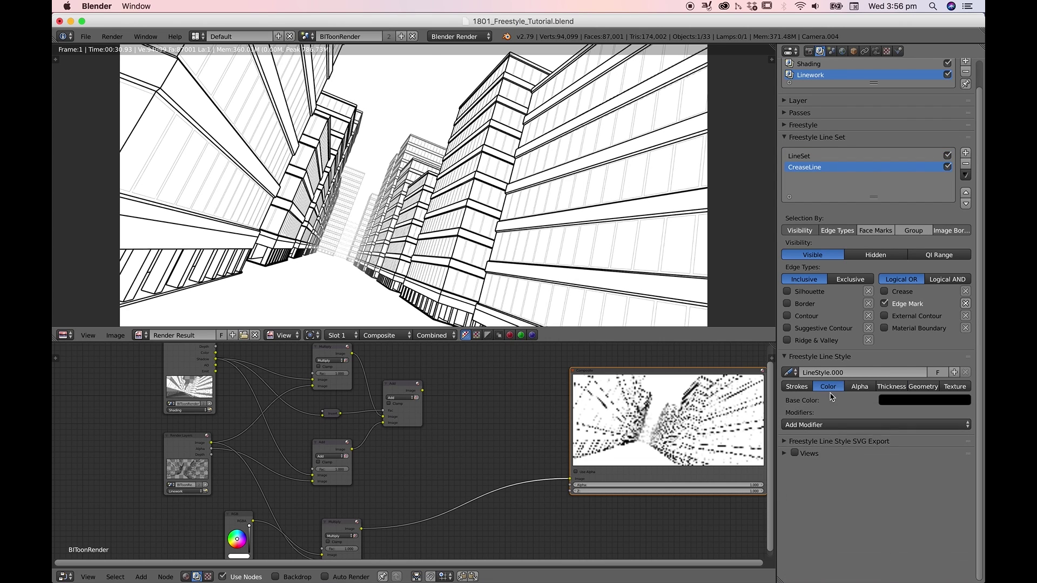
{"action": "left_click", "coordinate": [838, 425]}
{"action": "left_click", "coordinate": [929, 534]}
{"action": "type", "text": "3"}
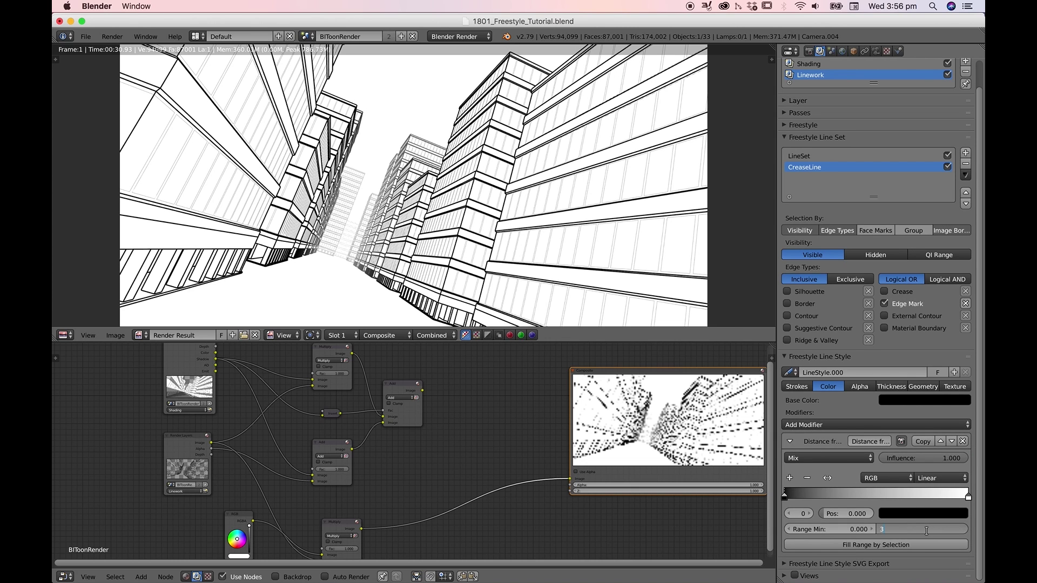
{"action": "type", "text": "0"}
{"action": "key", "text": "Return"}
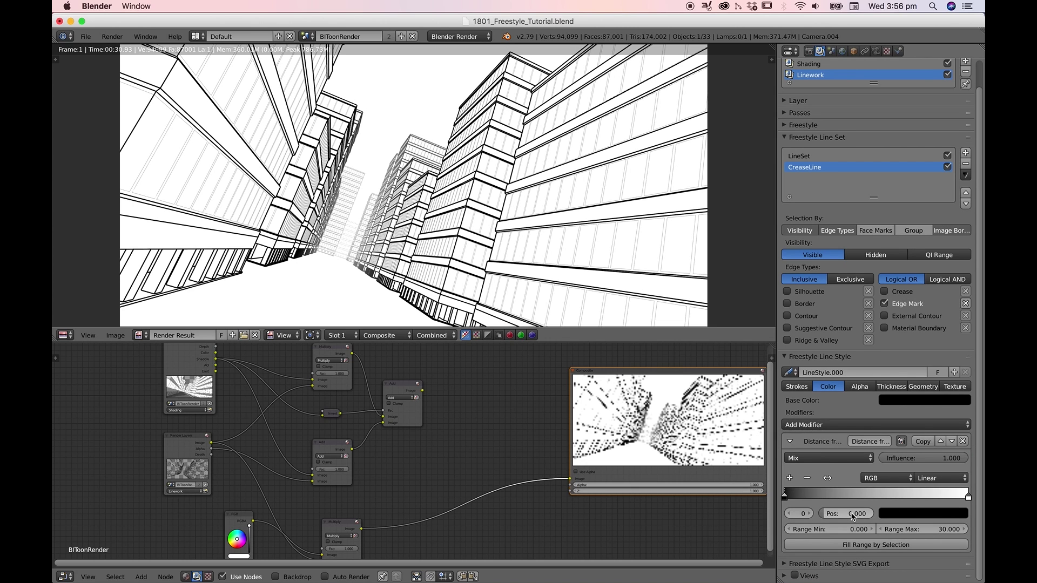
{"action": "left_click", "coordinate": [853, 515]}
{"action": "type", "text": ".23"}
{"action": "key", "text": "Return"}
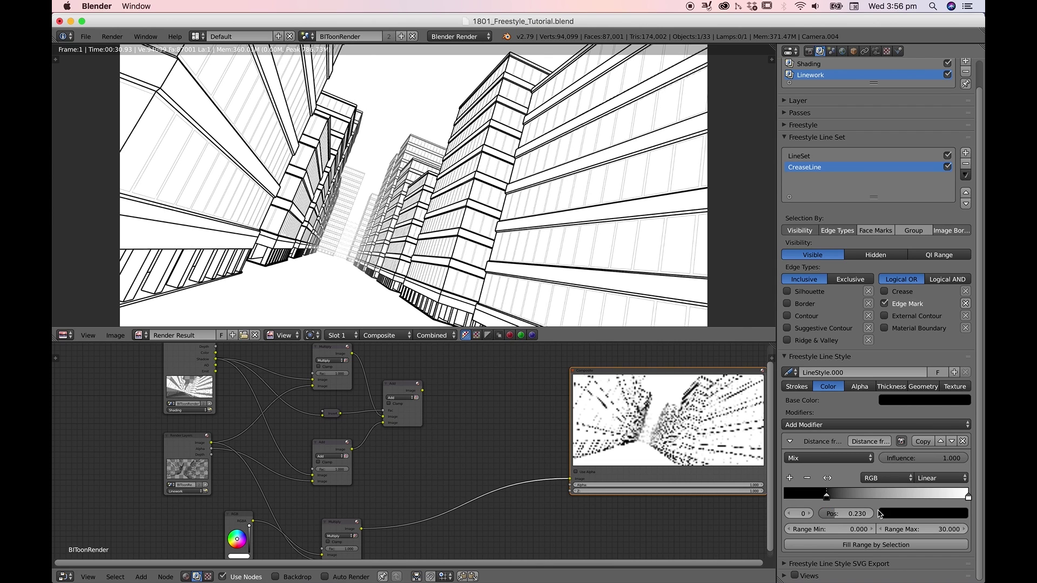
Step: Read the main LineSet ramp's far-stop grey as hex CBCBCB
{"action": "left_click", "coordinate": [801, 156]}
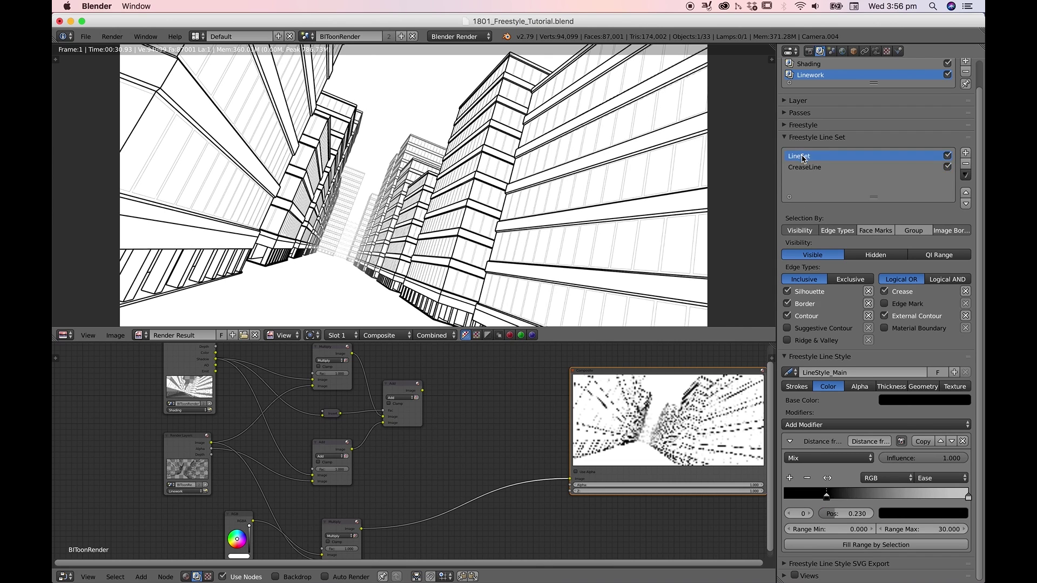
{"action": "left_click", "coordinate": [809, 513]}
{"action": "left_click", "coordinate": [918, 513]}
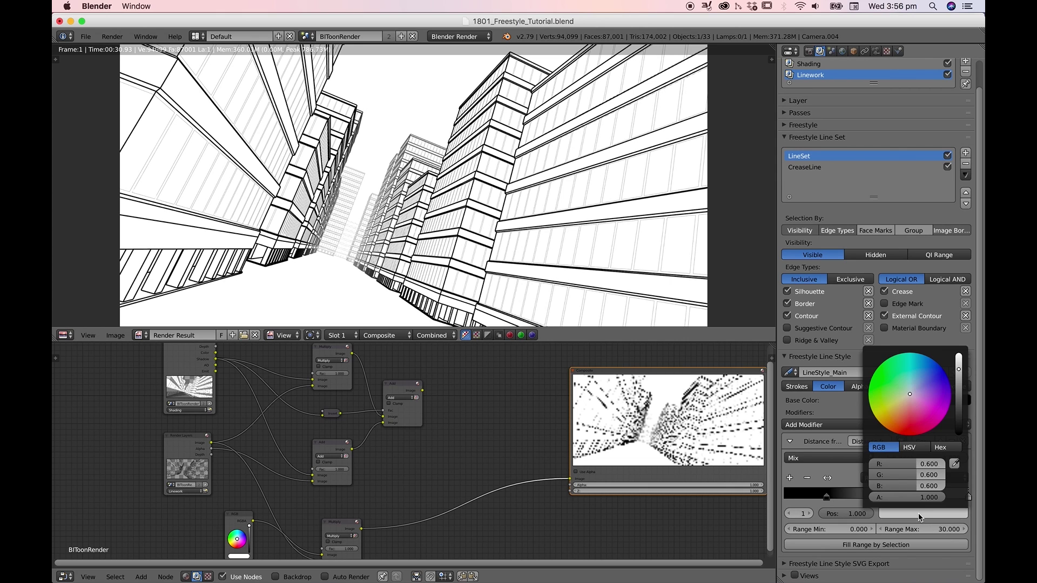
{"action": "left_click", "coordinate": [937, 453]}
{"action": "left_click", "coordinate": [904, 464]}
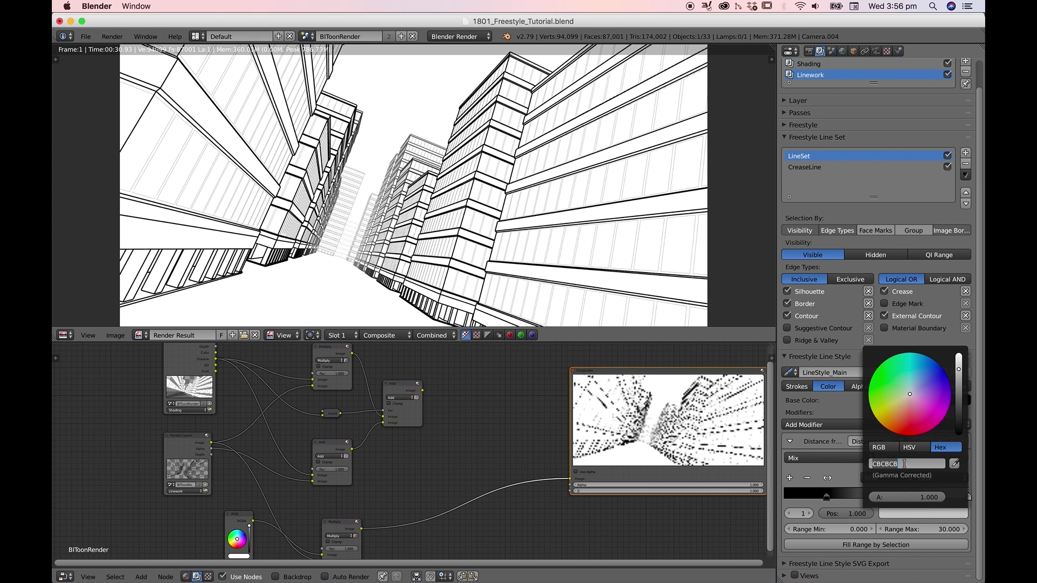
{"action": "key", "text": "Return"}
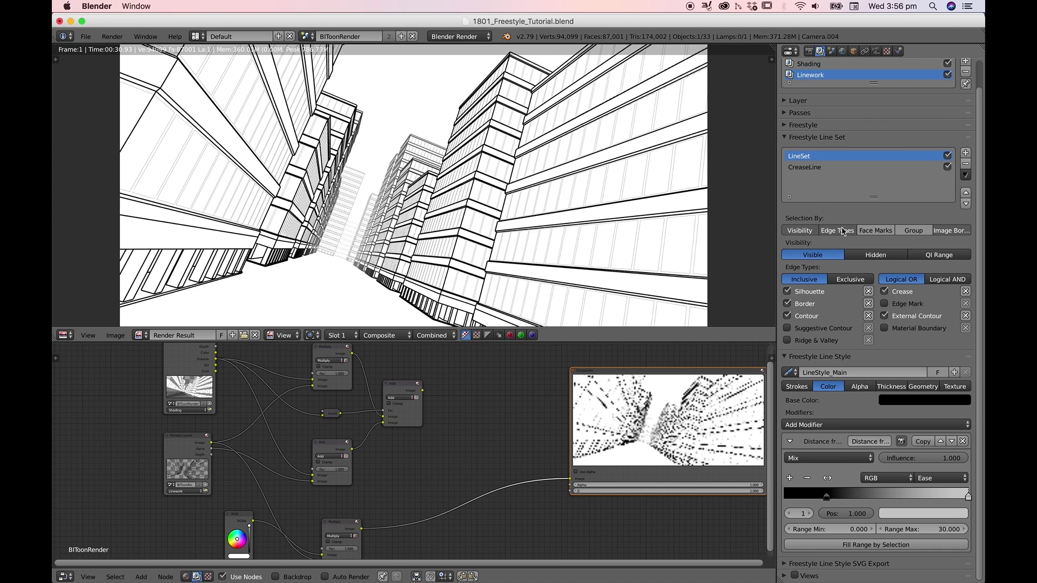
Step: Set the CreaseLine ramp's far stop to the same CBCBCB grey
{"action": "left_click", "coordinate": [816, 168]}
{"action": "left_click", "coordinate": [946, 513]}
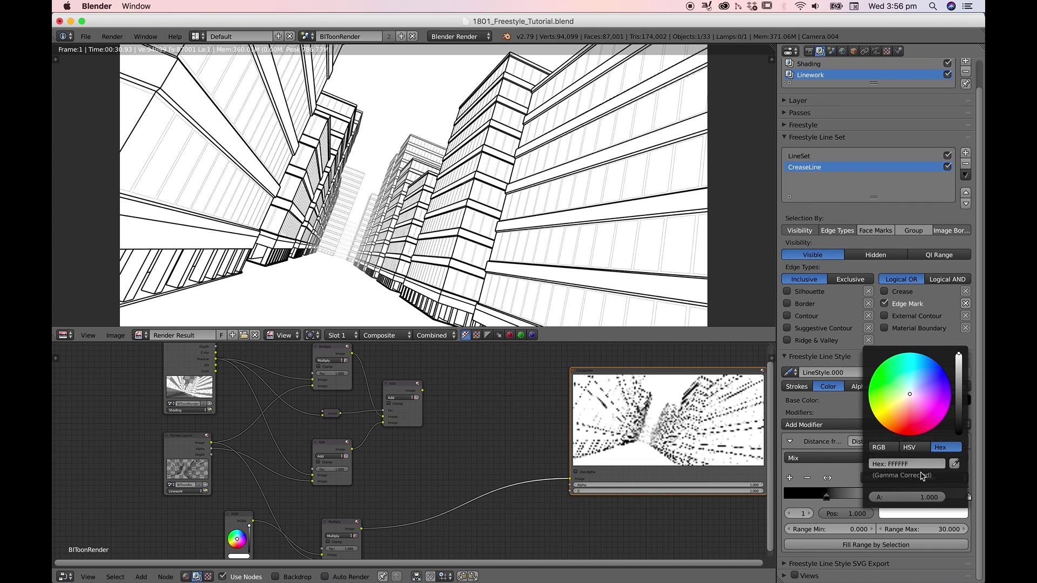
{"action": "left_click", "coordinate": [914, 464]}
{"action": "type", "text": "CBCBCB"}
{"action": "key", "text": "Return"}
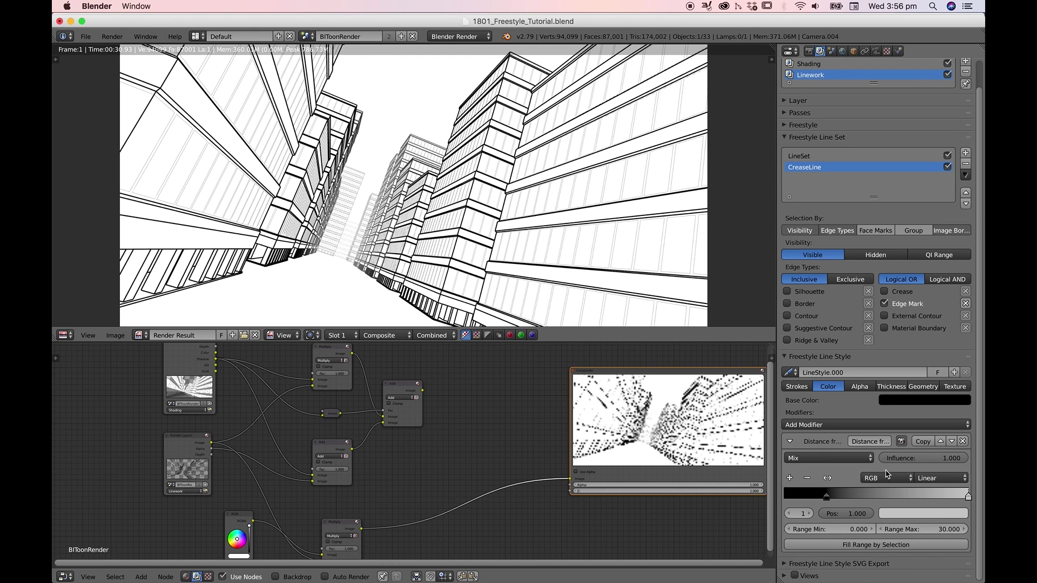
Step: Give the crease ramp Ease interpolation and return to the LineSet line set
{"action": "left_click", "coordinate": [950, 479]}
{"action": "left_click", "coordinate": [942, 466]}
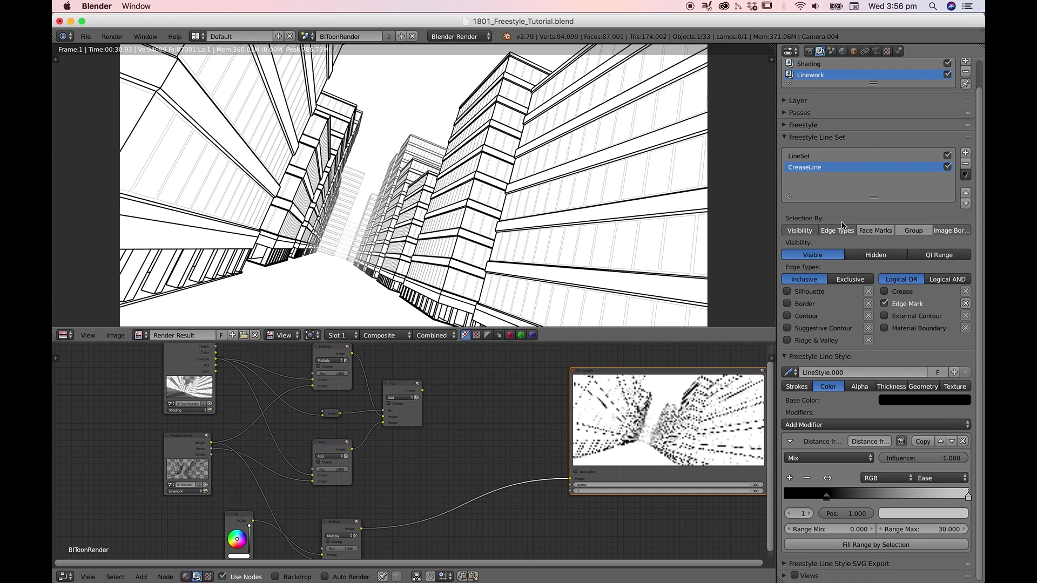
{"action": "left_click", "coordinate": [813, 160]}
{"action": "left_click", "coordinate": [815, 167]}
{"action": "left_click", "coordinate": [814, 156]}
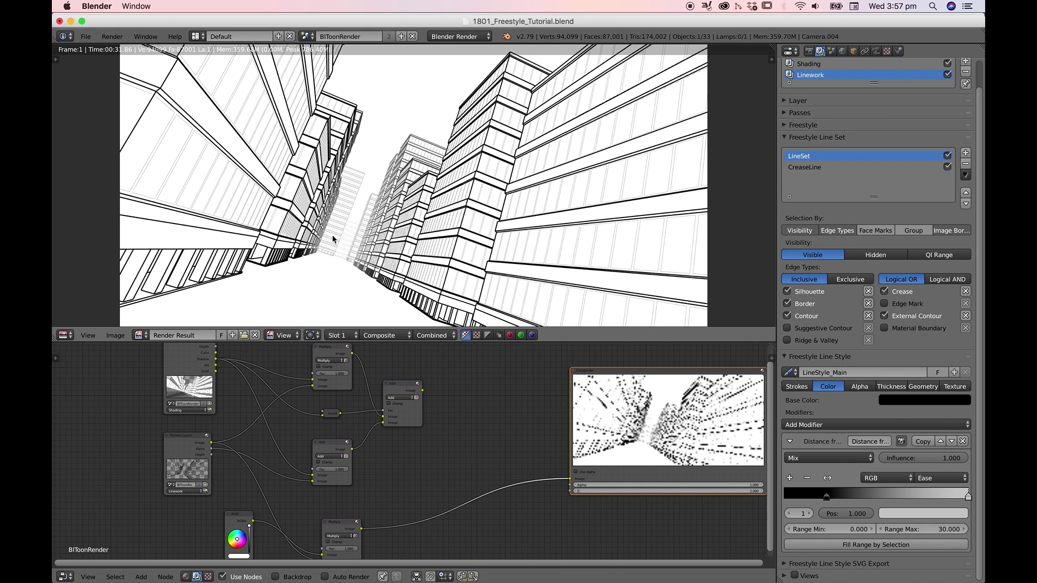
Step: Link the Add node's Image output to the Composite node's Image input
{"action": "middle_click_drag", "start_coordinate": [486, 413], "coordinate": [445, 427]}
{"action": "left_click_drag", "start_coordinate": [374, 406], "coordinate": [521, 494]}
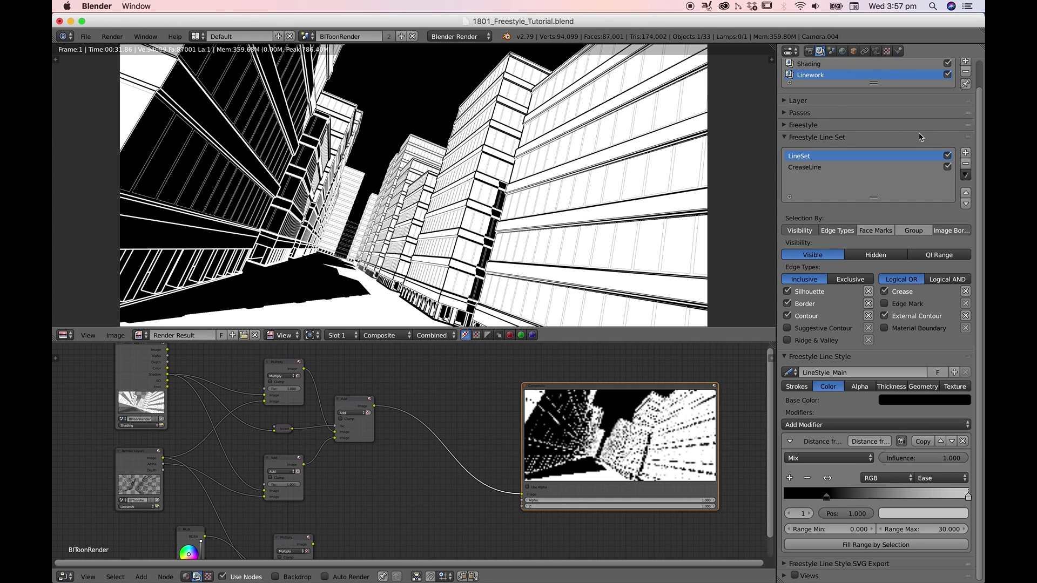
Step: Enable the Mist pass on the Shading render layer and show the World properties
{"action": "scroll", "coordinate": [918, 162], "scroll_direction": "up", "scroll_amount": 2}
{"action": "left_click", "coordinate": [830, 92]}
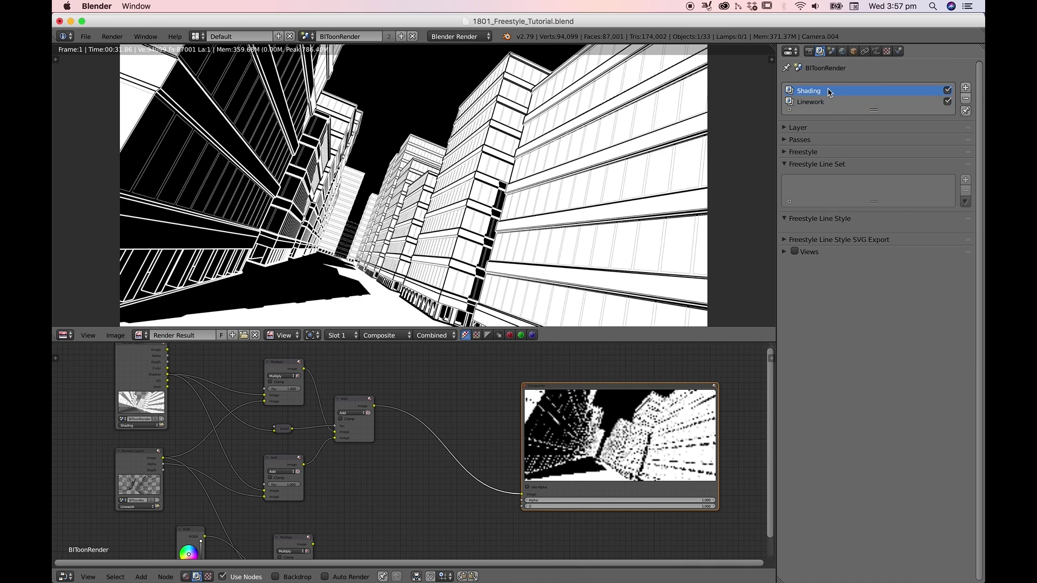
{"action": "left_click", "coordinate": [786, 141]}
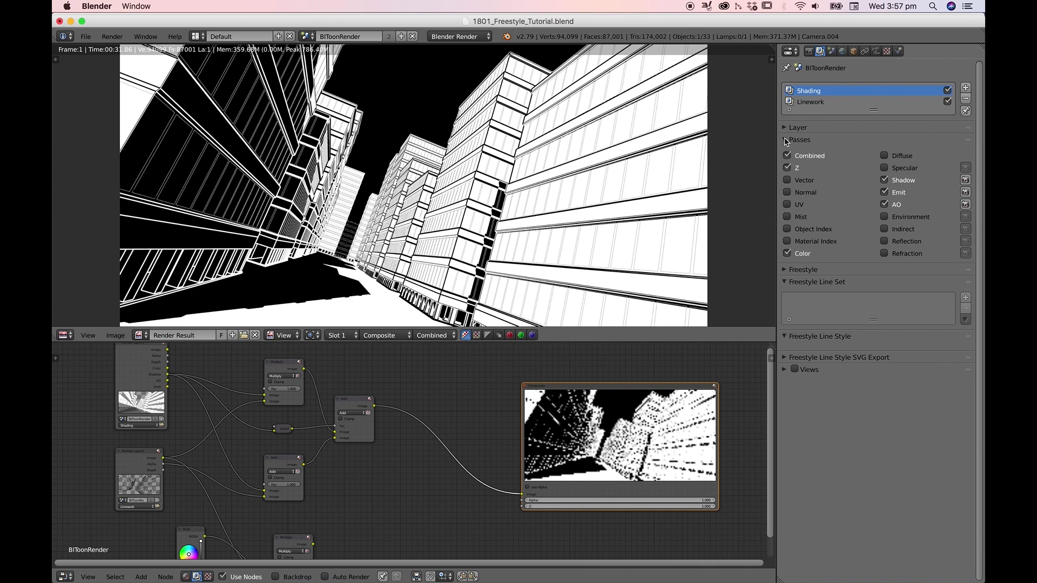
{"action": "left_click", "coordinate": [787, 217]}
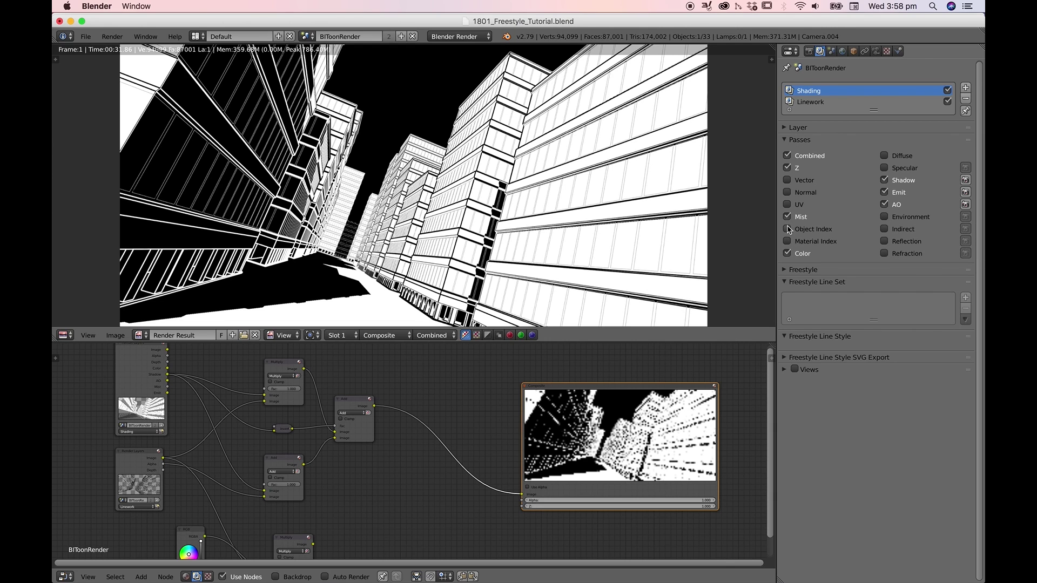
{"action": "left_click", "coordinate": [842, 51]}
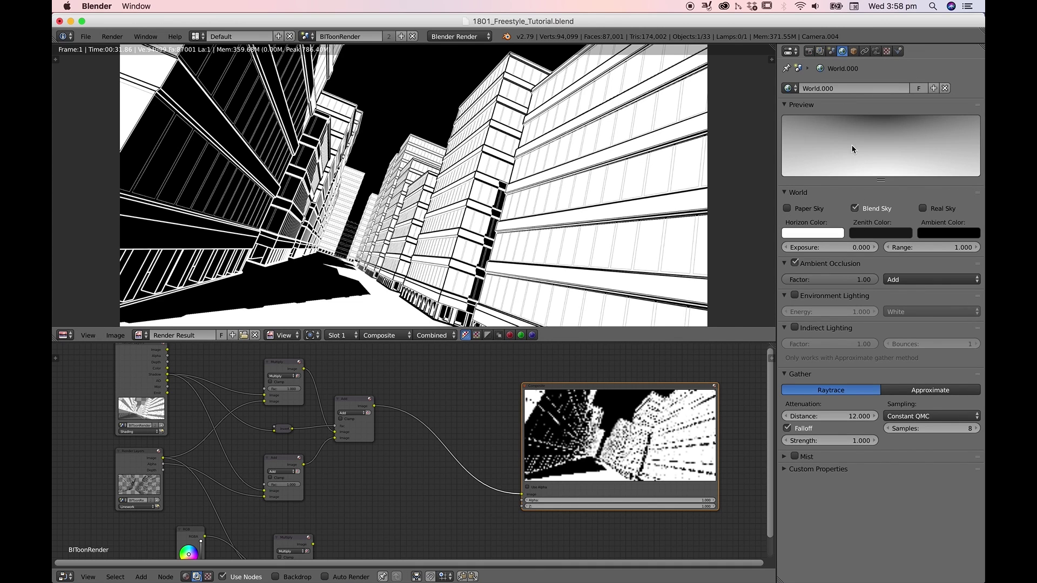
Step: Enable world mist and compare the render's colour and alpha channel displays
{"action": "left_click", "coordinate": [785, 458]}
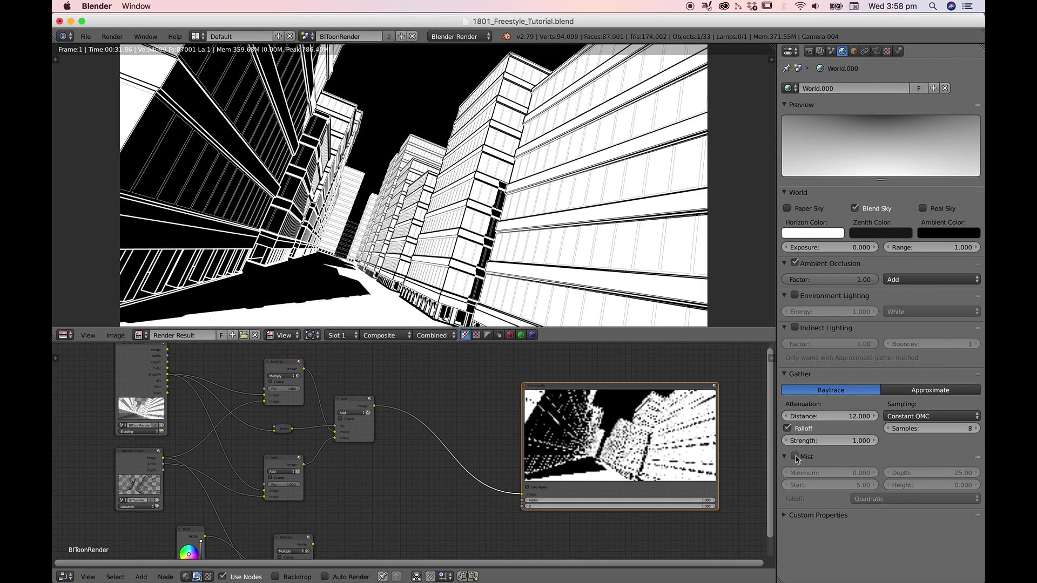
{"action": "left_click", "coordinate": [795, 457]}
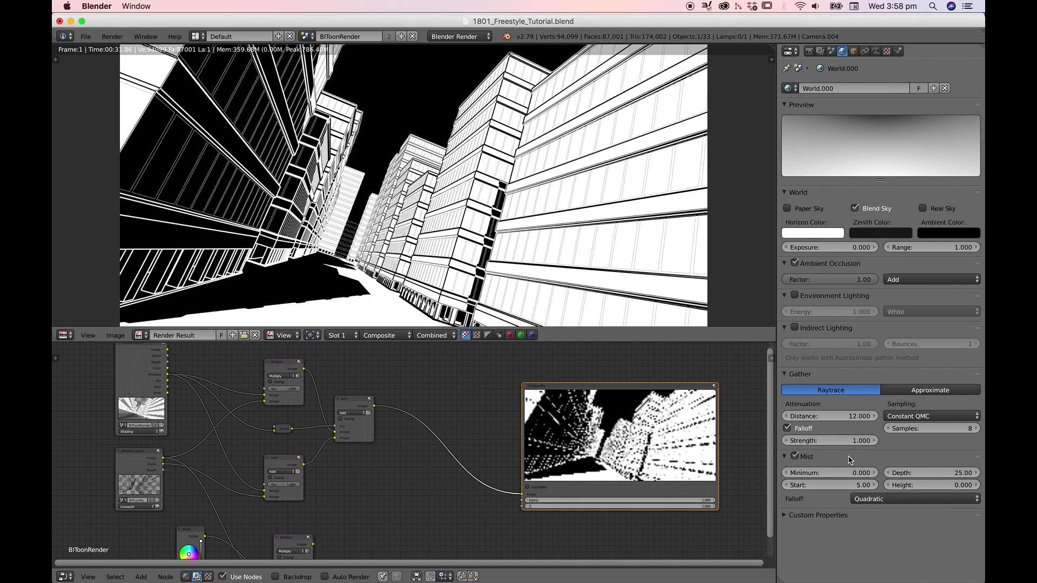
{"action": "left_click", "coordinate": [476, 335]}
{"action": "left_click", "coordinate": [489, 336]}
{"action": "left_click", "coordinate": [465, 335]}
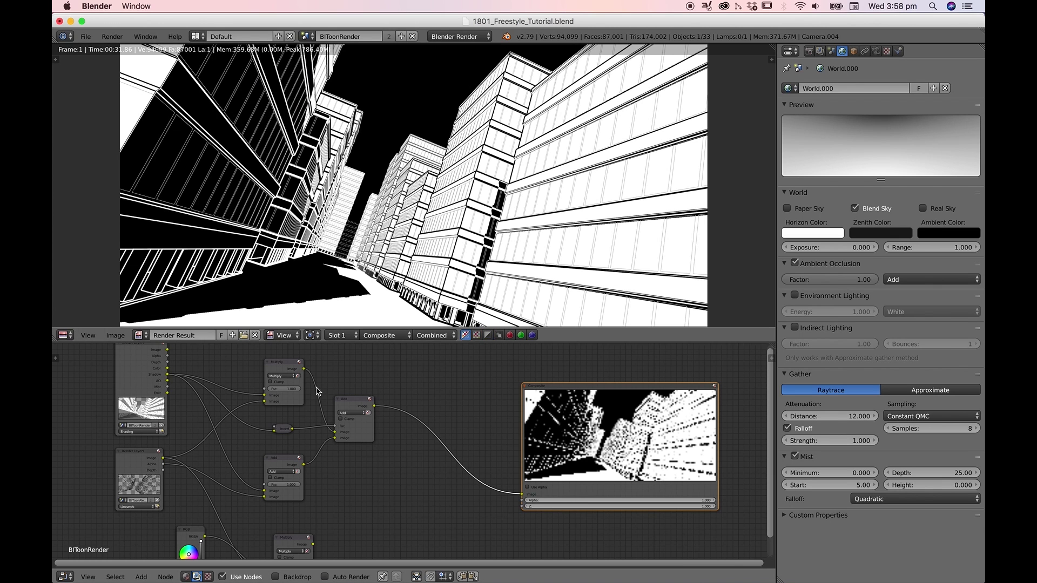
Step: Temporarily route the raw Render Layers image to Composite to check alpha, then reconnect the Add node
{"action": "scroll", "coordinate": [202, 374], "scroll_direction": "down", "scroll_amount": 1}
{"action": "left_click_drag", "start_coordinate": [186, 358], "coordinate": [513, 491]}
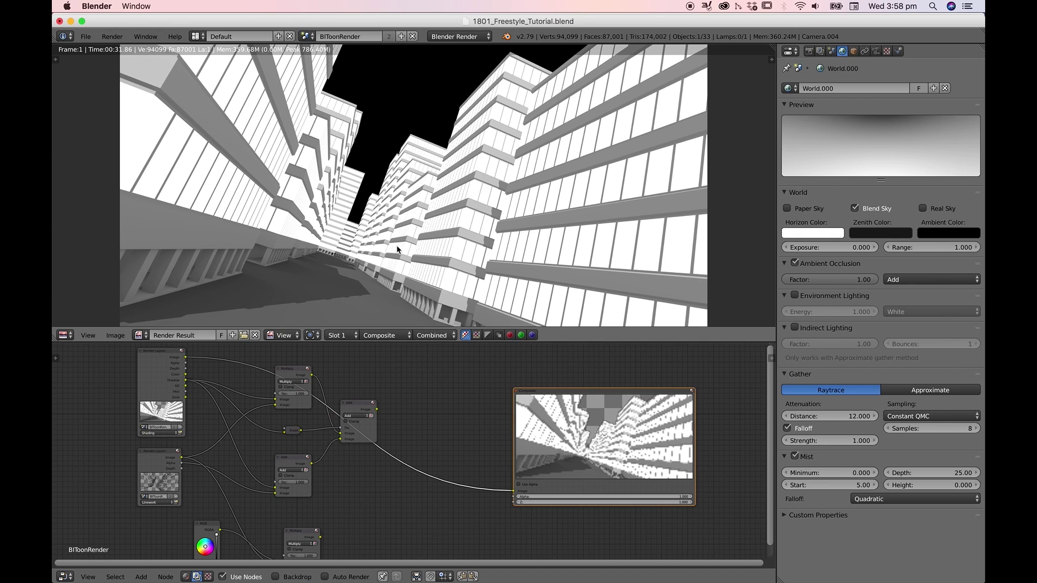
{"action": "left_click", "coordinate": [488, 335]}
{"action": "left_click", "coordinate": [476, 335]}
{"action": "left_click", "coordinate": [468, 335]}
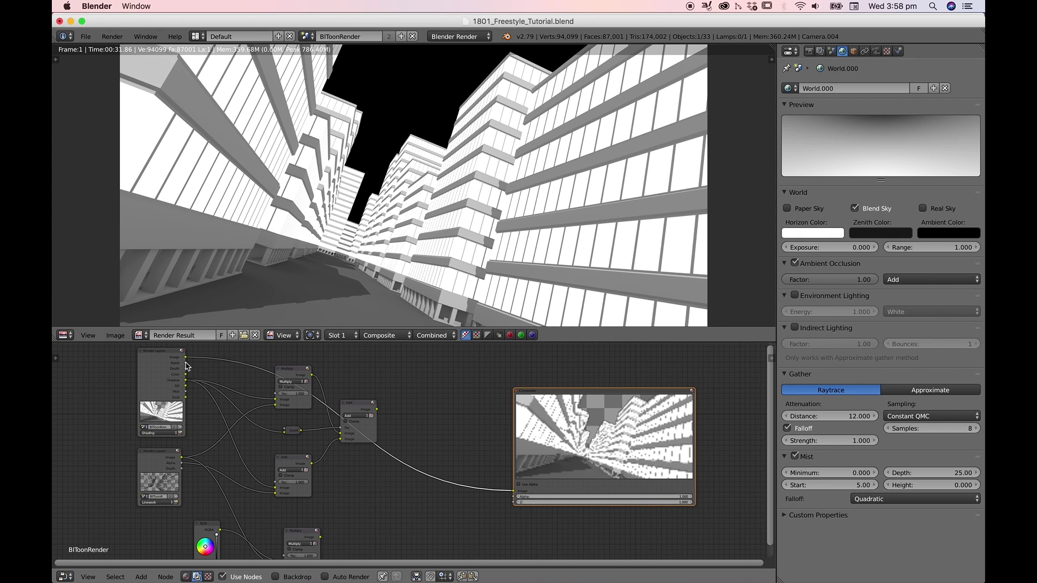
{"action": "left_click_drag", "start_coordinate": [185, 363], "coordinate": [513, 491]}
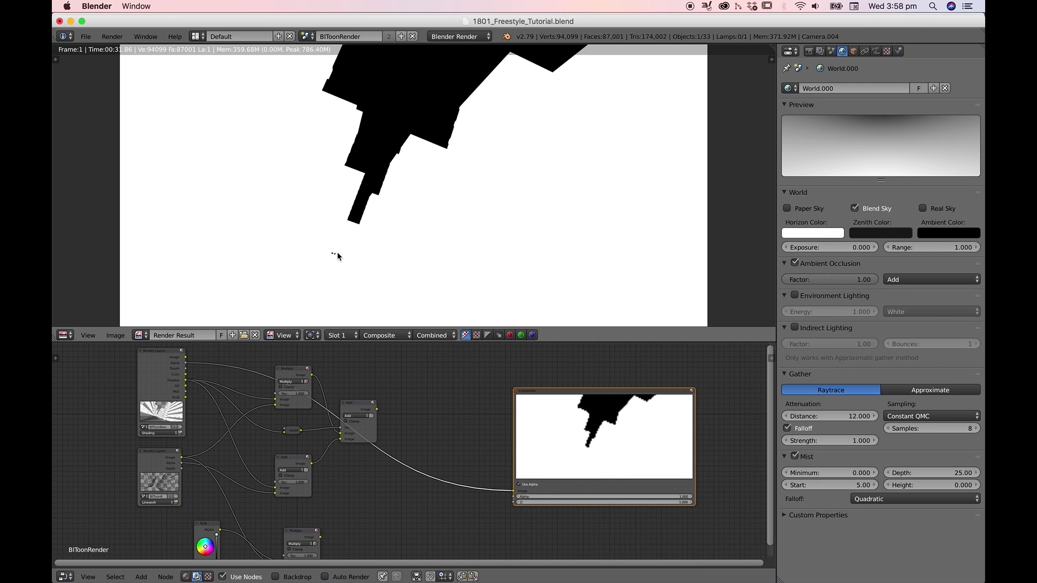
{"action": "left_click", "coordinate": [381, 335]}
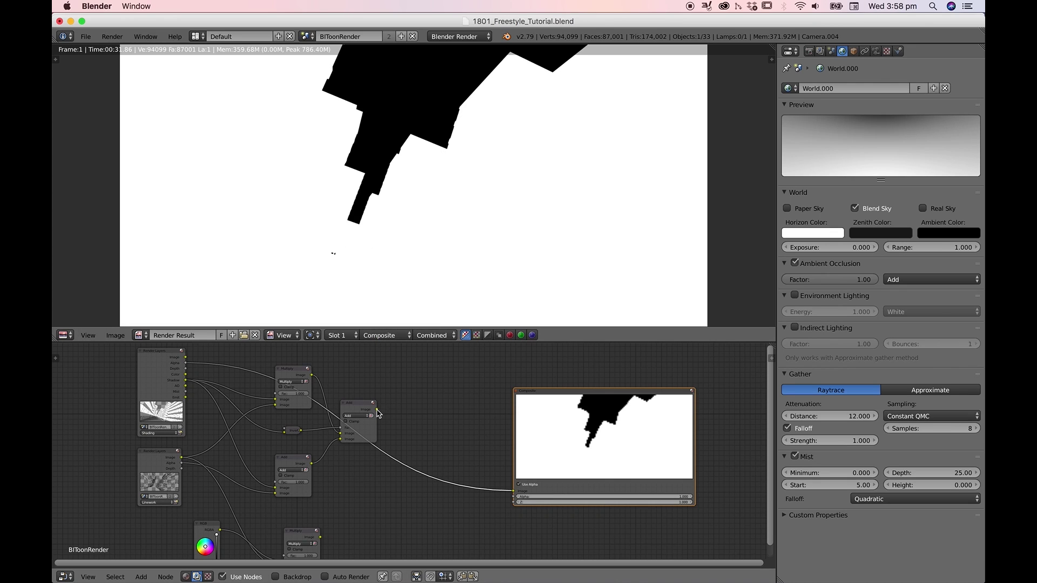
{"action": "left_click_drag", "start_coordinate": [377, 410], "coordinate": [513, 490]}
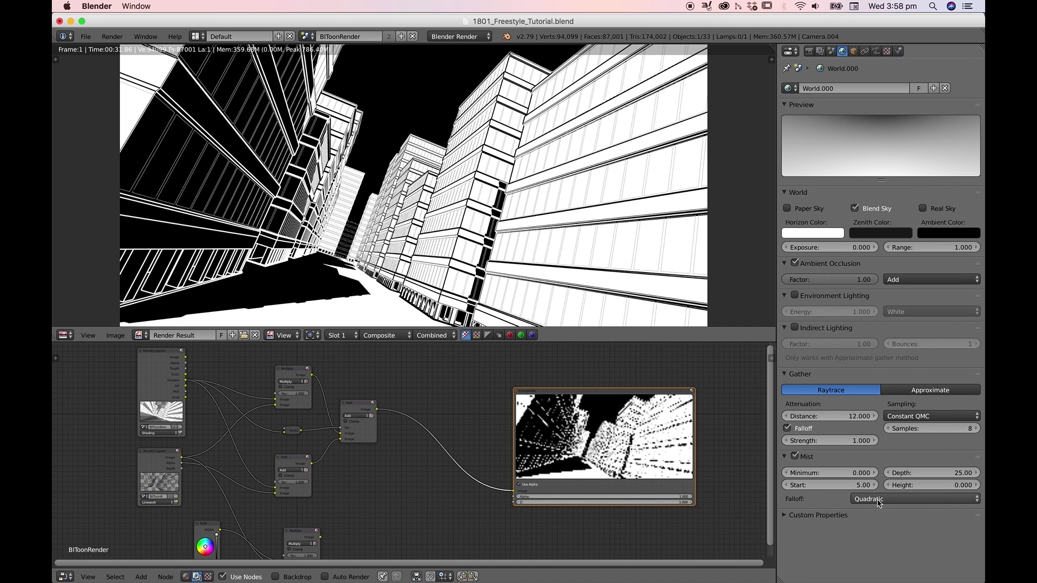
Step: Set the mist Depth to 30, Start to 0.1 and falloff to Linear
{"action": "left_click", "coordinate": [953, 476]}
{"action": "type", "text": "30"}
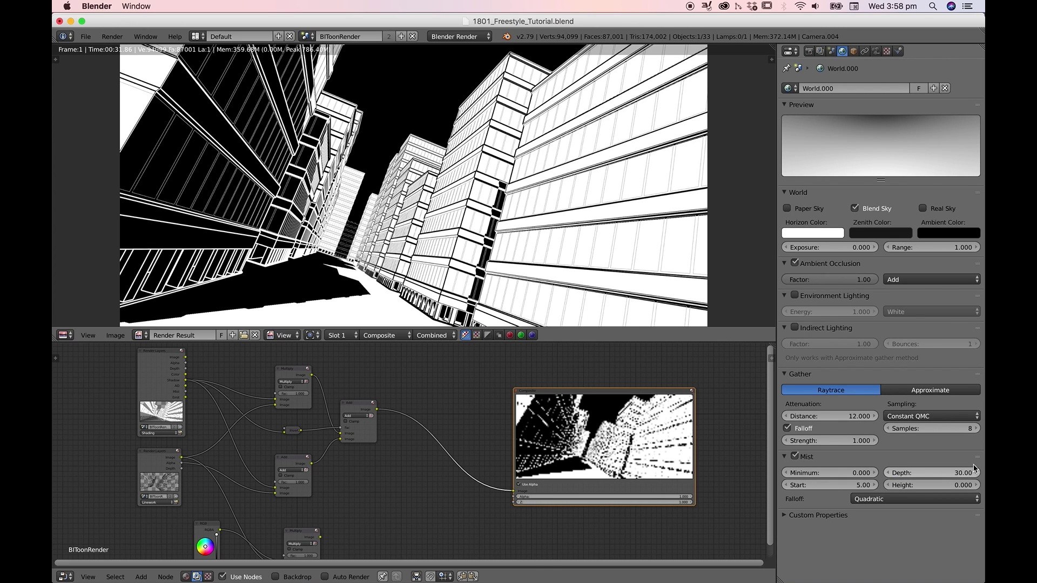
{"action": "key", "text": "Return"}
{"action": "left_click", "coordinate": [859, 485]}
{"action": "type", "text": "0.1"}
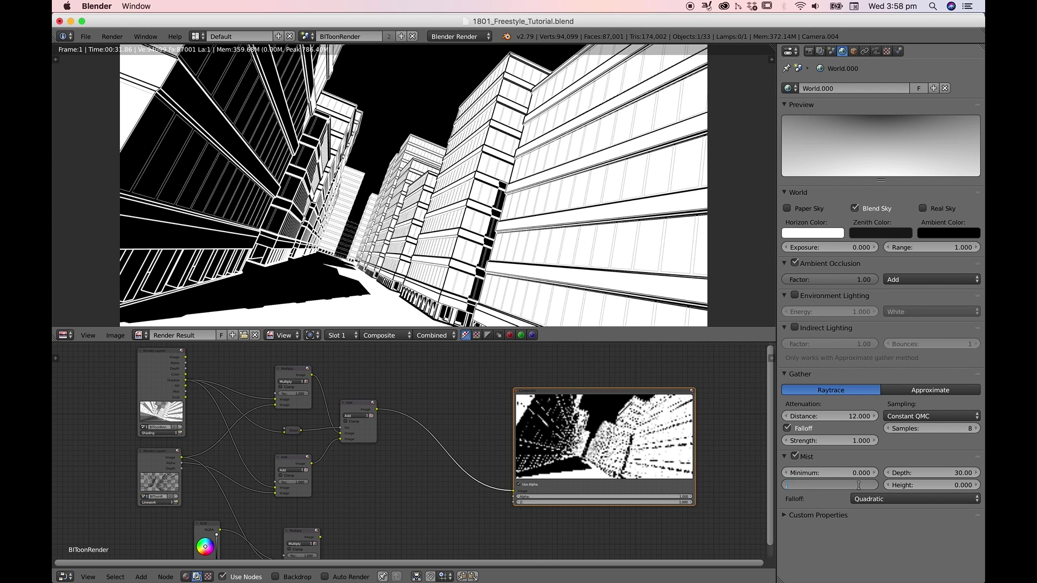
{"action": "key", "text": "Return"}
{"action": "left_click", "coordinate": [875, 498]}
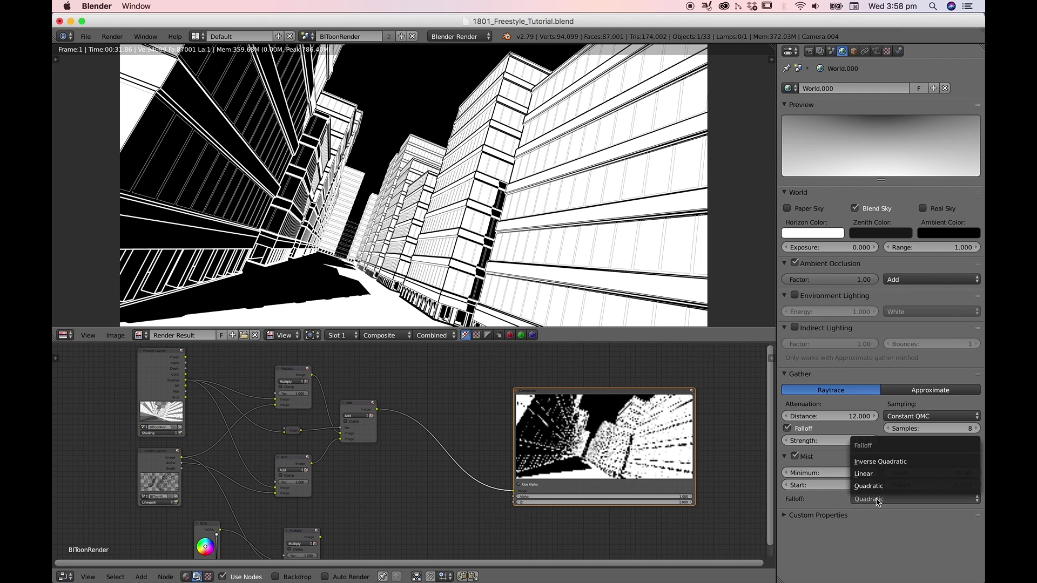
{"action": "left_click", "coordinate": [888, 475]}
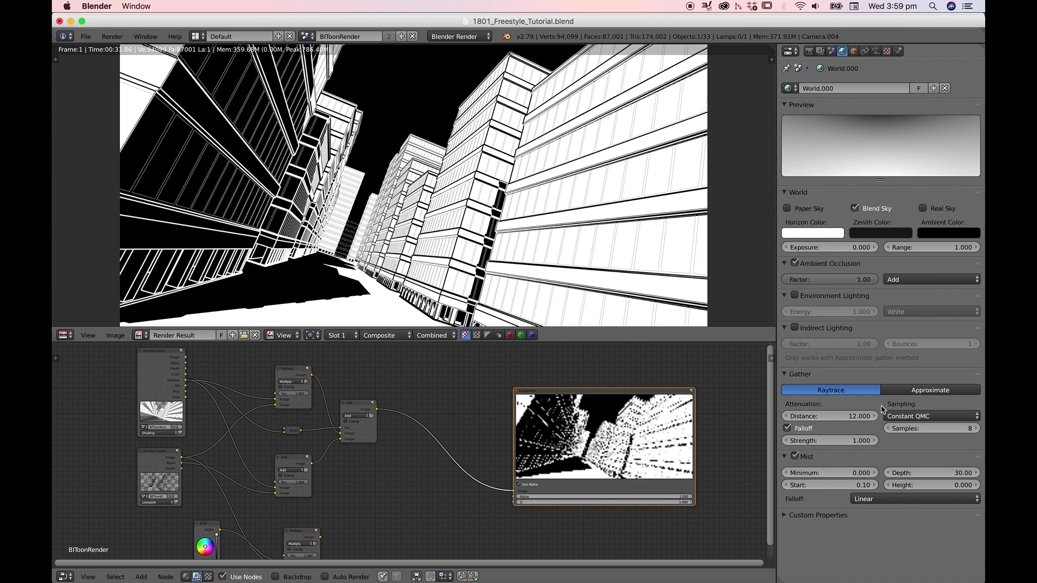
{"action": "left_click", "coordinate": [809, 51]}
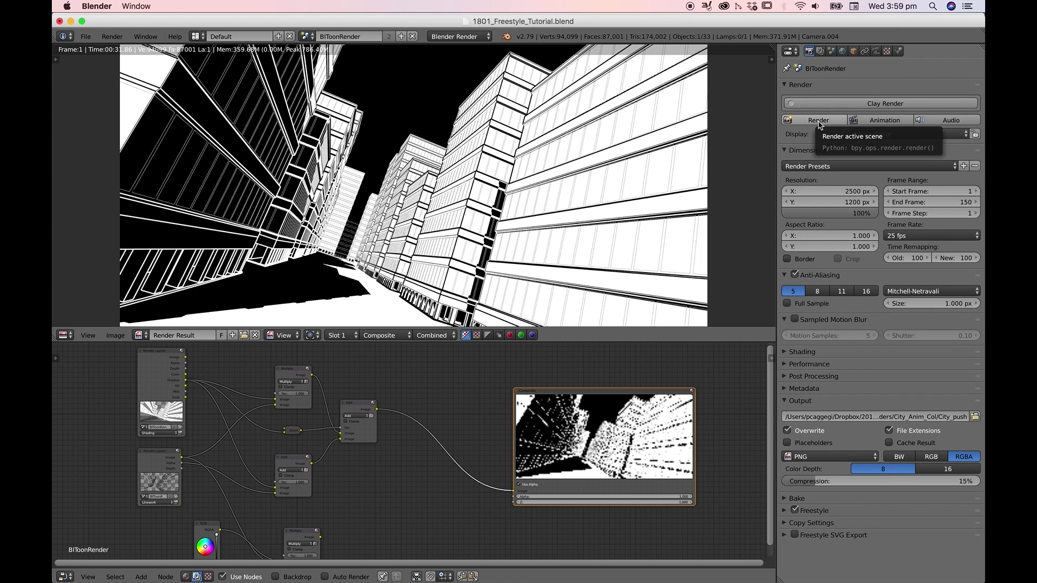
Step: Re-render with F12 and display the Shading layer's Mist pass
{"action": "key", "text": "F12"}
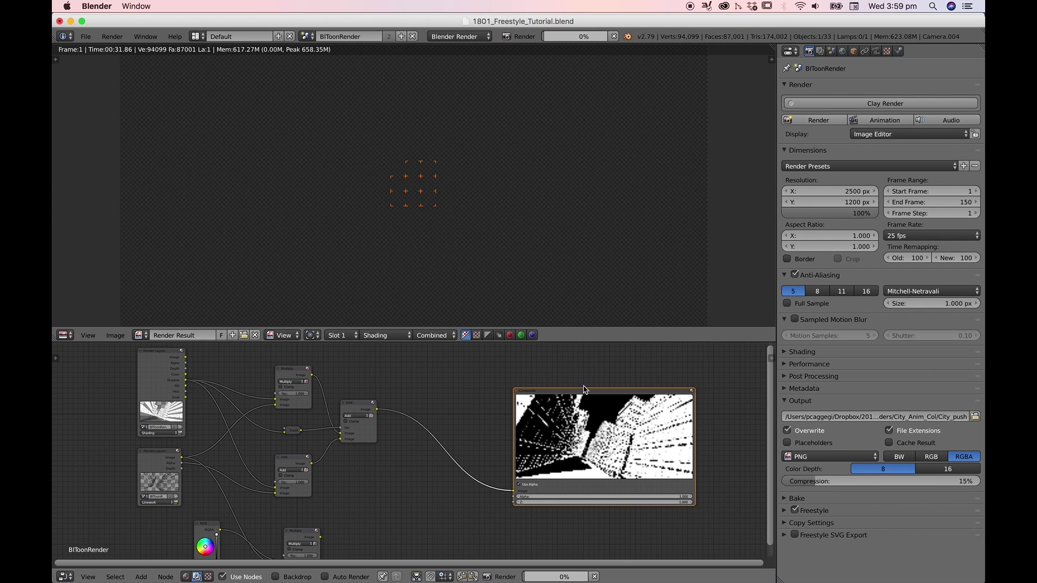
{"action": "left_click", "coordinate": [842, 51]}
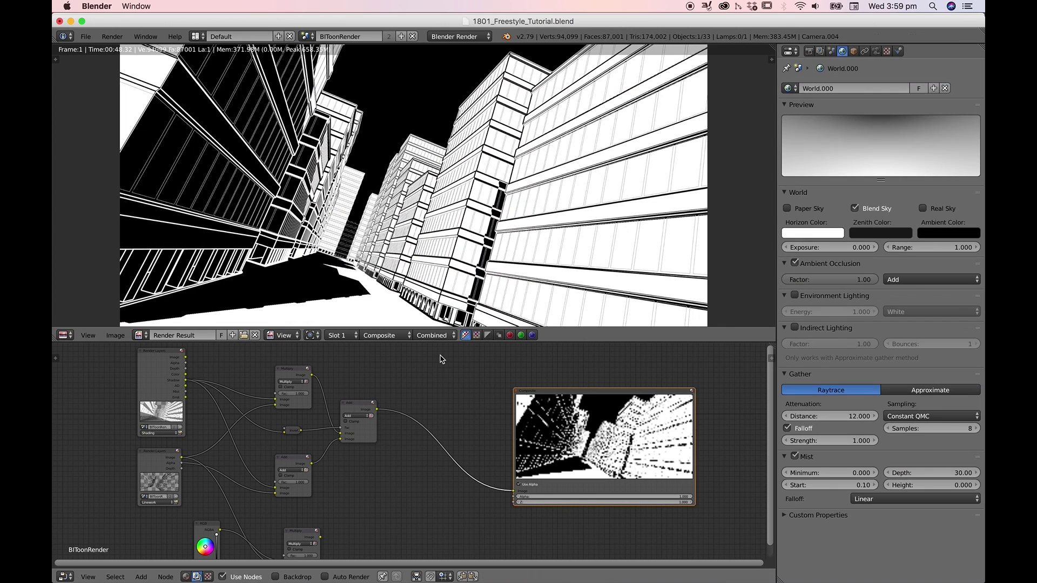
{"action": "left_click", "coordinate": [397, 336]}
{"action": "left_click", "coordinate": [387, 311]}
{"action": "left_click", "coordinate": [424, 336]}
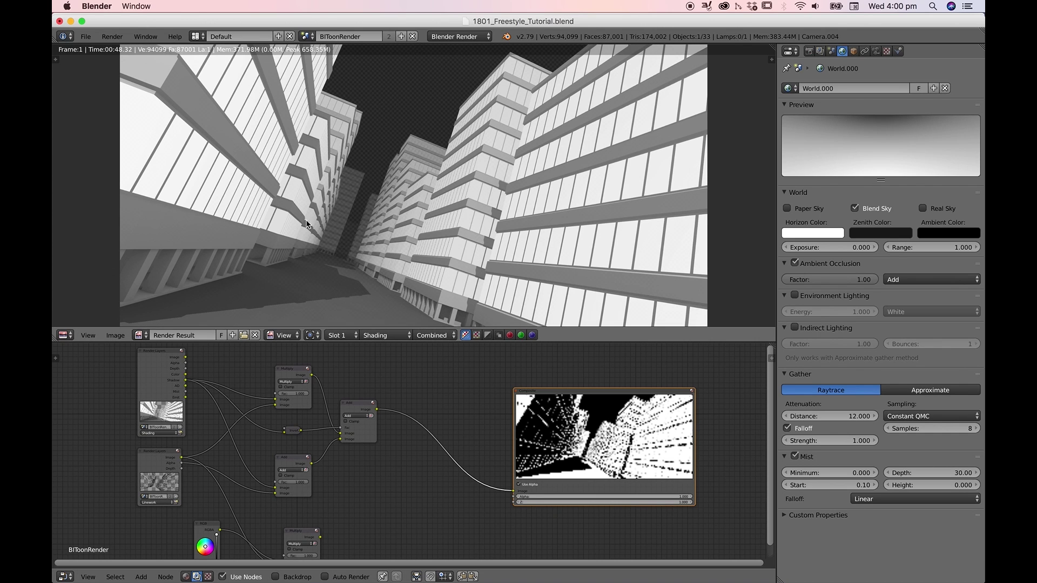
{"action": "left_click", "coordinate": [476, 336]}
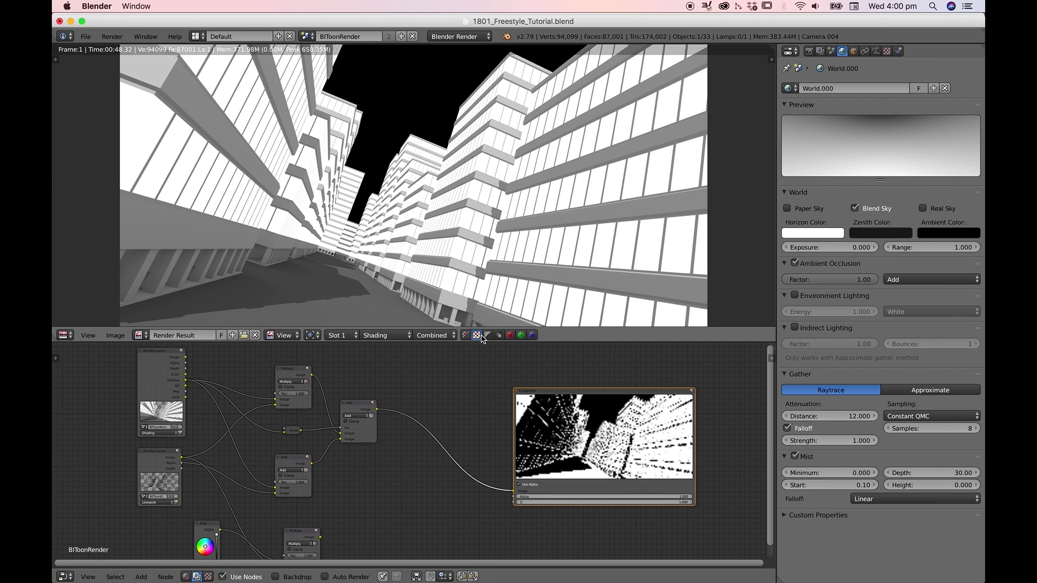
{"action": "left_click", "coordinate": [488, 336]}
{"action": "left_click", "coordinate": [465, 335]}
{"action": "left_click", "coordinate": [437, 335]}
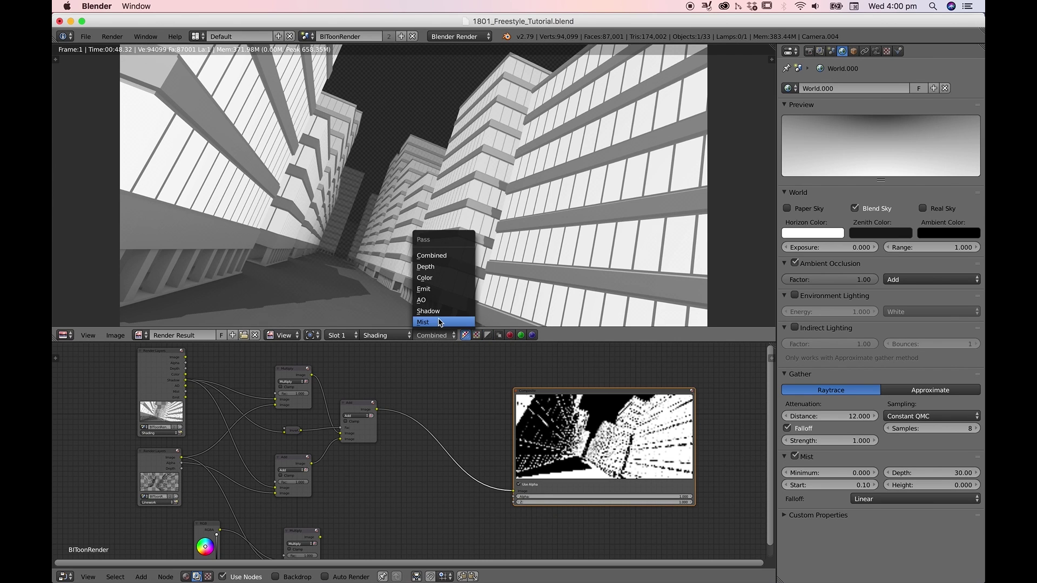
{"action": "left_click", "coordinate": [440, 322]}
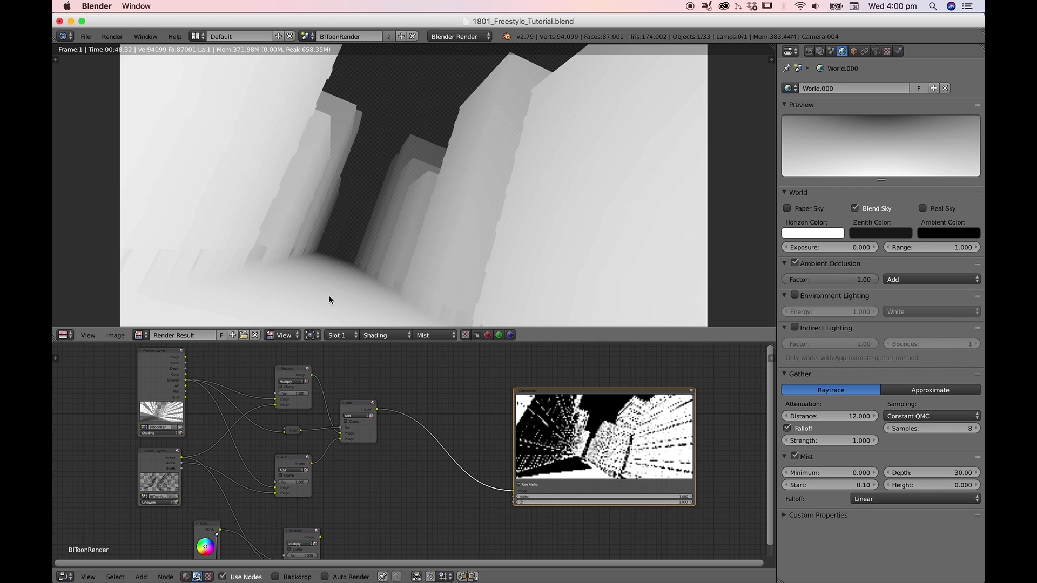
Step: Switch to the Shading layer's Combined pass with the sky's transparency shown as a checkerboard
{"action": "left_click", "coordinate": [386, 336]}
{"action": "left_click", "coordinate": [379, 322]}
{"action": "left_click", "coordinate": [387, 336]}
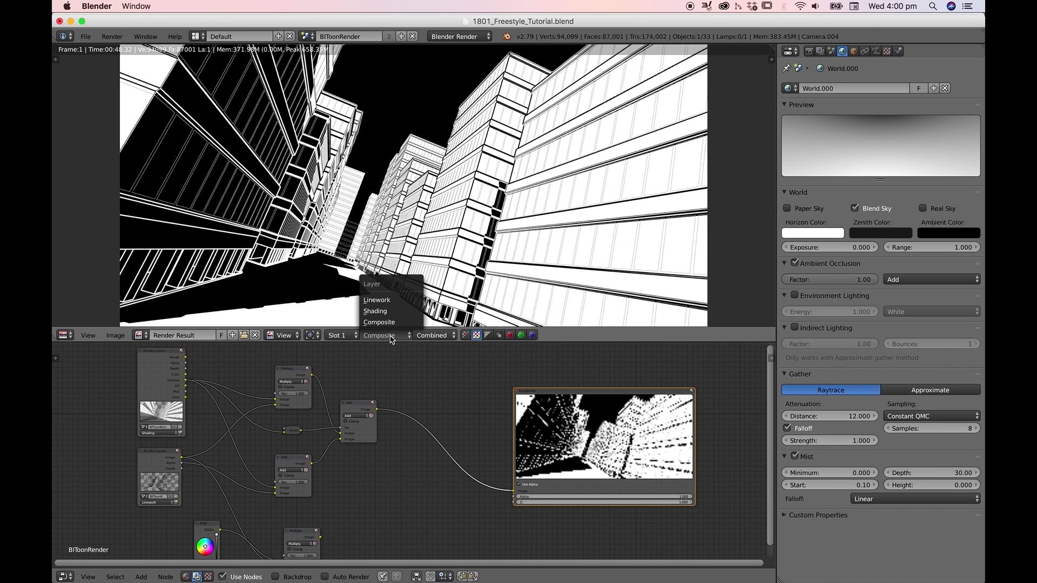
{"action": "left_click", "coordinate": [384, 312]}
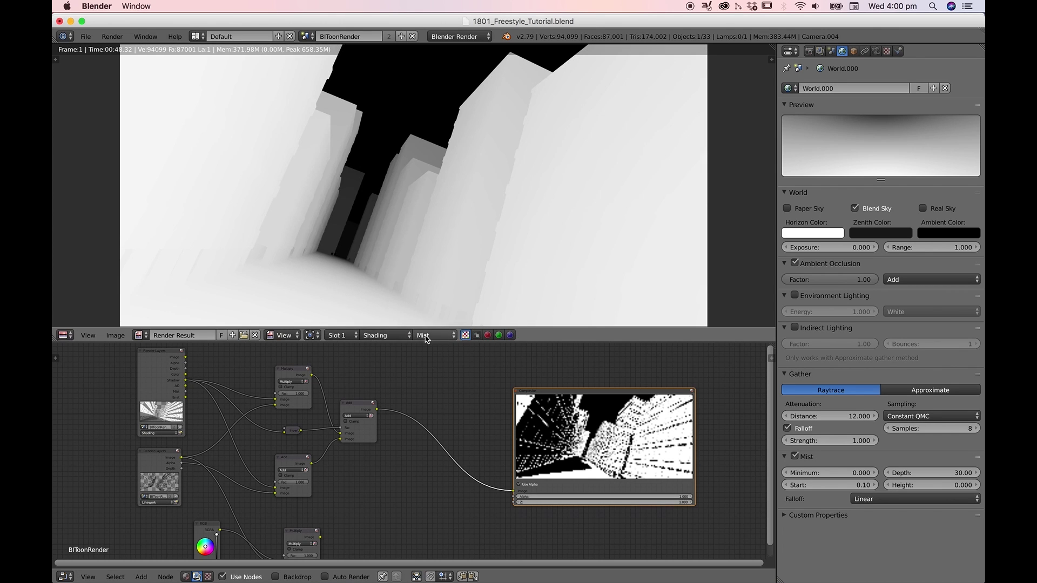
{"action": "left_click", "coordinate": [435, 335]}
{"action": "left_click", "coordinate": [432, 256]}
{"action": "left_click", "coordinate": [466, 336]}
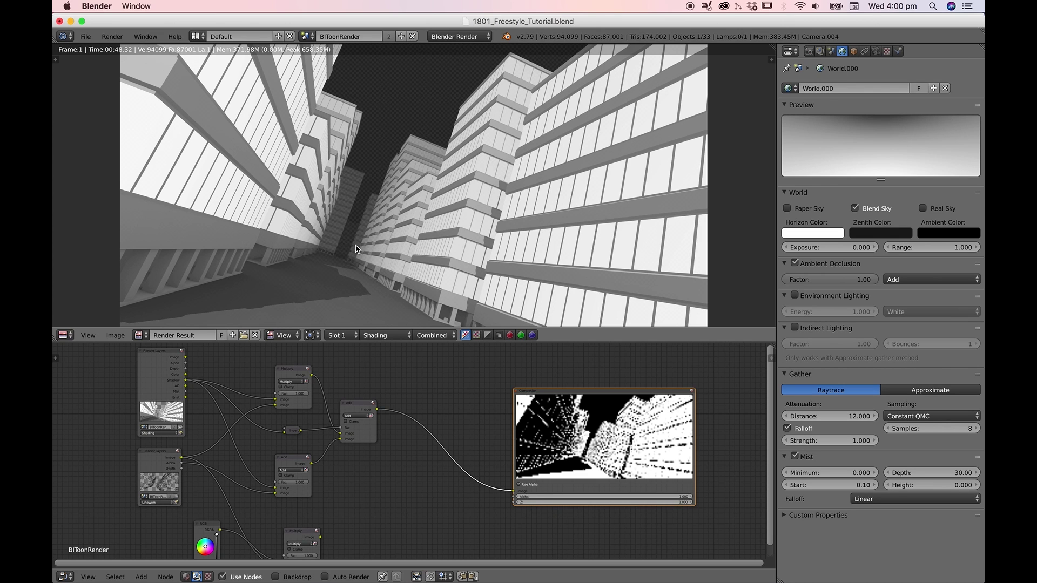
{"action": "key", "text": "ctrl+z"}
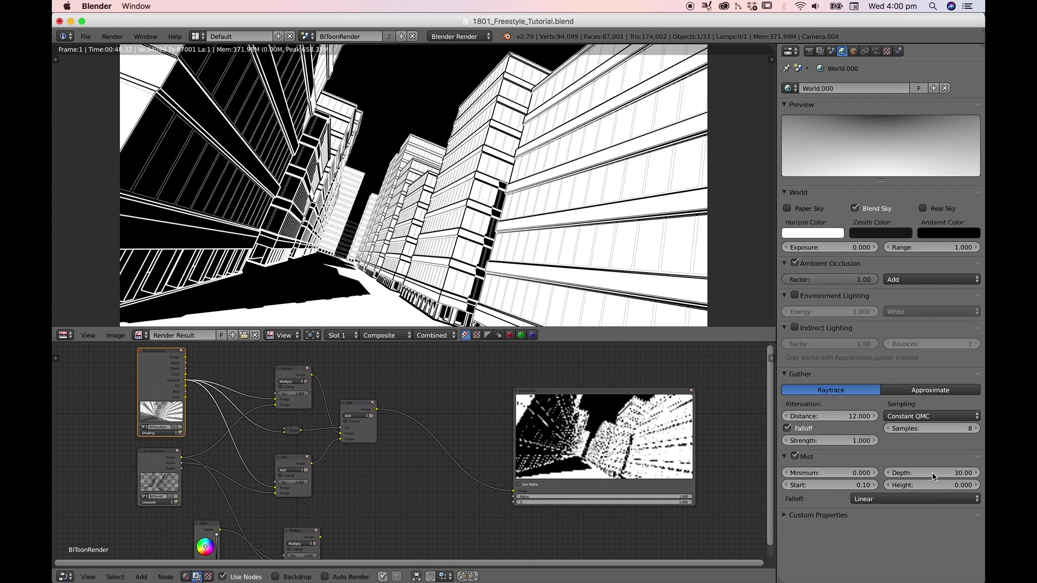
{"action": "left_click", "coordinate": [795, 457]}
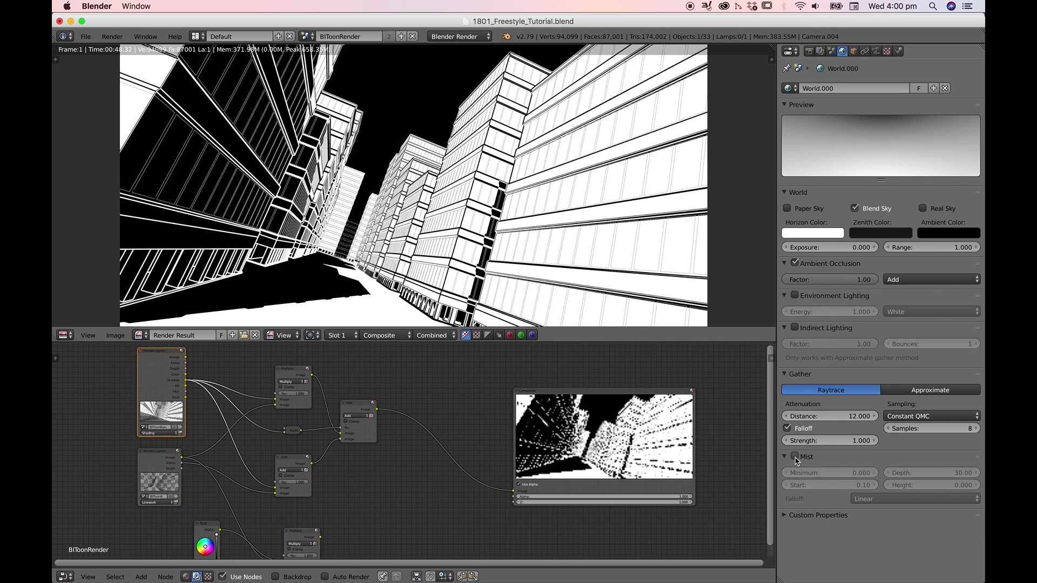
{"action": "left_click", "coordinate": [819, 52]}
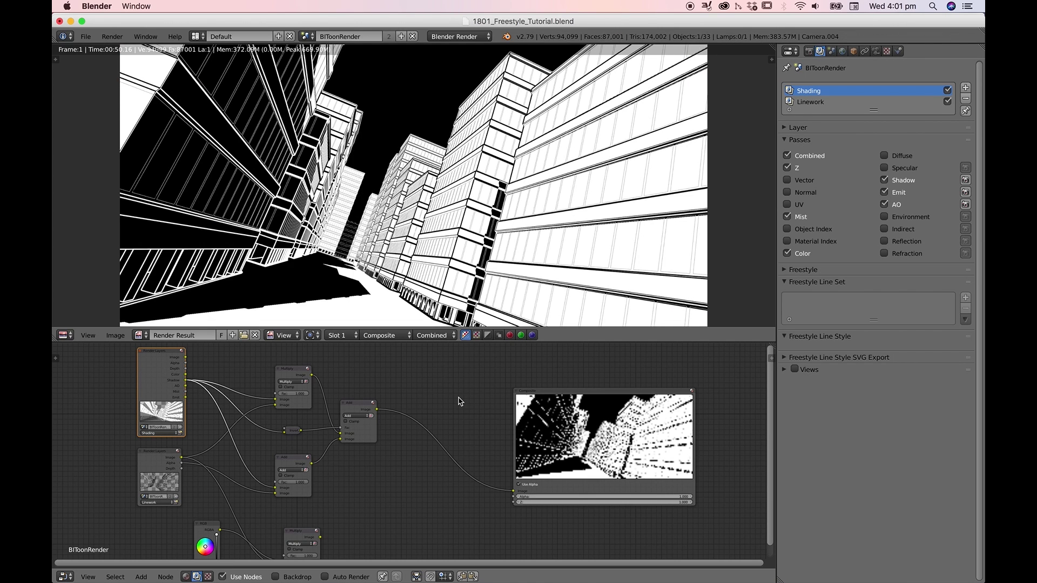
{"action": "left_click", "coordinate": [386, 335]}
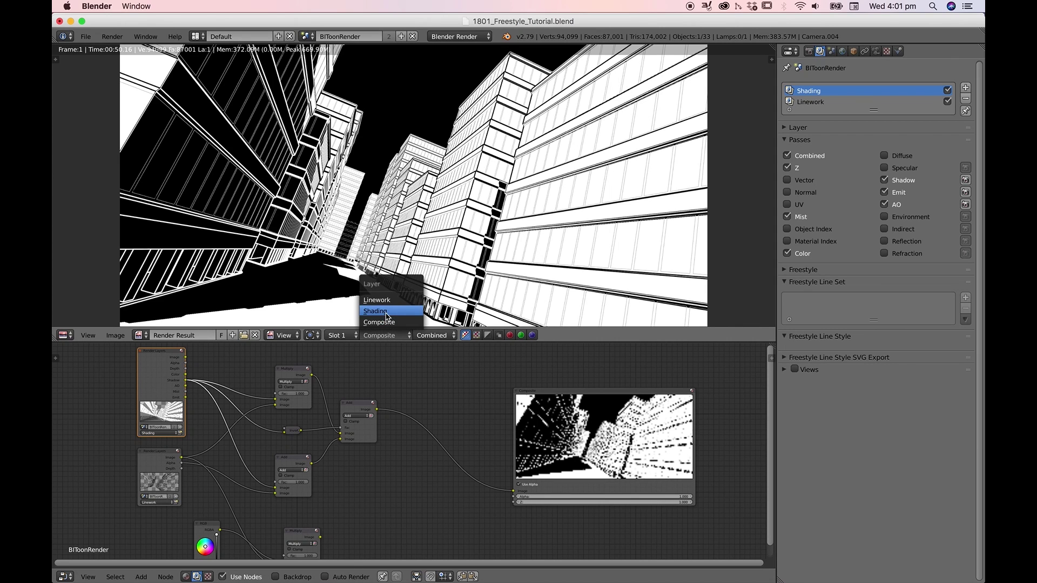
{"action": "left_click", "coordinate": [385, 312]}
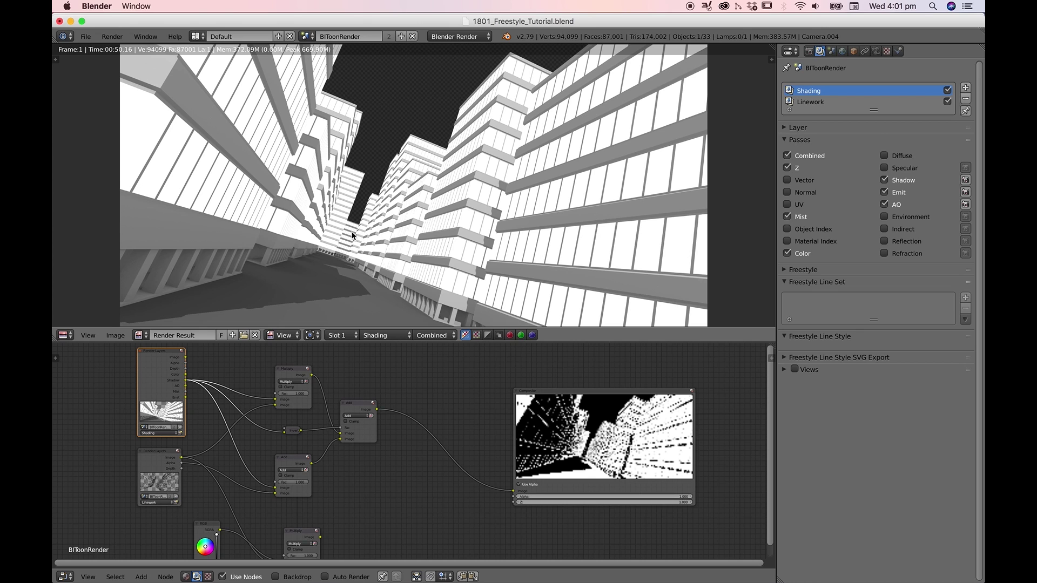
{"action": "left_click", "coordinate": [435, 335]}
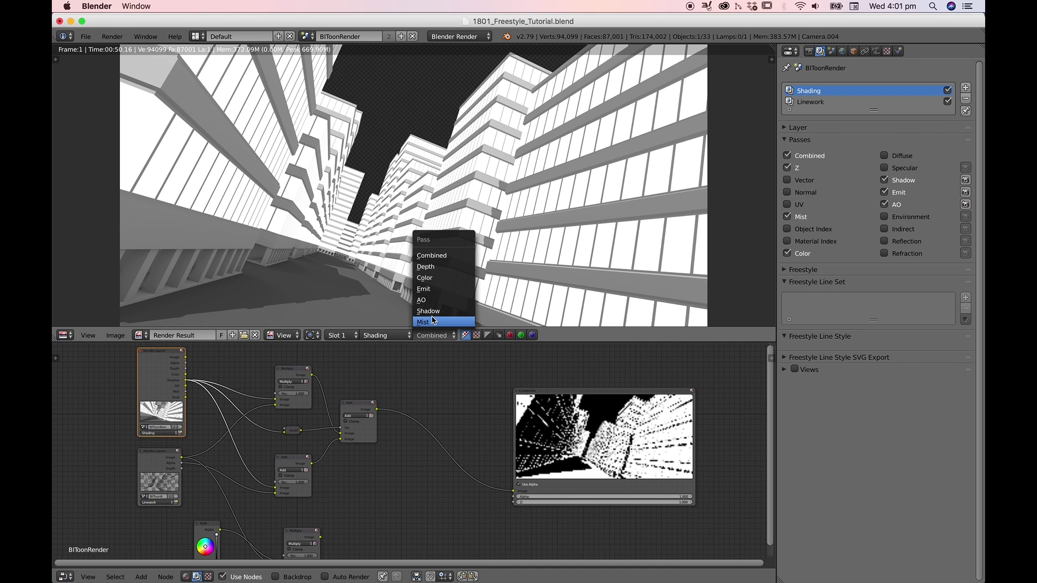
{"action": "left_click", "coordinate": [432, 316]}
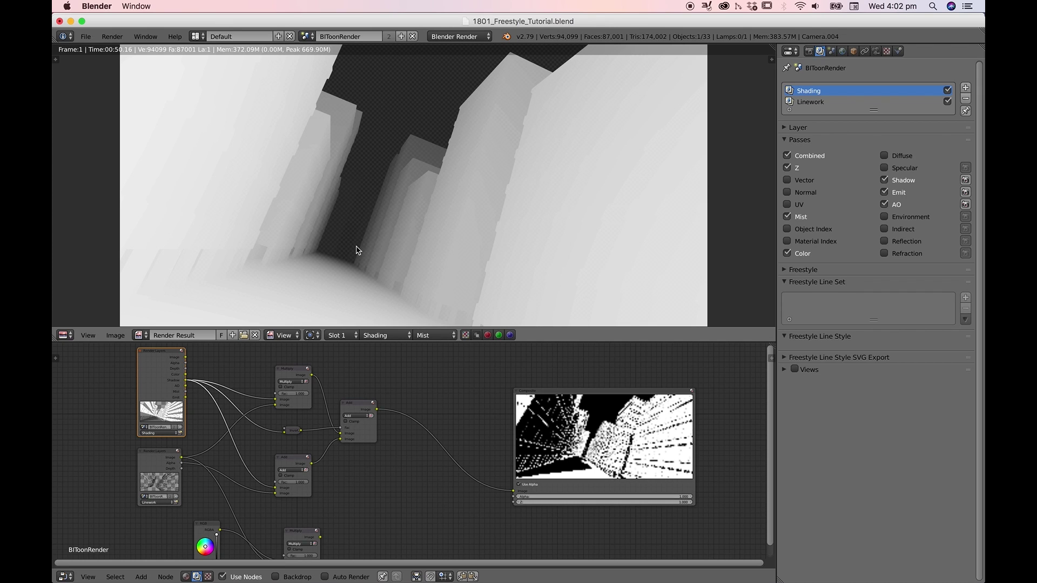
{"action": "left_click", "coordinate": [385, 335]}
{"action": "left_click", "coordinate": [382, 323]}
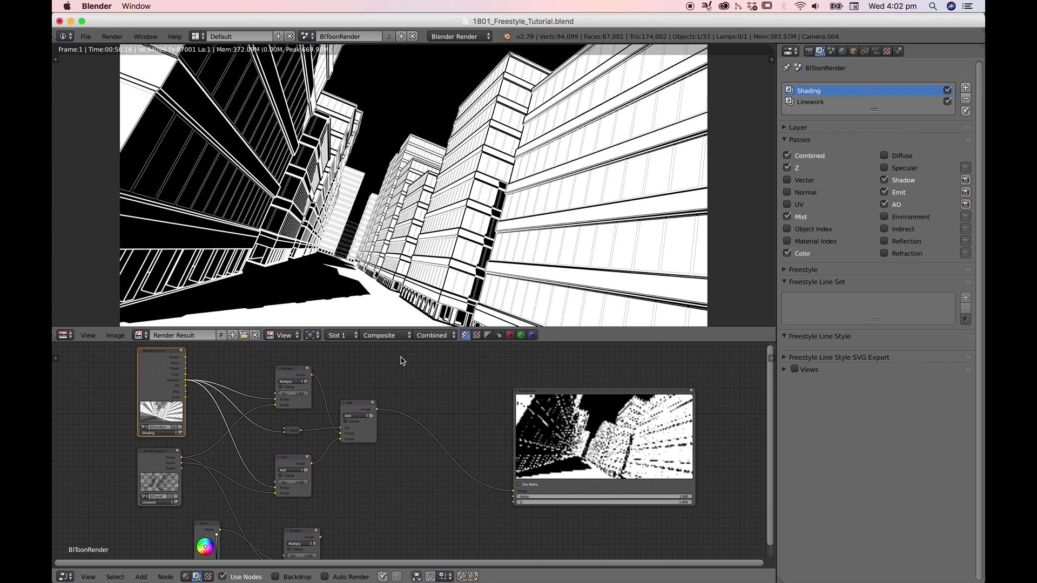
Step: Move the Composite node aside and insert a Mix node on the Add-to-Composite link
{"action": "left_click_drag", "start_coordinate": [551, 420], "coordinate": [581, 408]}
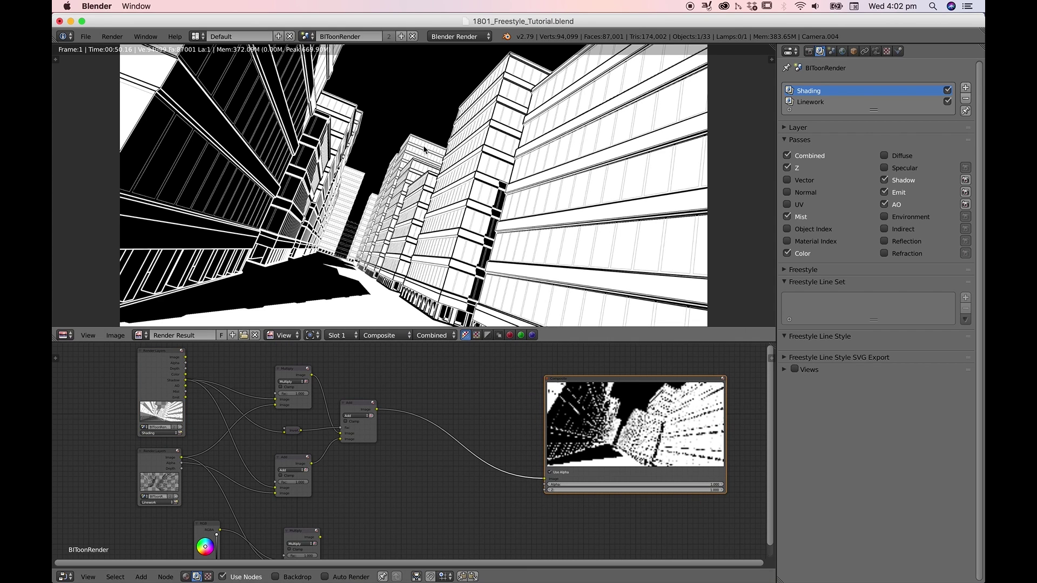
{"action": "left_click", "coordinate": [362, 410]}
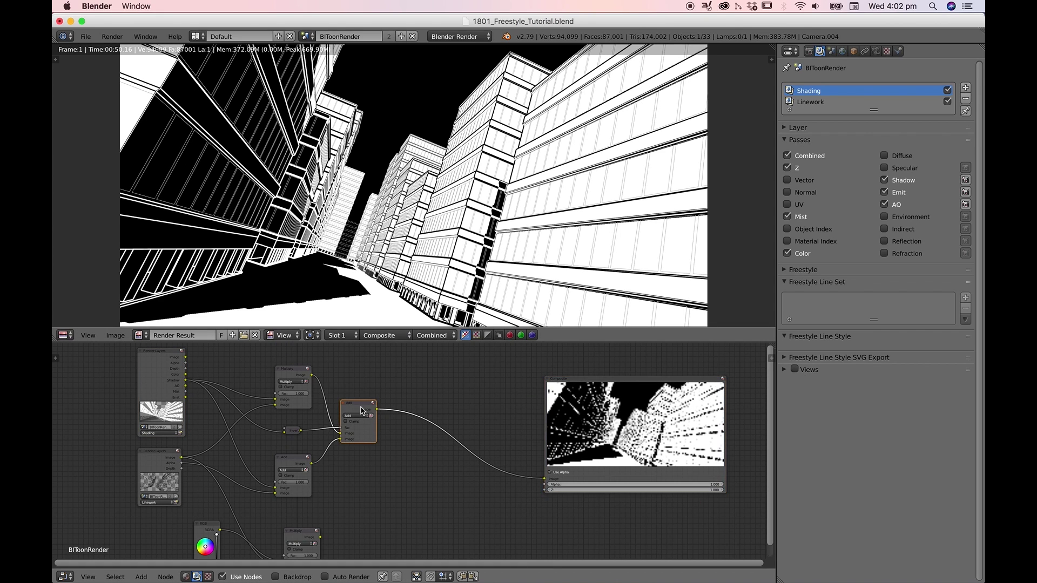
{"action": "key", "text": "shift+a"}
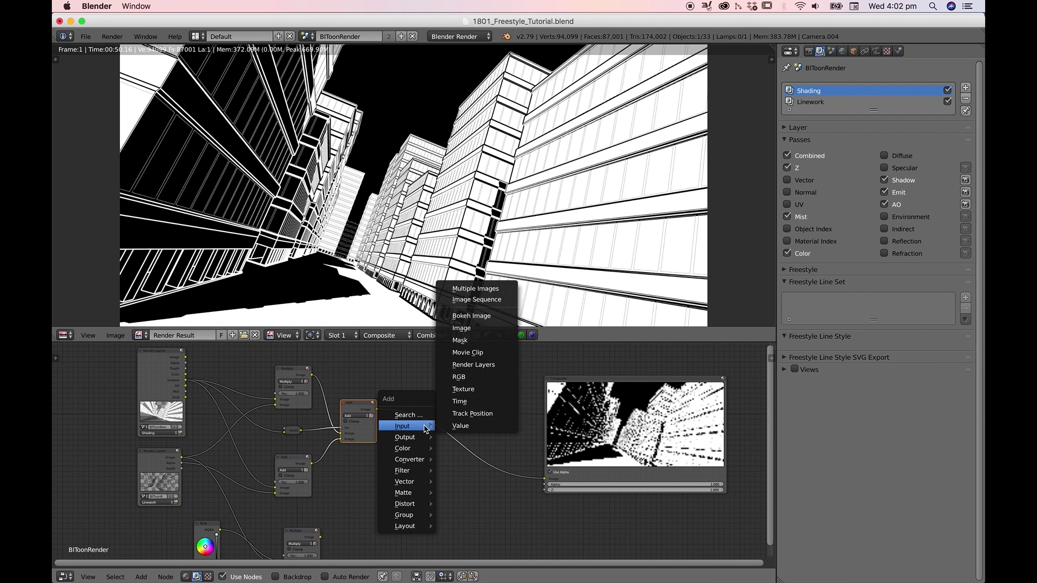
{"action": "mouse_move", "coordinate": [424, 451]}
{"action": "left_click", "coordinate": [458, 411]}
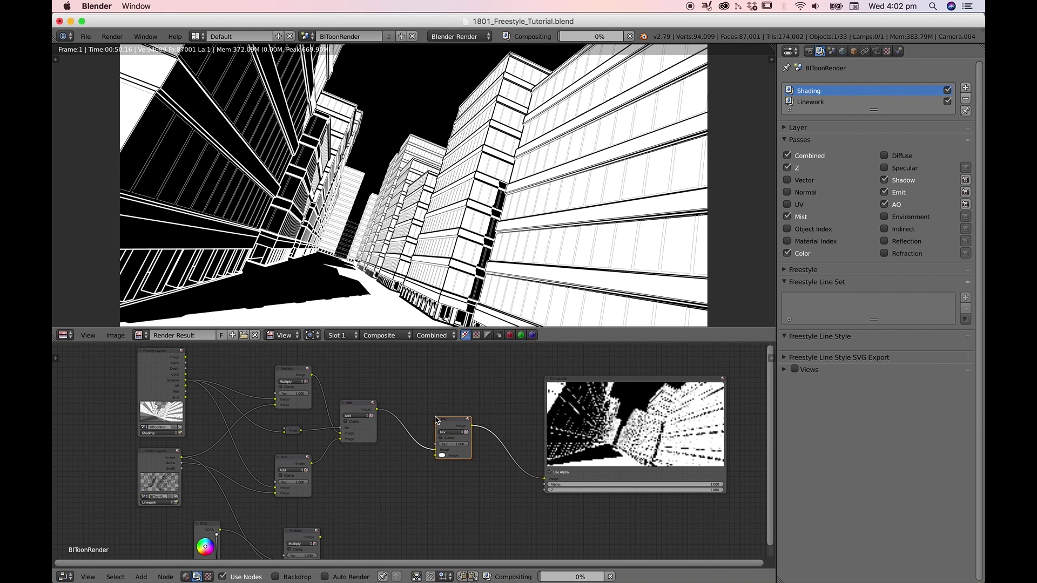
{"action": "left_click", "coordinate": [441, 435]}
Step: Feed the Mist pass into the Mix node's second input, set Subtract, and view the Mist pass
{"action": "scroll", "coordinate": [441, 434], "scroll_direction": "up", "scroll_amount": 1}
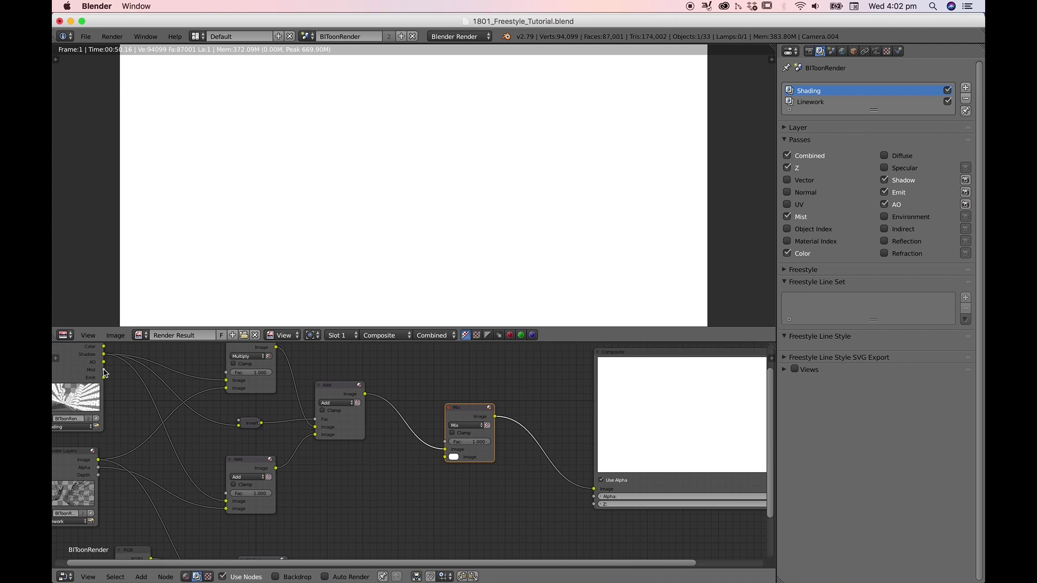
{"action": "left_click_drag", "start_coordinate": [104, 370], "coordinate": [444, 458]}
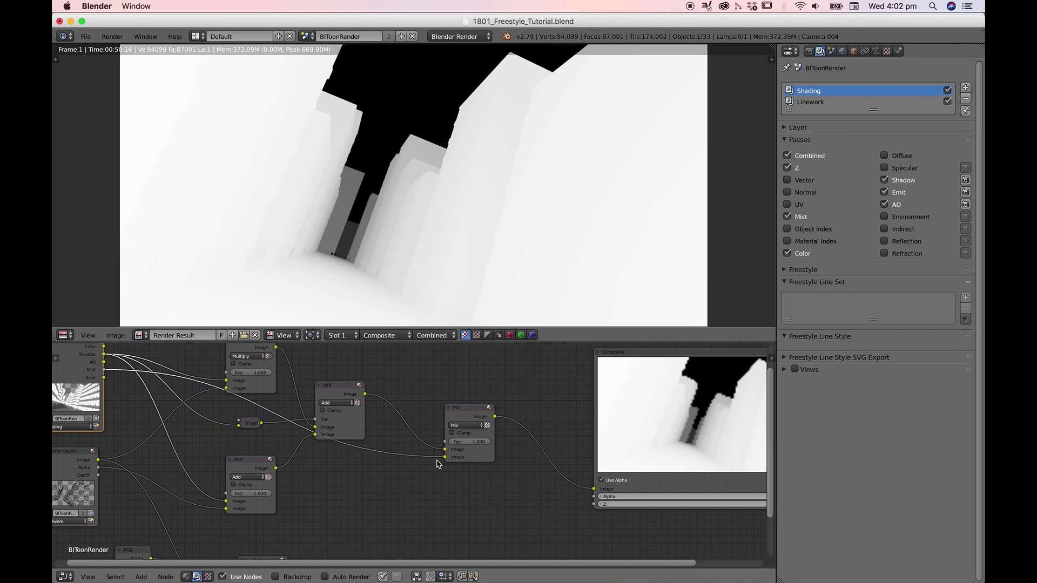
{"action": "left_click", "coordinate": [460, 426]}
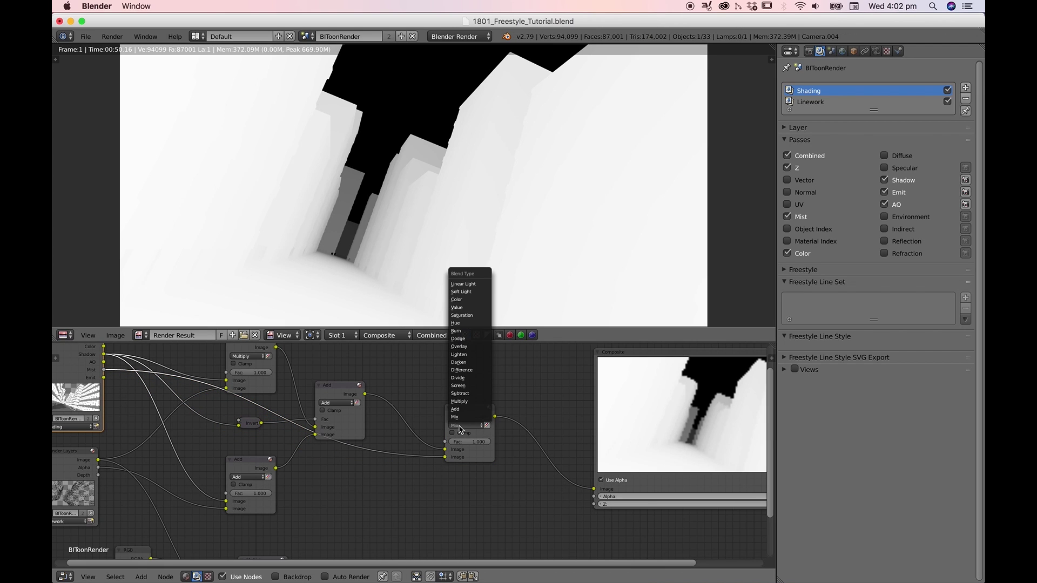
{"action": "left_click", "coordinate": [483, 393]}
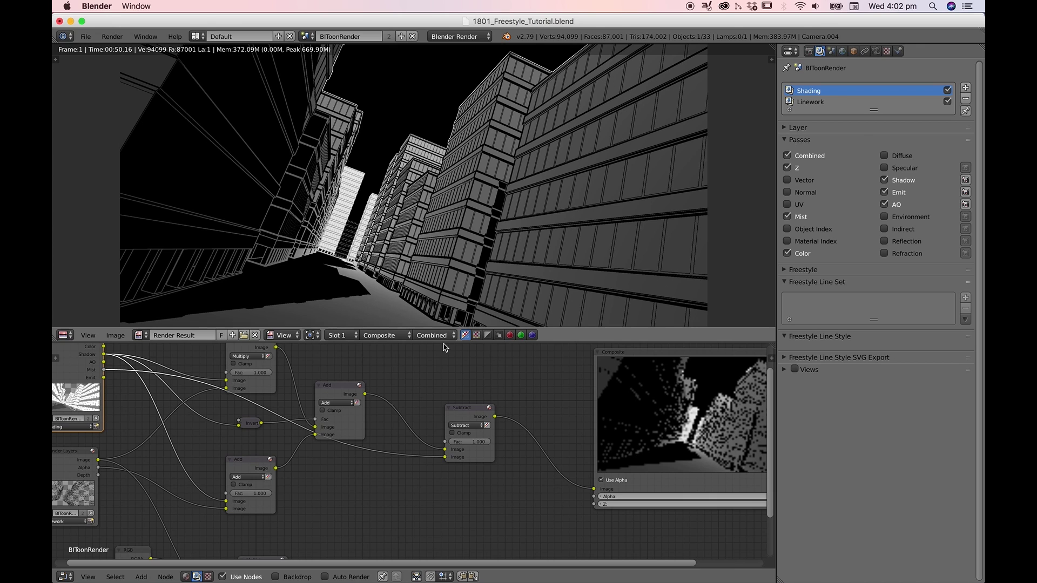
{"action": "left_click", "coordinate": [385, 335]}
{"action": "left_click", "coordinate": [394, 309]}
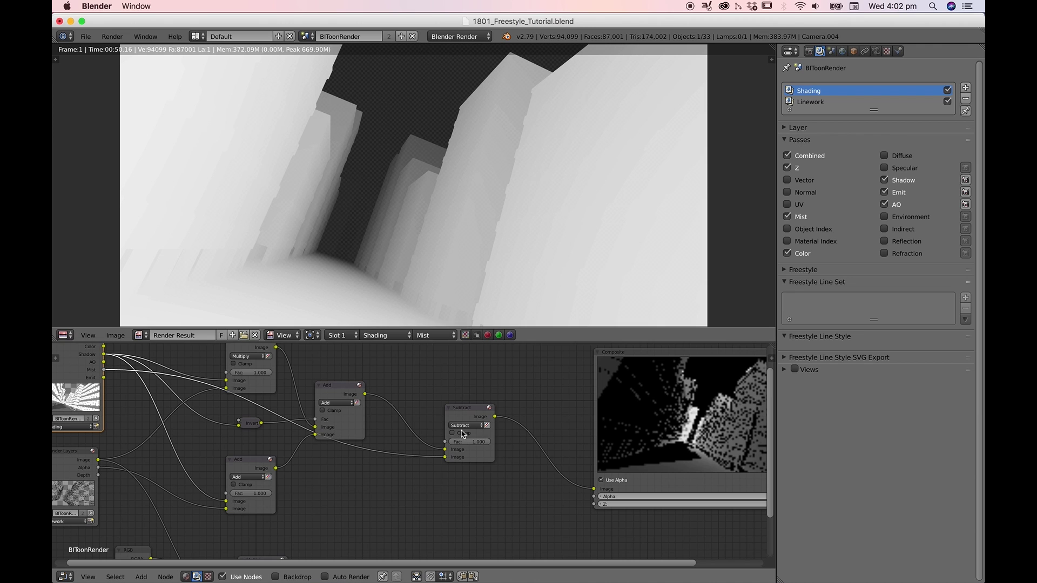
Step: Return to the Composite view and try an Invert node with Multiply blending
{"action": "left_click", "coordinate": [386, 336]}
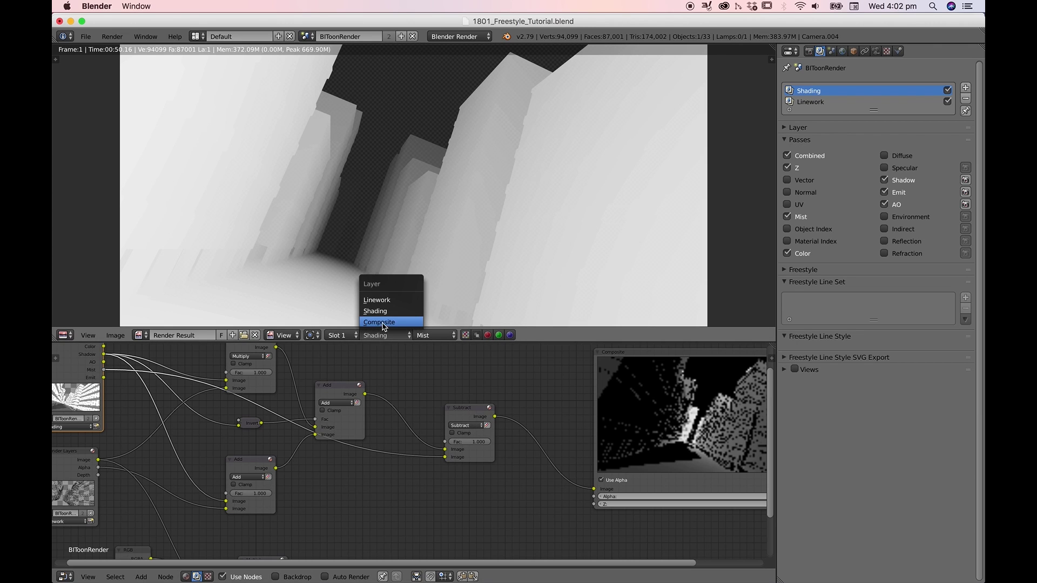
{"action": "left_click", "coordinate": [378, 320]}
{"action": "key", "text": "shift+a"}
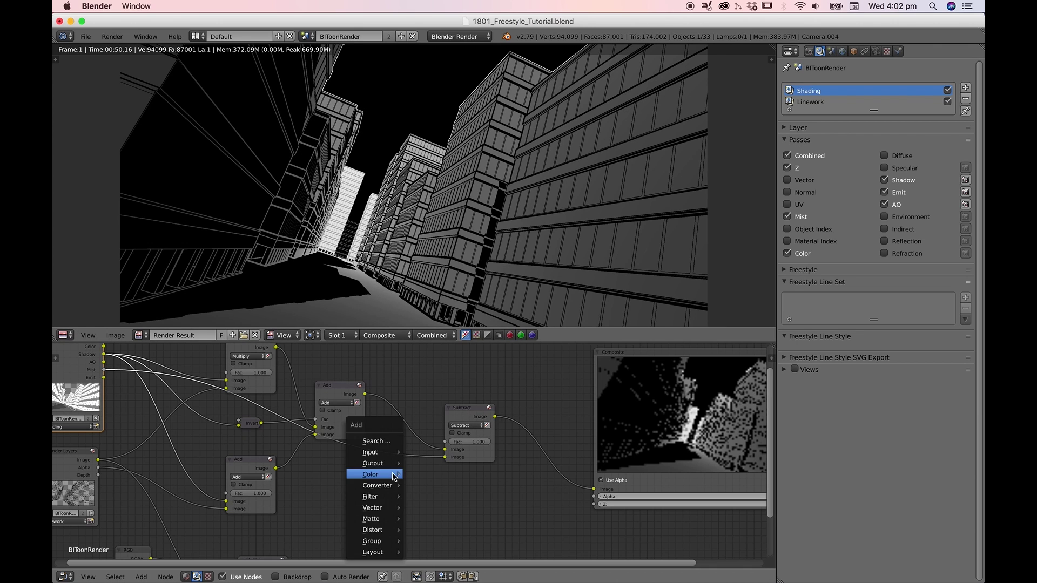
{"action": "mouse_move", "coordinate": [393, 479]}
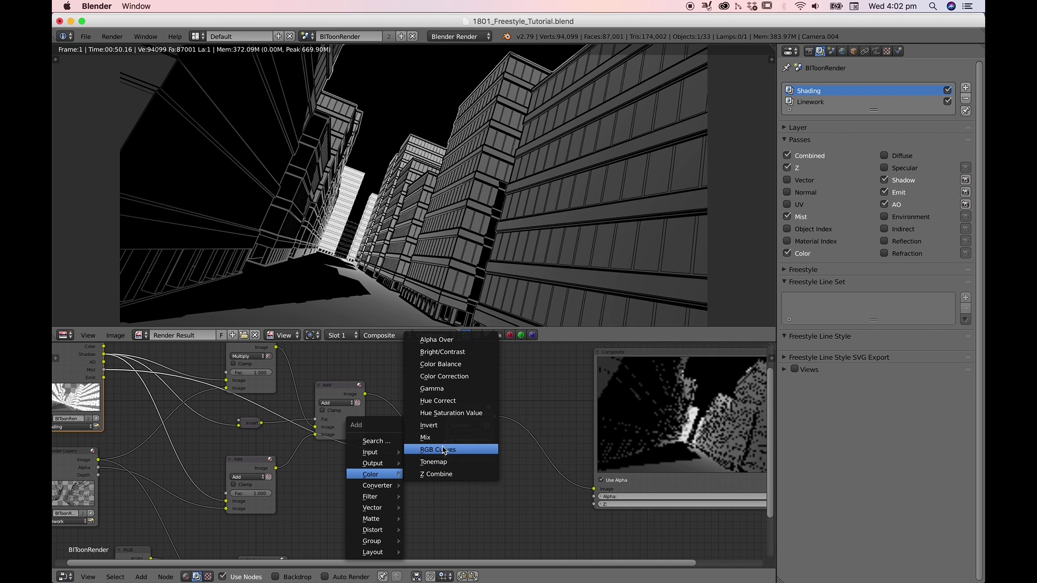
{"action": "left_click", "coordinate": [430, 425]}
{"action": "left_click", "coordinate": [368, 449]}
{"action": "left_click", "coordinate": [465, 426]}
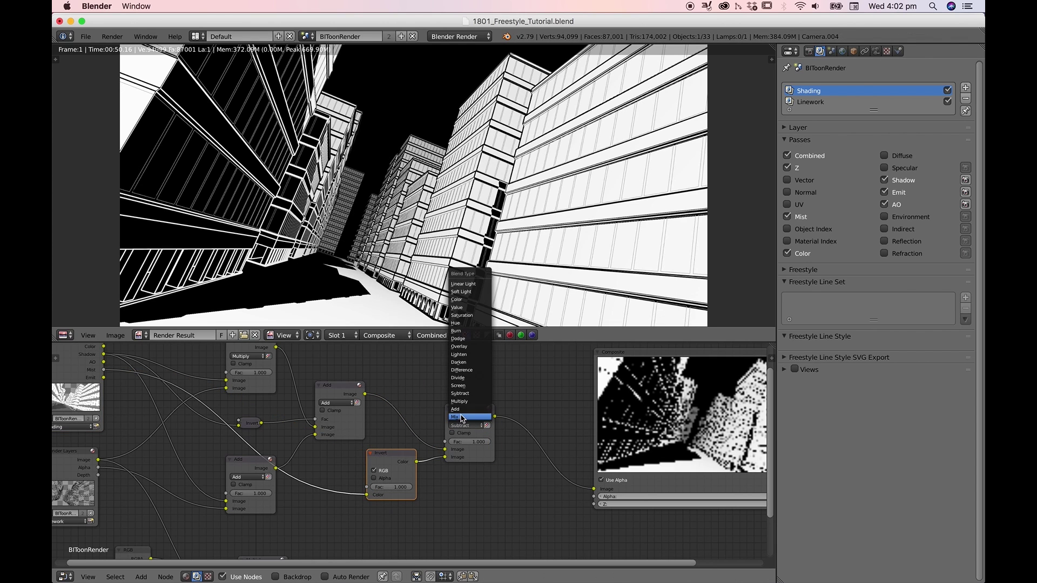
{"action": "left_click", "coordinate": [463, 405]}
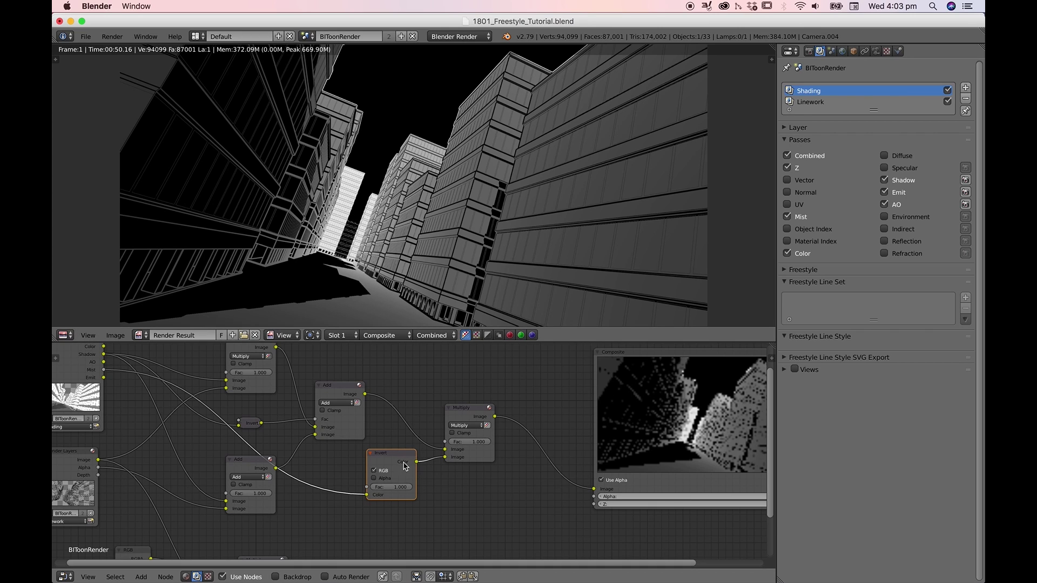
Step: Mute and dissolve the Invert node, then set the blend back to Subtract
{"action": "key", "text": "m"}
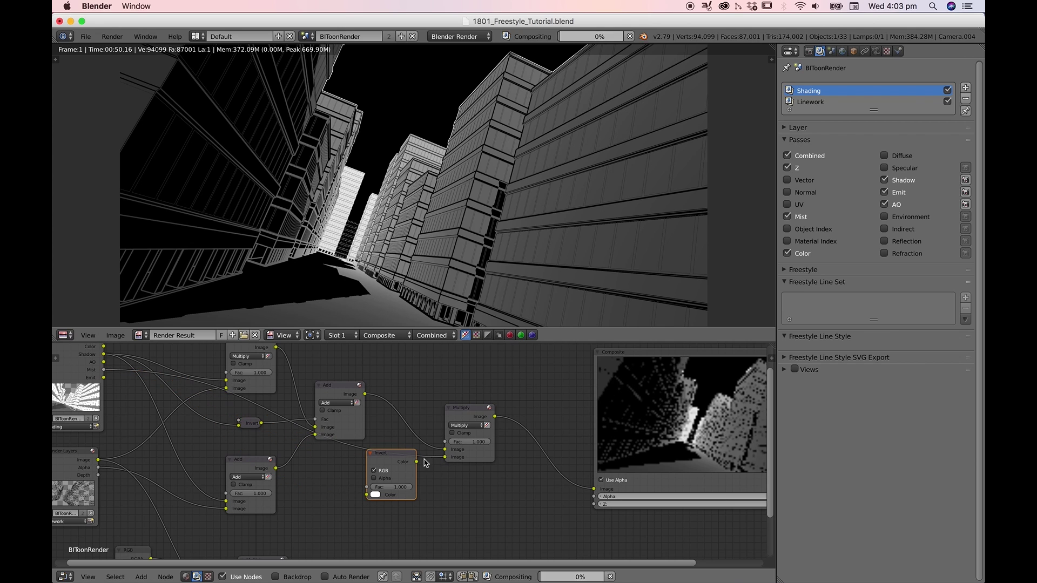
{"action": "key", "text": "ctrl+x"}
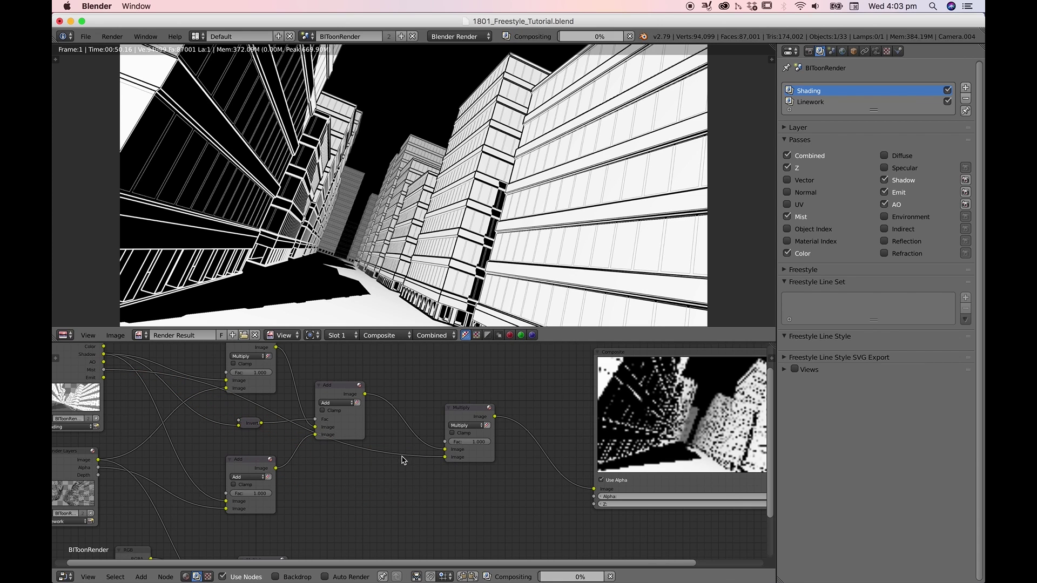
{"action": "left_click", "coordinate": [464, 426]}
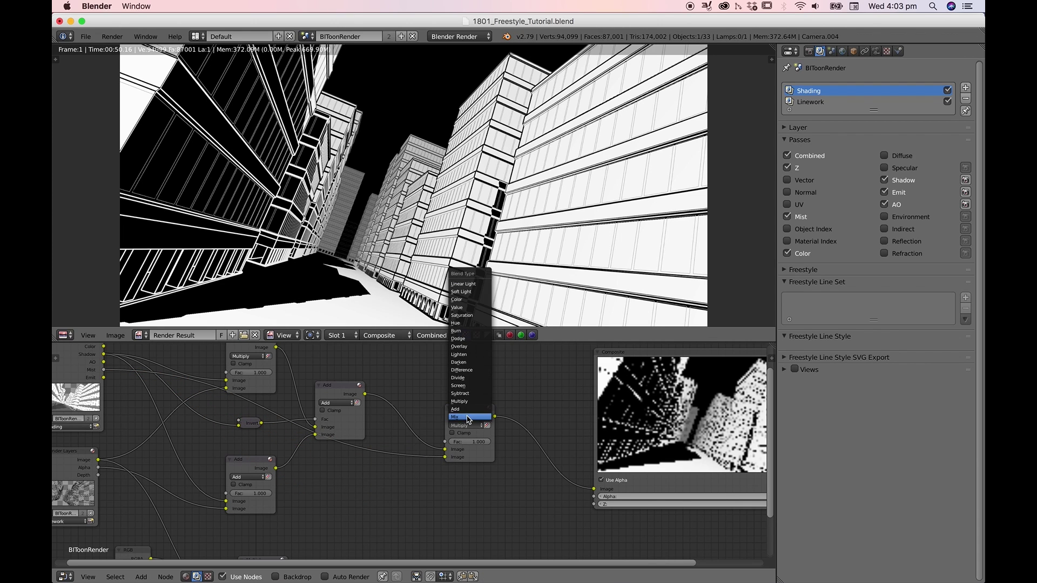
{"action": "left_click", "coordinate": [471, 394]}
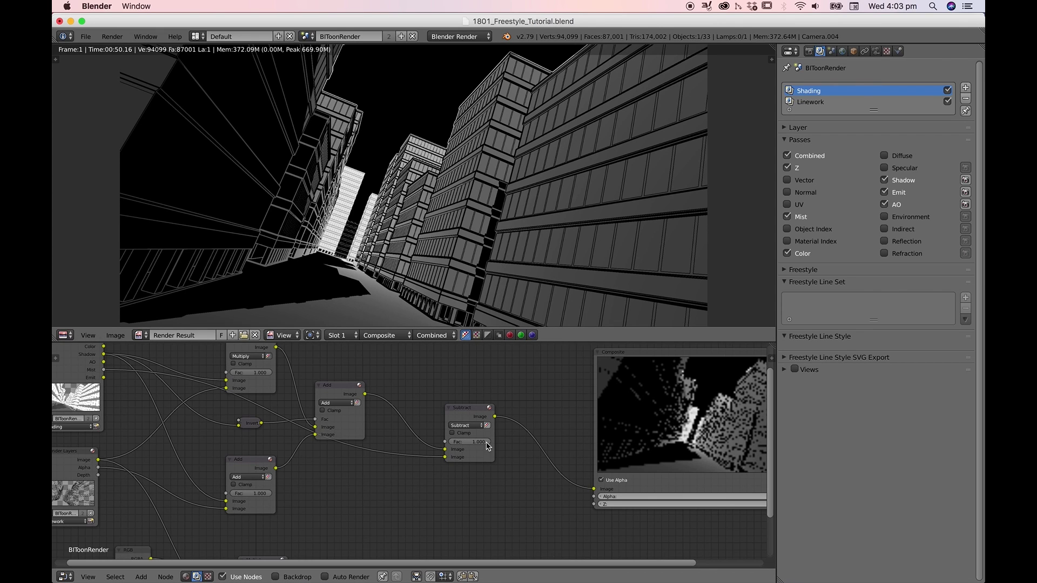
Step: Lower the Subtract node's Fac to exactly 0.55 so less of the mist pass is removed
{"action": "left_click_drag", "start_coordinate": [487, 446], "coordinate": [471, 446]}
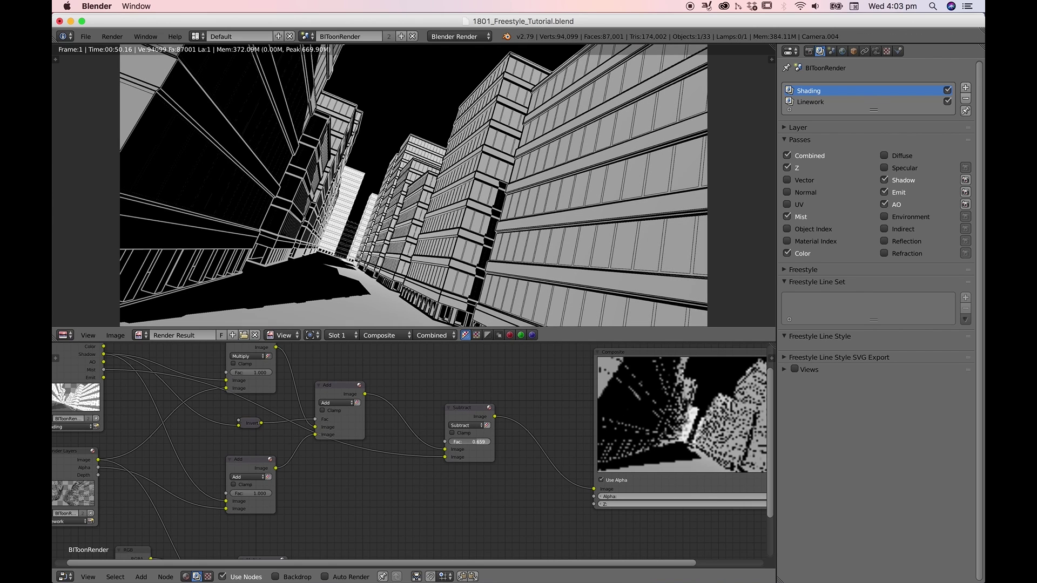
{"action": "mouse_move", "coordinate": [471, 441]}
{"action": "left_mouse_down"}
{"action": "mouse_move", "coordinate": [456, 442]}
{"action": "mouse_move", "coordinate": [476, 442]}
{"action": "mouse_move", "coordinate": [467, 442]}
{"action": "left_mouse_up"}
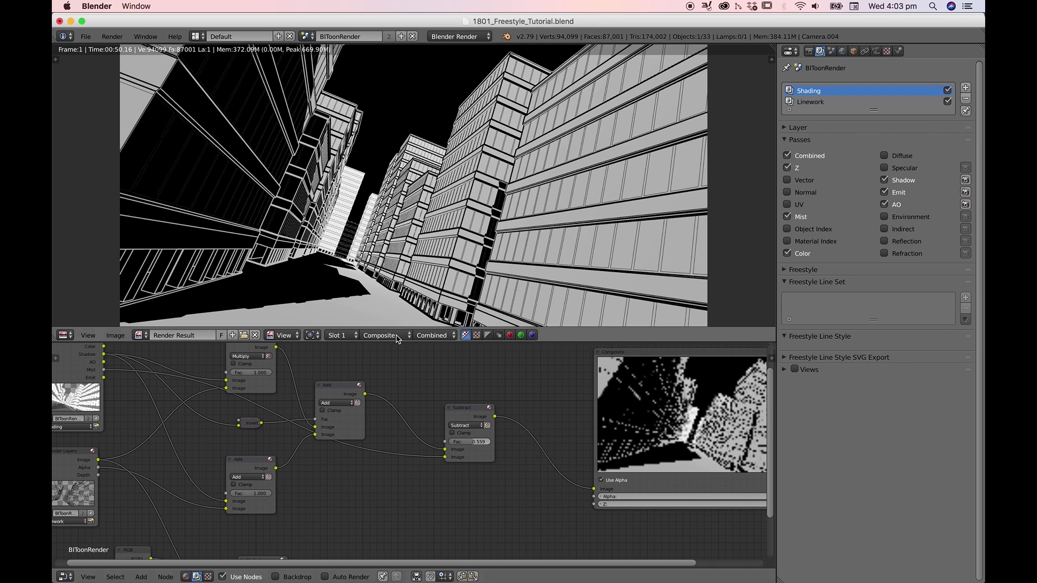
{"action": "left_click", "coordinate": [476, 442]}
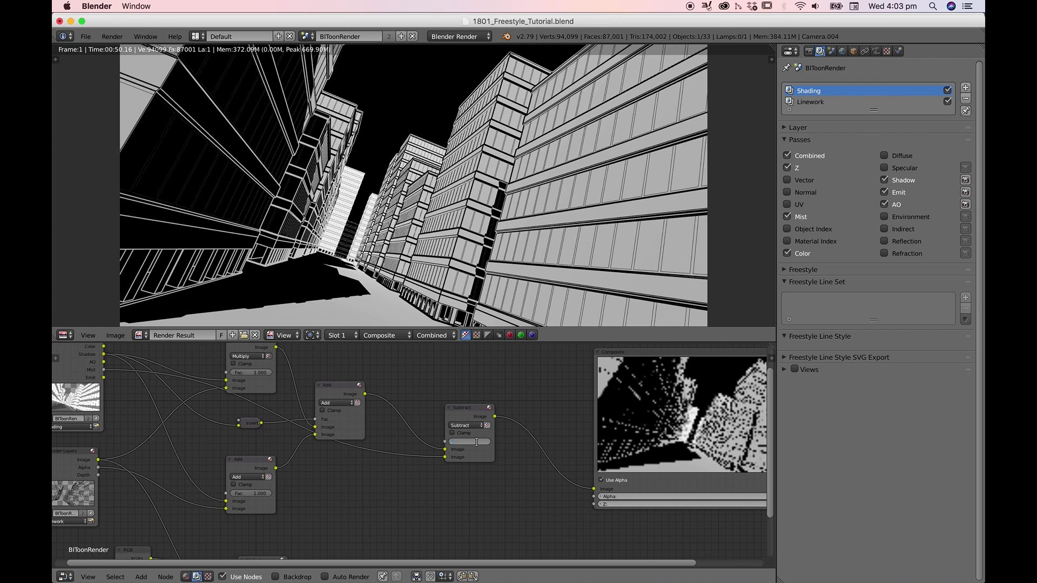
{"action": "type", "text": ".55"}
{"action": "key", "text": "Return"}
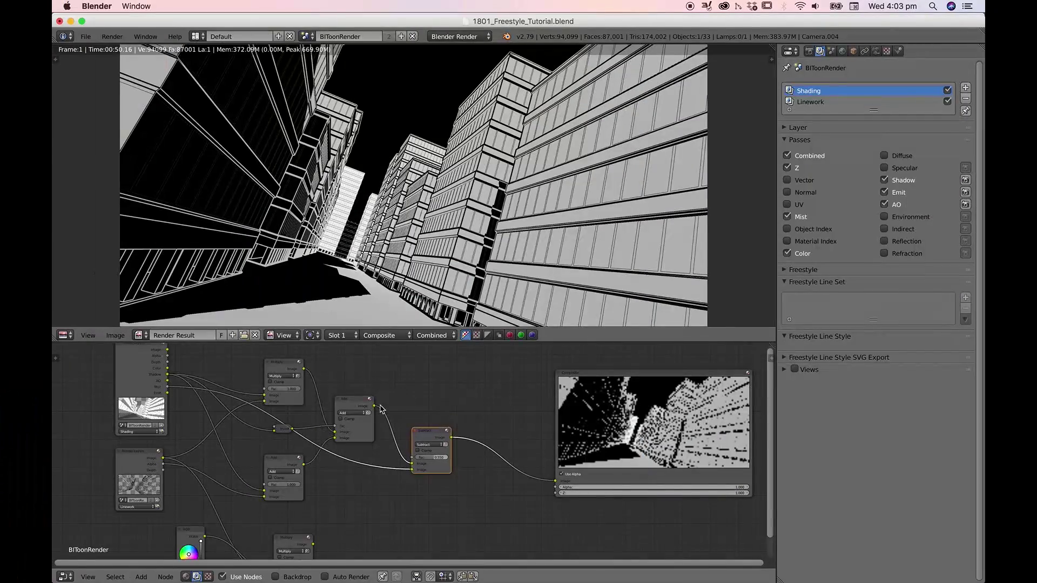
Step: Make room and insert an Alpha Over node between Subtract and Composite, with the street as foreground
{"action": "left_click_drag", "start_coordinate": [144, 361], "coordinate": [138, 362]}
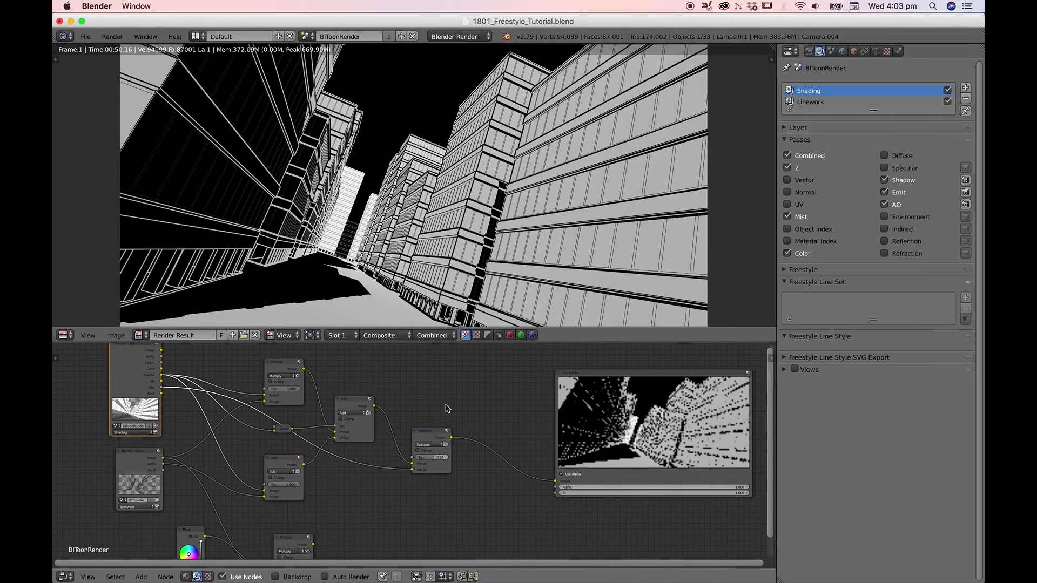
{"action": "left_click_drag", "start_coordinate": [619, 432], "coordinate": [630, 437]}
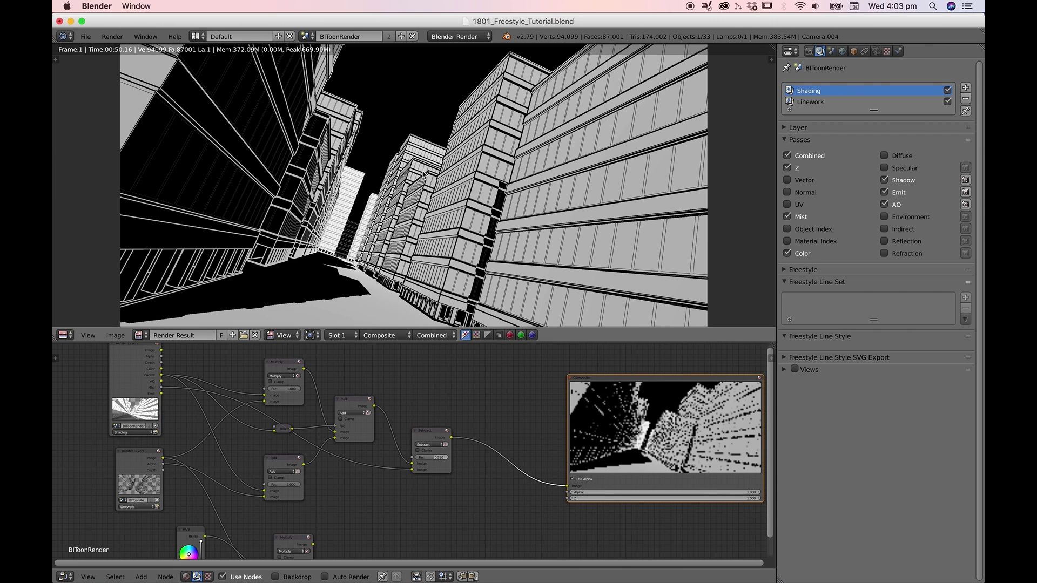
{"action": "left_click_drag", "start_coordinate": [645, 446], "coordinate": [652, 447]}
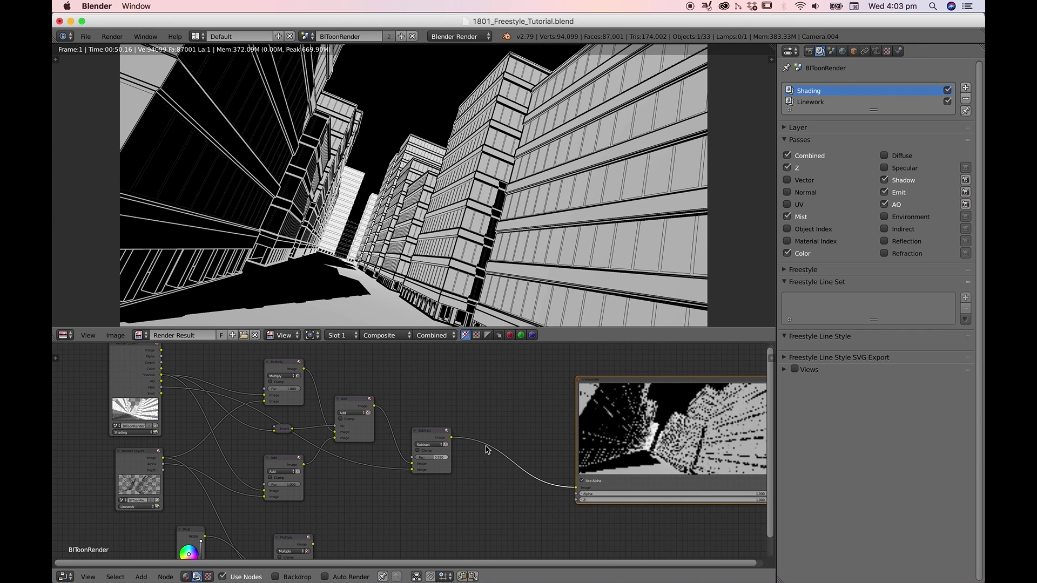
{"action": "key", "text": "shift+a"}
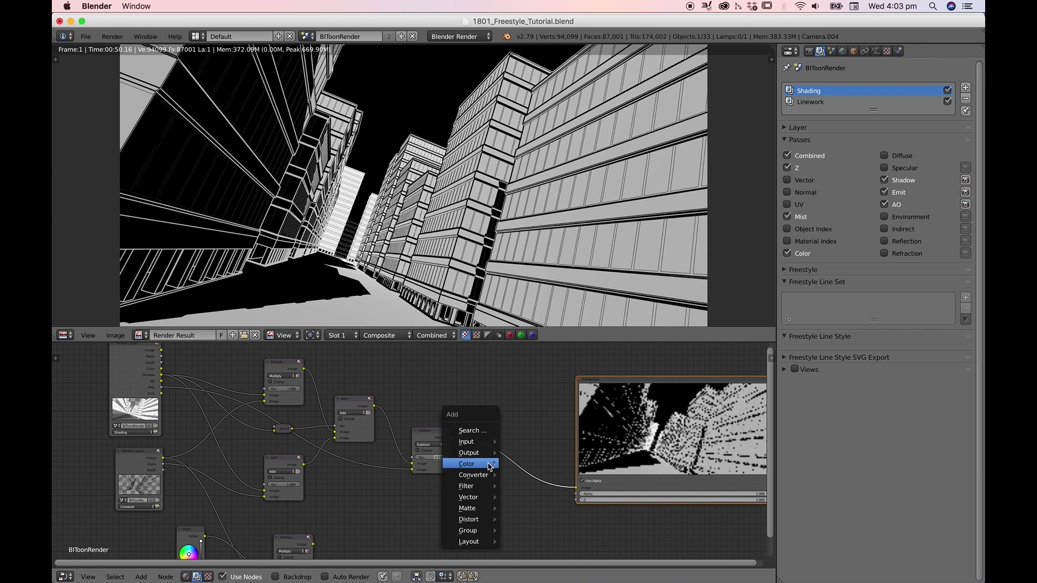
{"action": "mouse_move", "coordinate": [490, 467]}
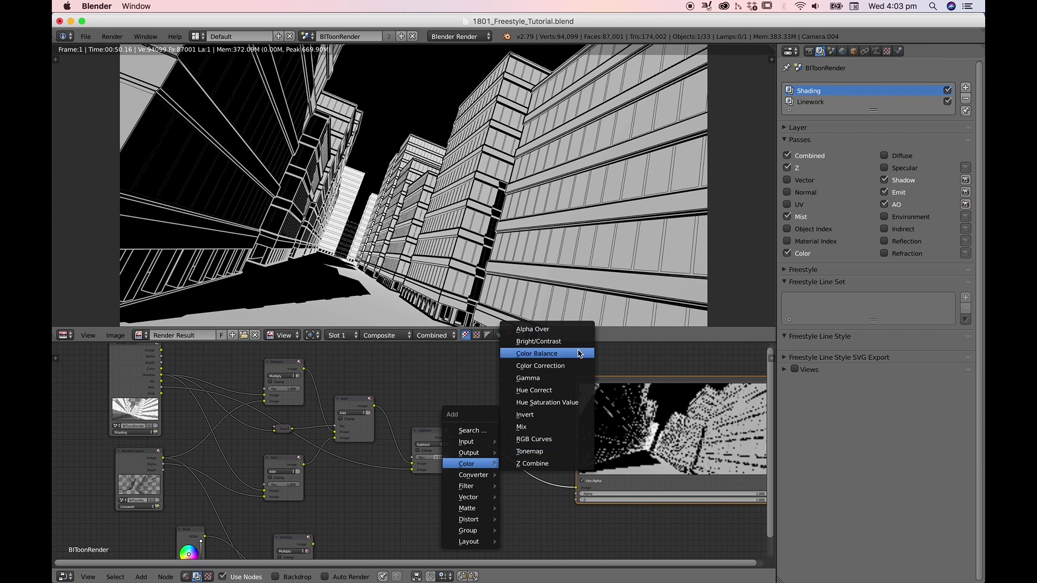
{"action": "left_click", "coordinate": [532, 329]}
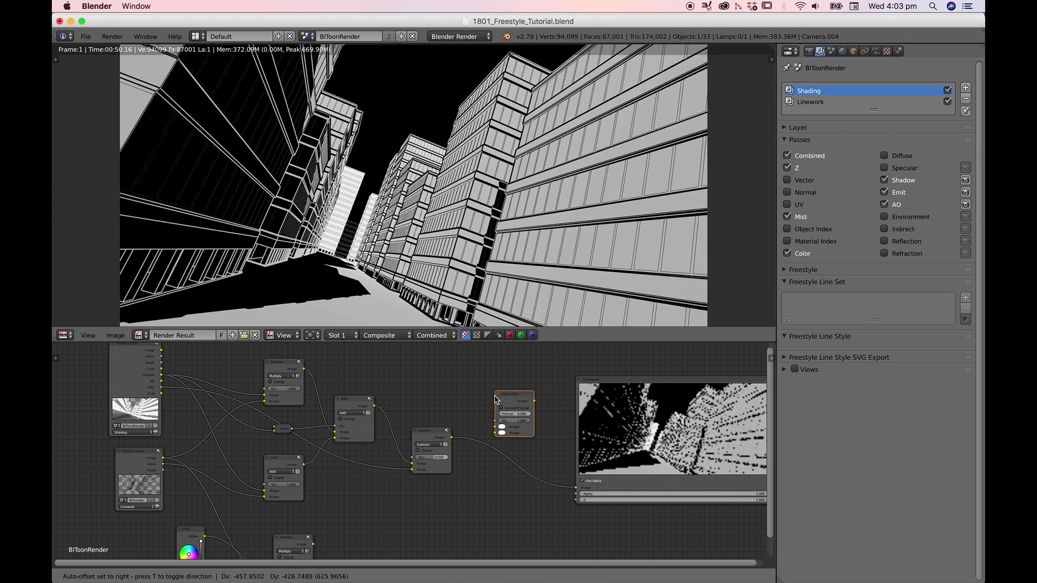
{"action": "left_click", "coordinate": [495, 424]}
{"action": "scroll", "coordinate": [503, 436], "scroll_direction": "up", "scroll_amount": 2}
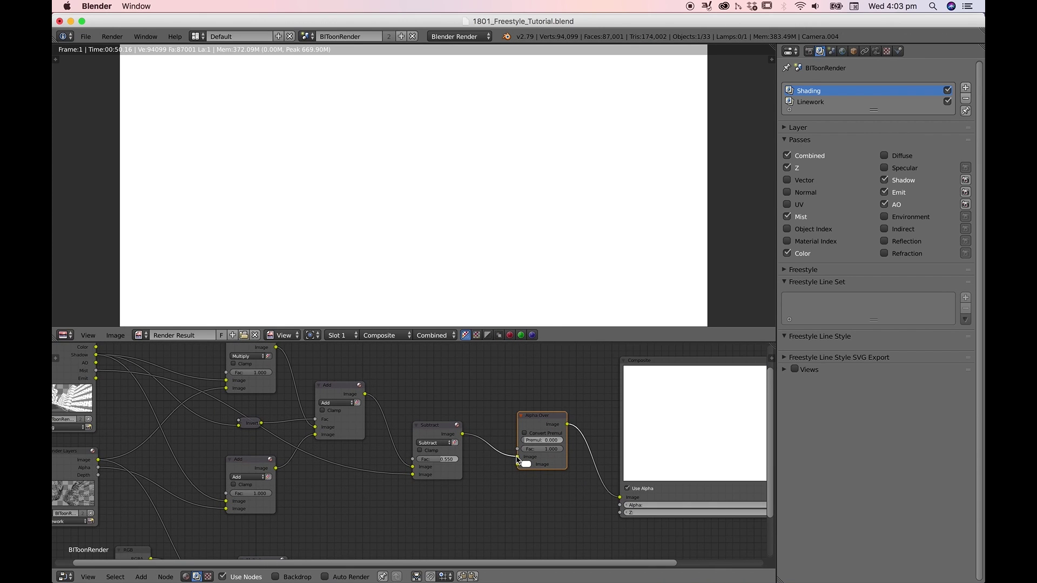
{"action": "left_click_drag", "start_coordinate": [517, 459], "coordinate": [516, 465]}
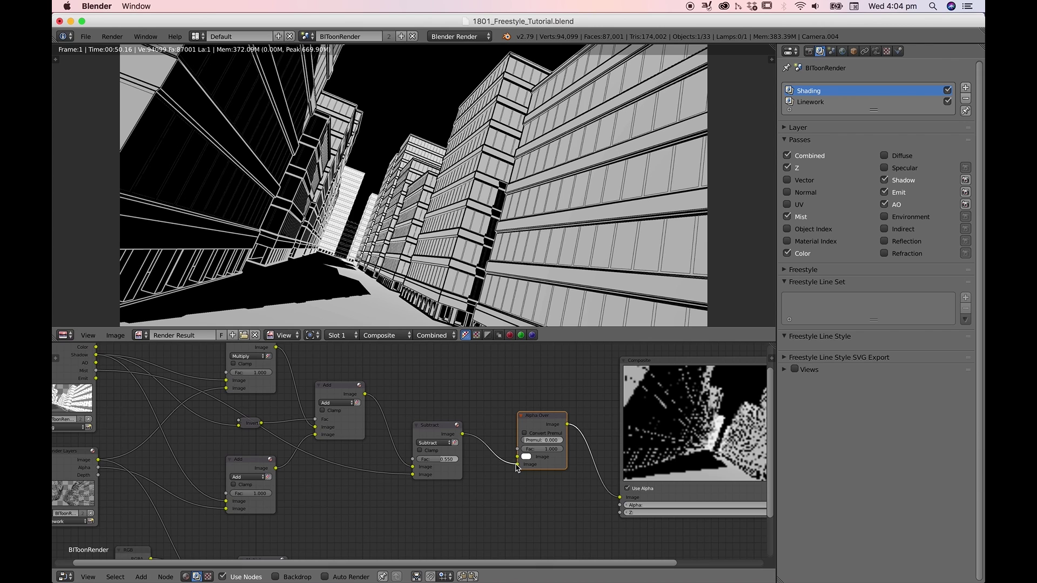
{"action": "scroll", "coordinate": [453, 464], "scroll_direction": "down", "scroll_amount": 2}
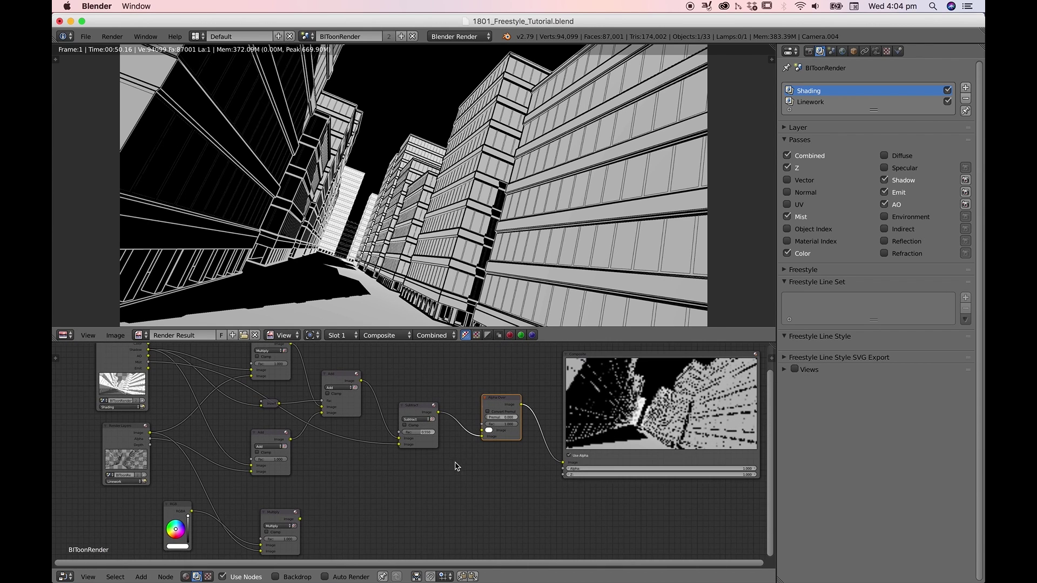
Step: Delete the unused Multiply node, wire the white colour as background and Shading alpha as Fac
{"action": "left_click", "coordinate": [178, 512]}
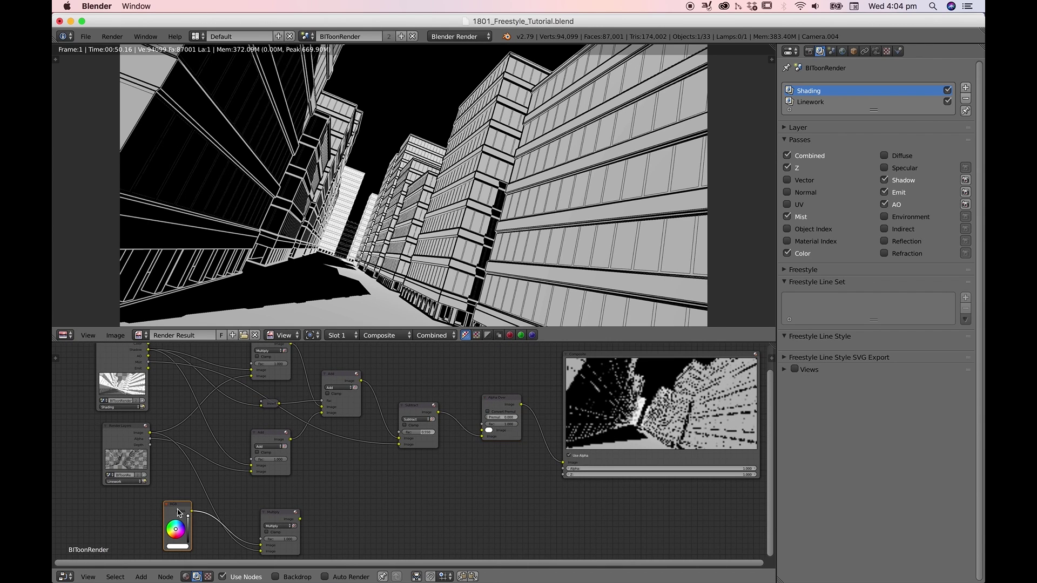
{"action": "left_click", "coordinate": [275, 517]}
{"action": "key", "text": "x"}
{"action": "left_click_drag", "start_coordinate": [172, 509], "coordinate": [427, 367]}
{"action": "scroll", "coordinate": [427, 378], "scroll_direction": "up", "scroll_amount": 3}
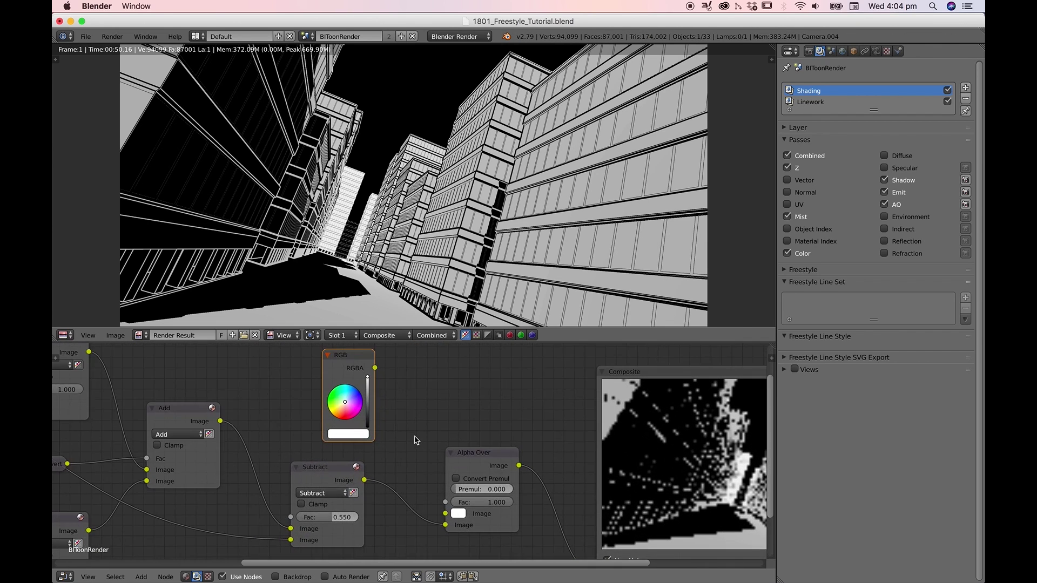
{"action": "left_click_drag", "start_coordinate": [324, 372], "coordinate": [406, 514]}
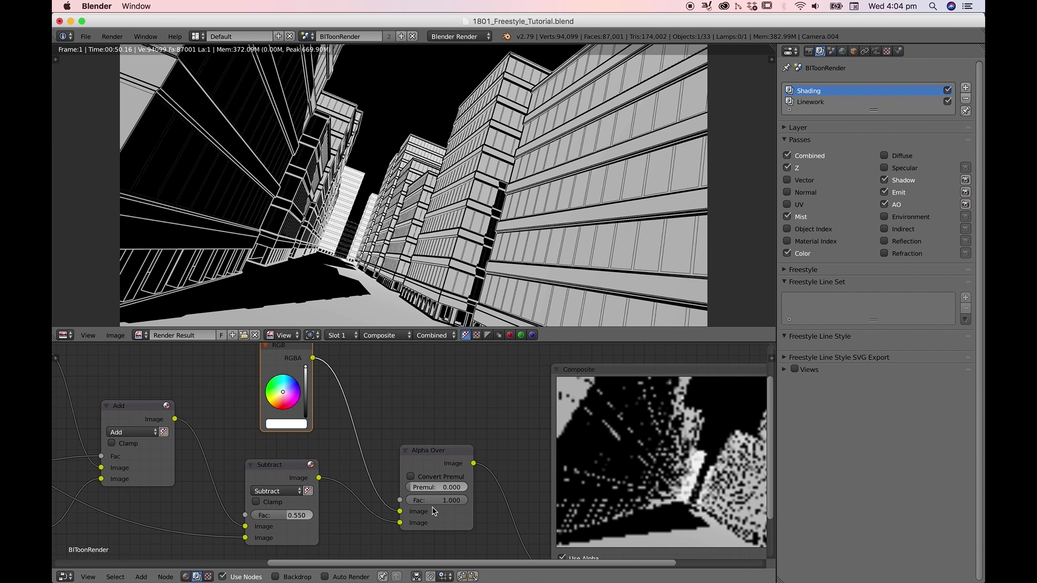
{"action": "scroll", "coordinate": [340, 463], "scroll_direction": "down", "scroll_amount": 3}
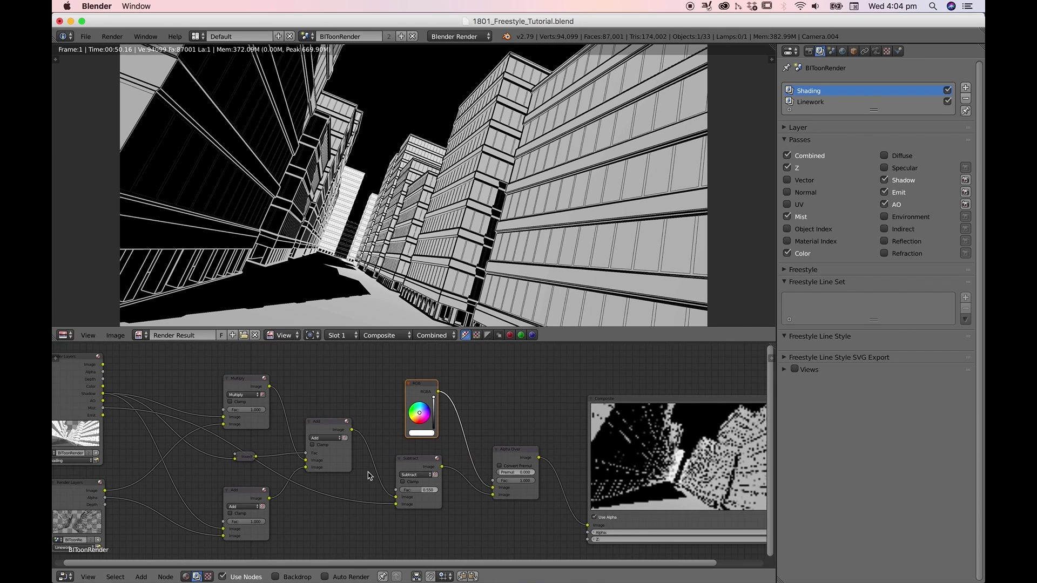
{"action": "left_click_drag", "start_coordinate": [74, 382], "coordinate": [80, 379]}
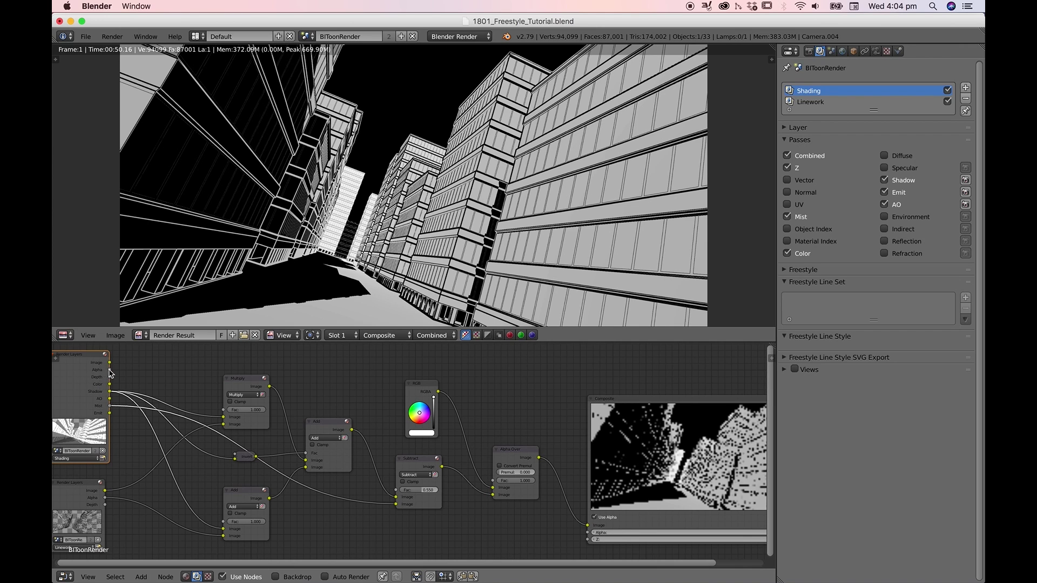
{"action": "left_click_drag", "start_coordinate": [109, 372], "coordinate": [494, 481]}
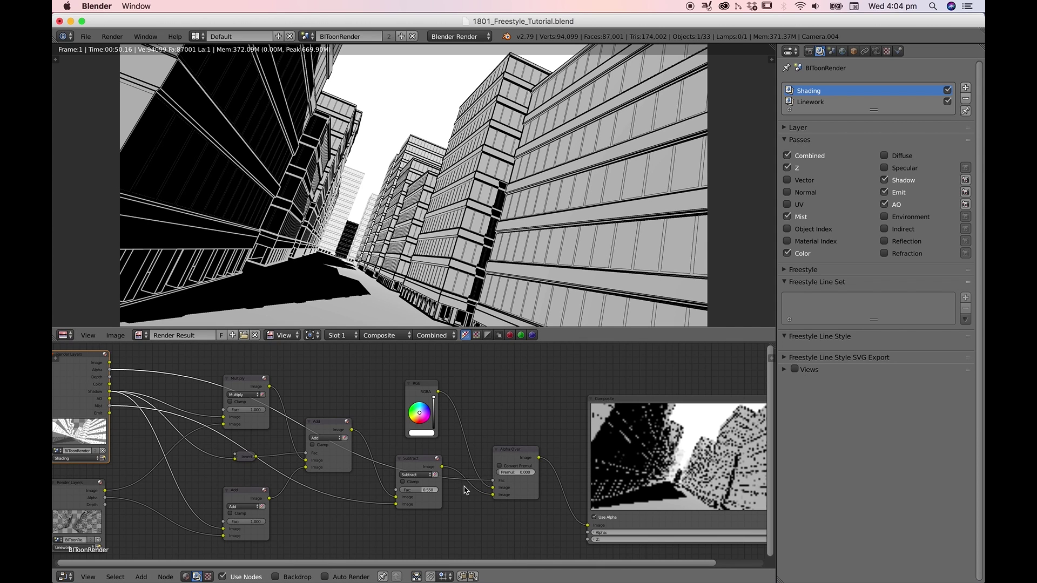
Step: Reposition the Alpha Over and colour nodes and raise the Subtract Fac to about 0.705
{"action": "left_click_drag", "start_coordinate": [511, 460], "coordinate": [500, 427]}
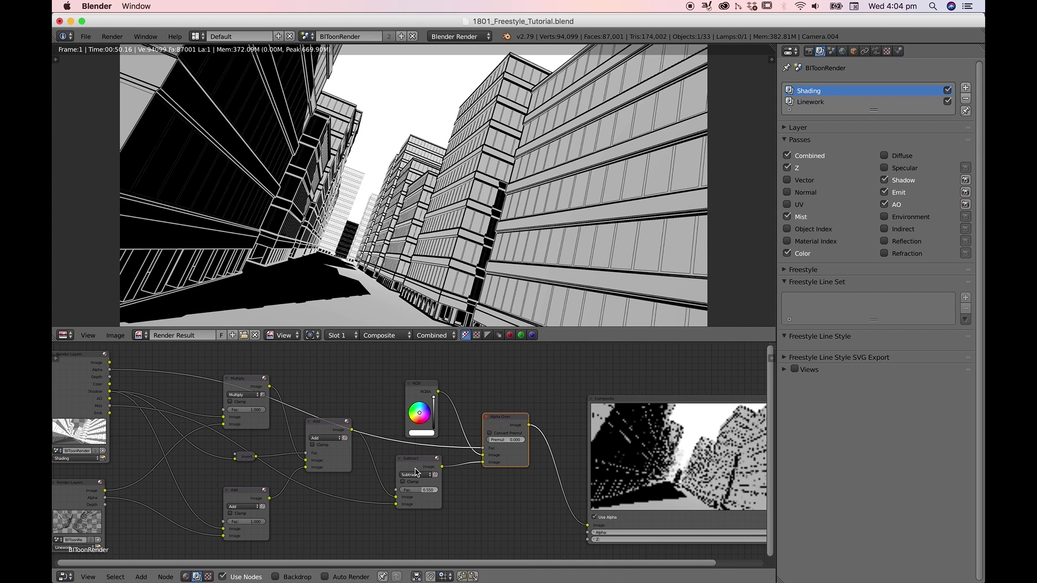
{"action": "scroll", "coordinate": [378, 199], "scroll_direction": "up", "scroll_amount": 1}
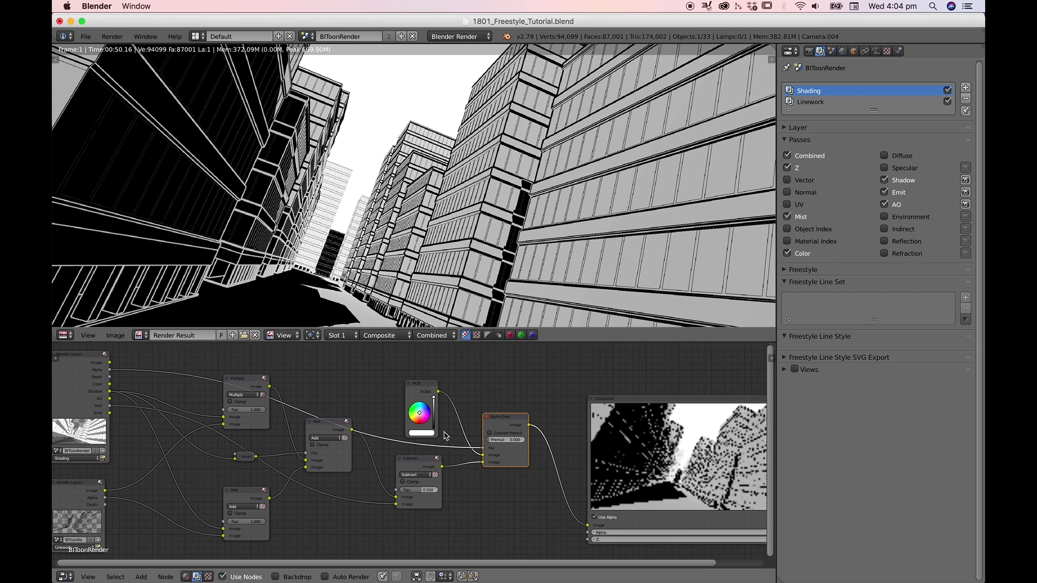
{"action": "mouse_move", "coordinate": [433, 397]}
{"action": "left_mouse_down"}
{"action": "mouse_move", "coordinate": [431, 413]}
{"action": "mouse_move", "coordinate": [431, 395]}
{"action": "left_mouse_up"}
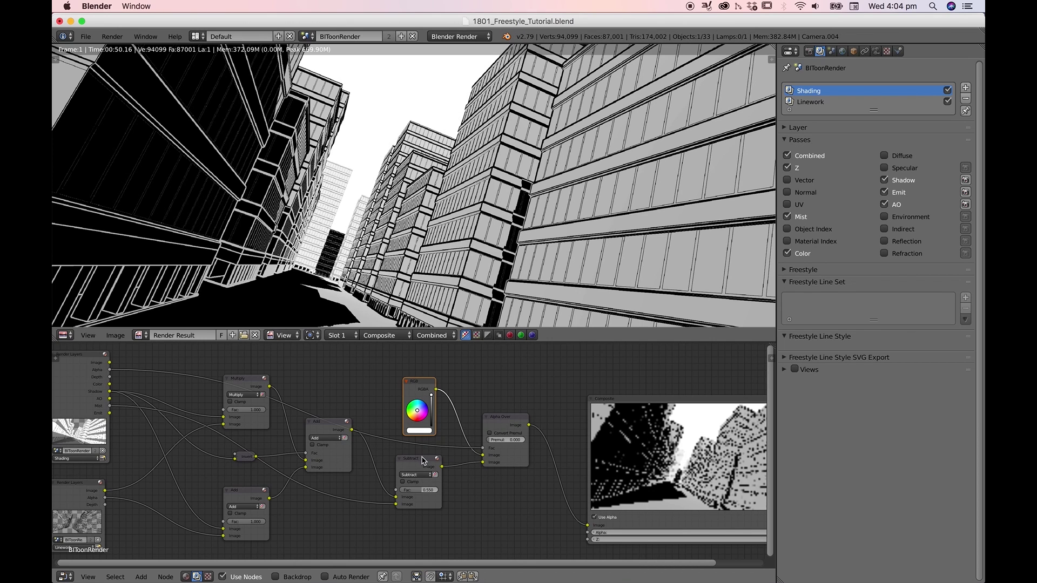
{"action": "left_click_drag", "start_coordinate": [424, 491], "coordinate": [457, 491]}
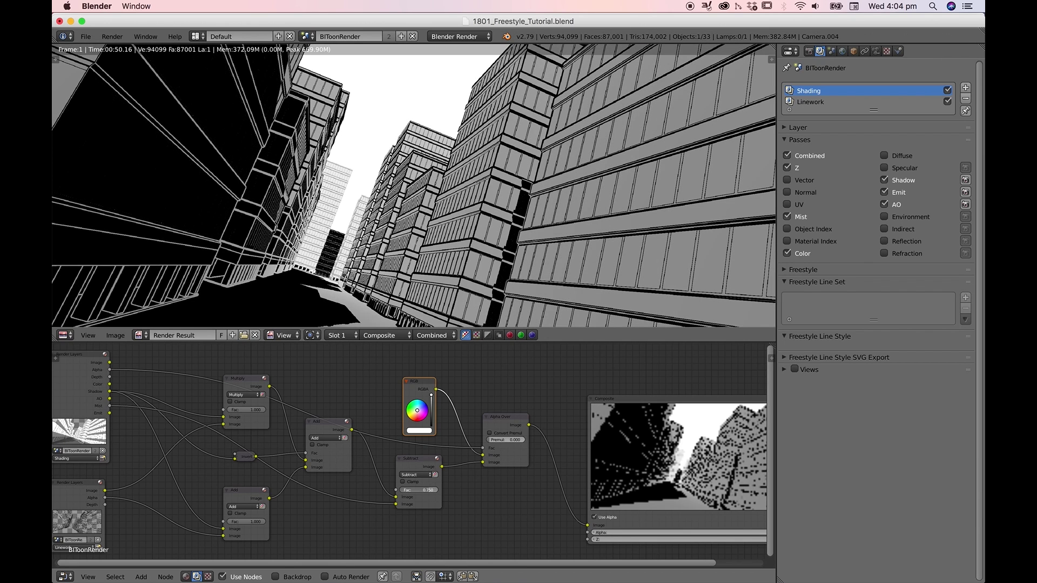
Step: Nudge the Composite and Shading Render Layers nodes to tidy the node layout
{"action": "scroll", "coordinate": [421, 214], "scroll_direction": "down", "scroll_amount": 1}
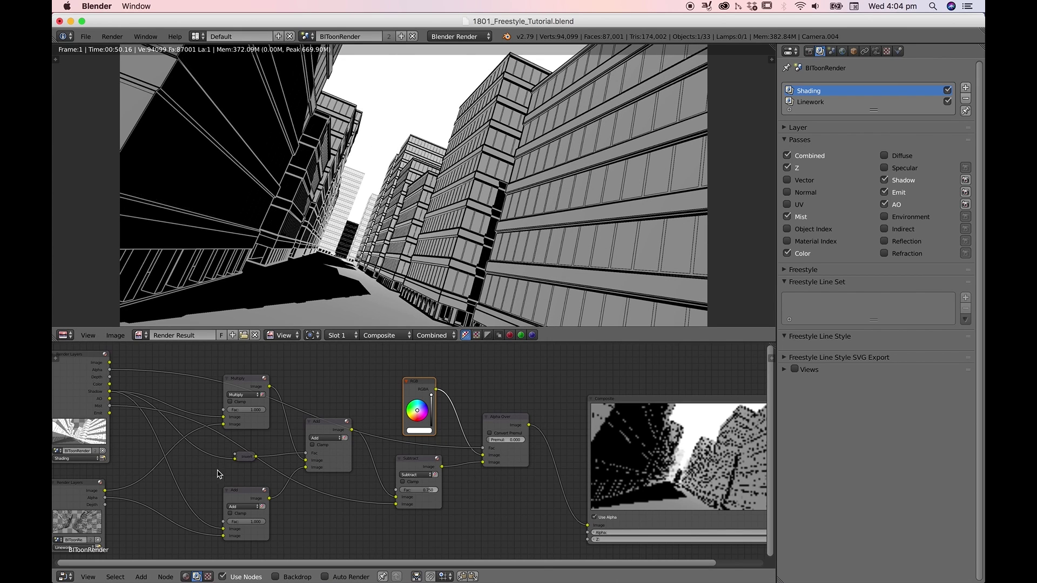
{"action": "scroll", "coordinate": [172, 494], "scroll_direction": "down", "scroll_amount": 1}
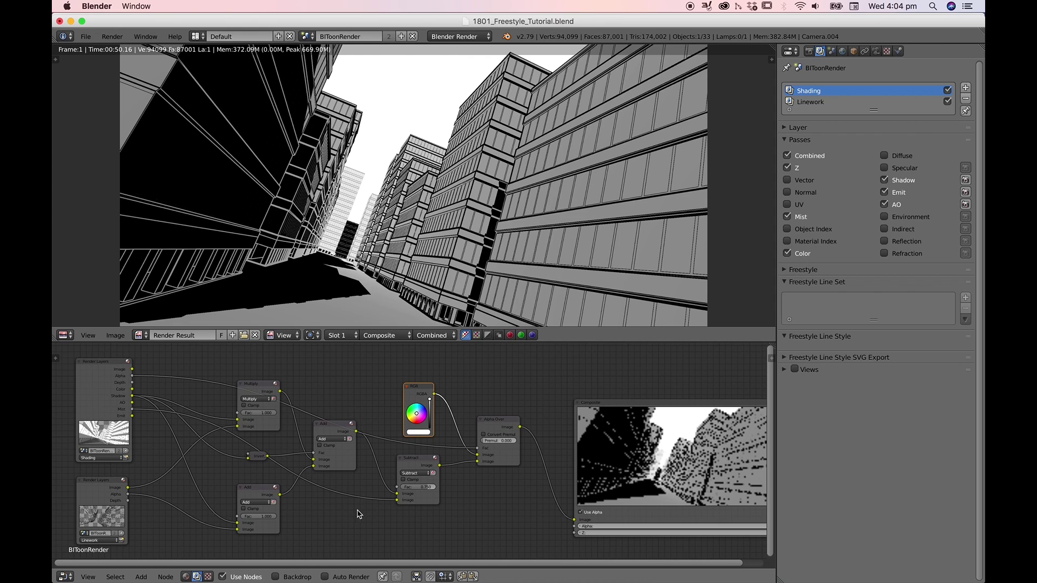
{"action": "left_click_drag", "start_coordinate": [623, 484], "coordinate": [611, 479]}
{"action": "left_click_drag", "start_coordinate": [101, 387], "coordinate": [96, 382]}
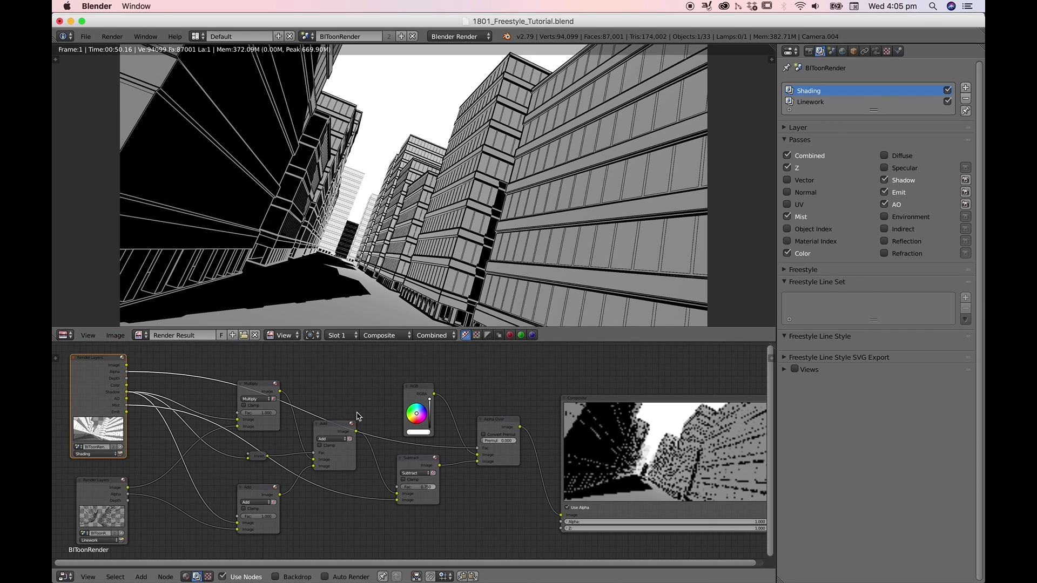
Step: Set the Subtract node's Fac to exactly 0.45 for lighter building walls
{"action": "left_click_drag", "start_coordinate": [417, 486], "coordinate": [395, 487]}
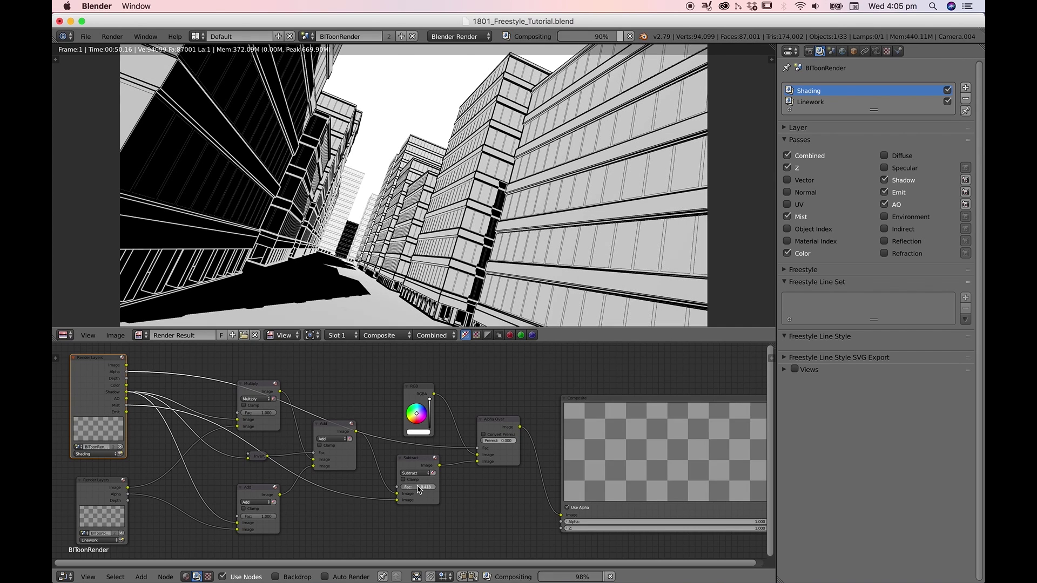
{"action": "left_click", "coordinate": [423, 487]}
{"action": "key", "text": "BackSpace"}
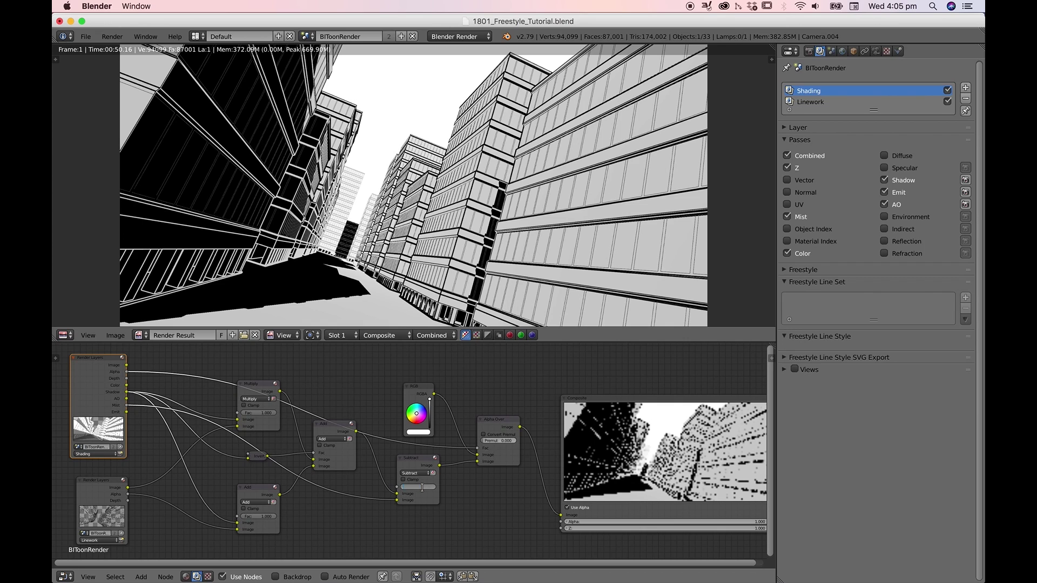
{"action": "type", "text": ".45"}
{"action": "key", "text": "Return"}
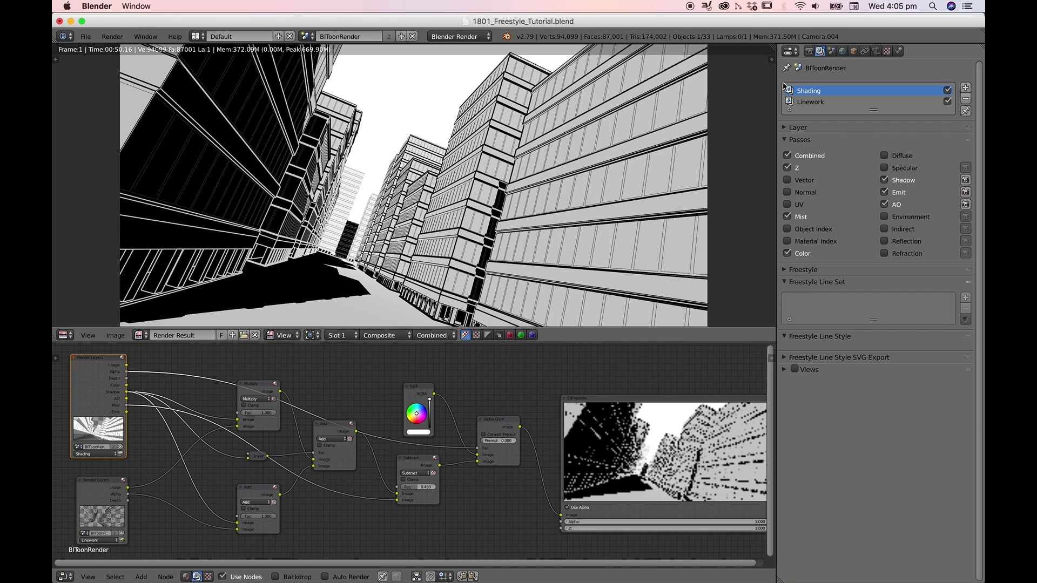
{"action": "left_click", "coordinate": [810, 102]}
{"action": "scroll", "coordinate": [918, 504], "scroll_direction": "down", "scroll_amount": 3}
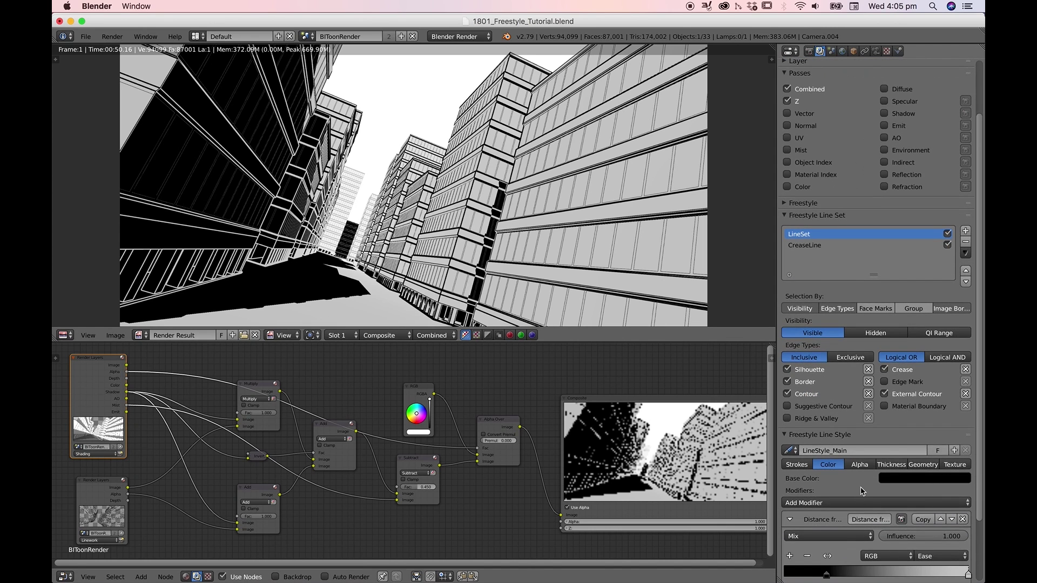
{"action": "scroll", "coordinate": [863, 491], "scroll_direction": "down", "scroll_amount": 3}
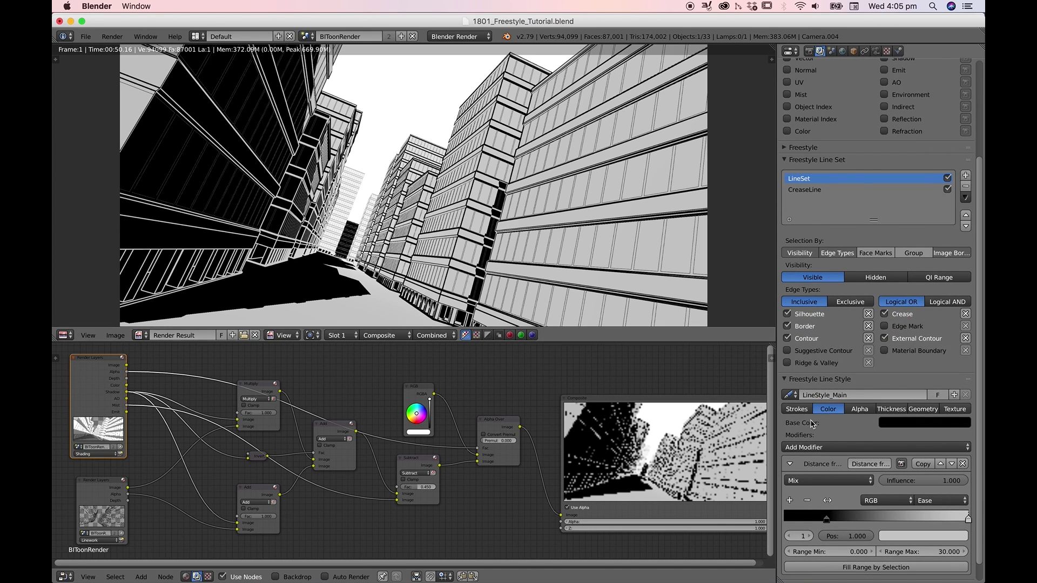
{"action": "left_click", "coordinate": [892, 409]}
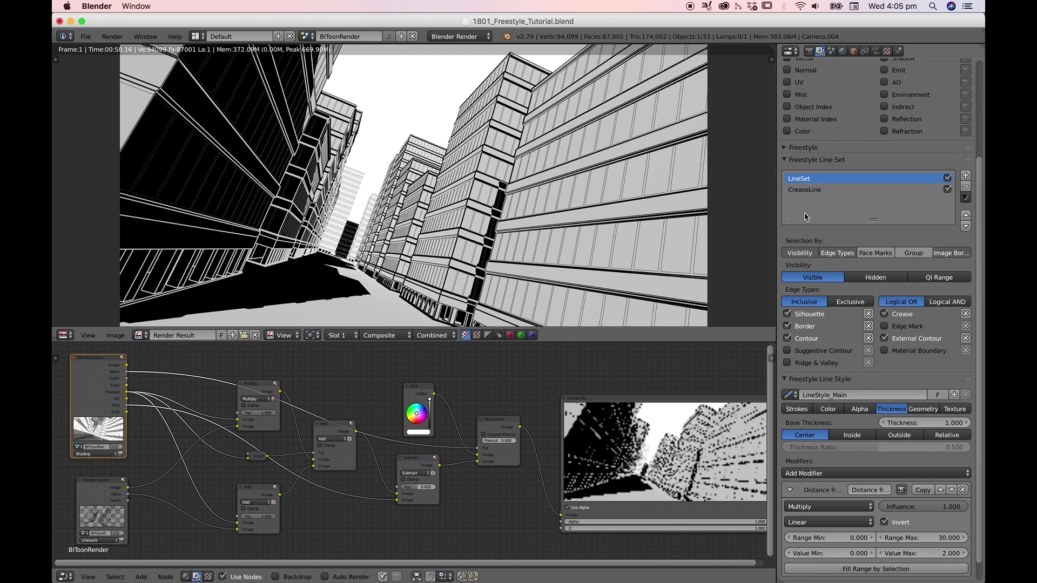
{"action": "left_click", "coordinate": [85, 386]}
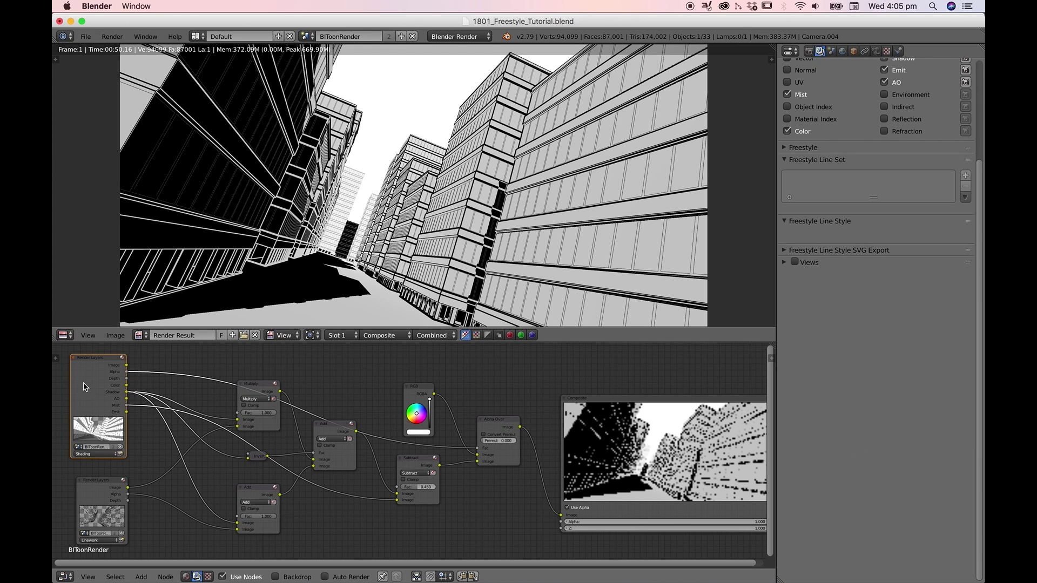
{"action": "left_click_drag", "start_coordinate": [84, 387], "coordinate": [86, 383]}
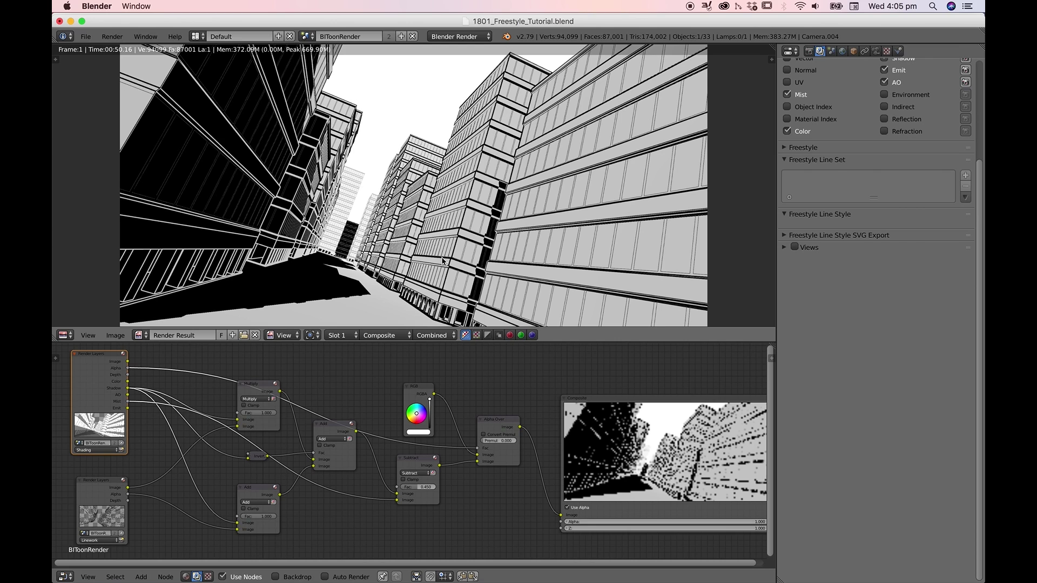